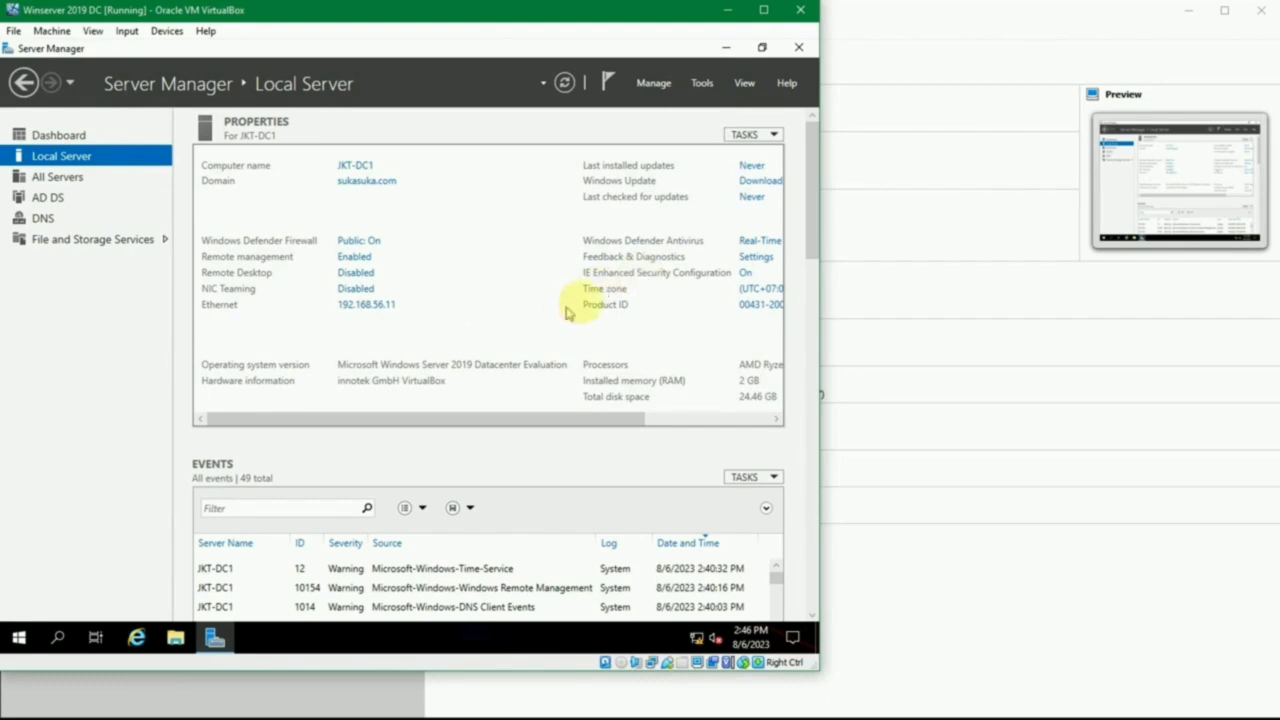
- Start the Winserver 2019 SVR virtual machine
{"action": "left_click", "coordinate": [895, 561]}
{"action": "left_click", "coordinate": [277, 343]}
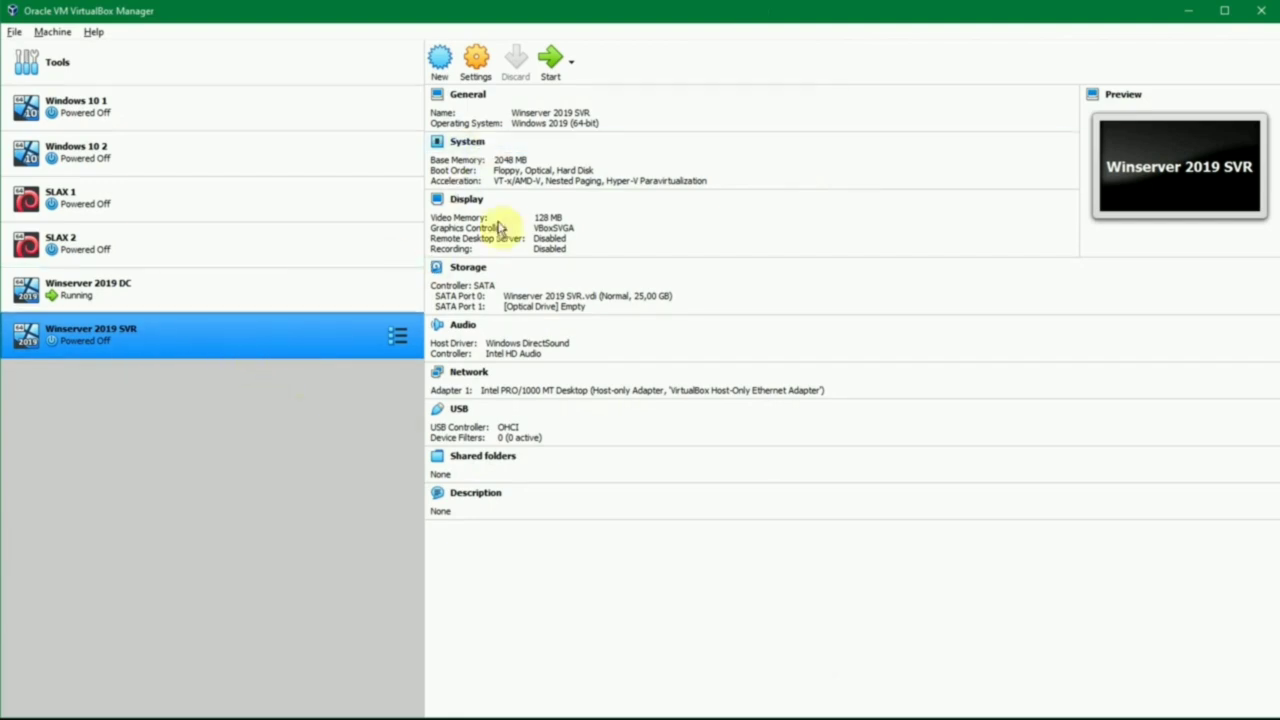
{"action": "left_click", "coordinate": [160, 310], "text": "ctrl"}
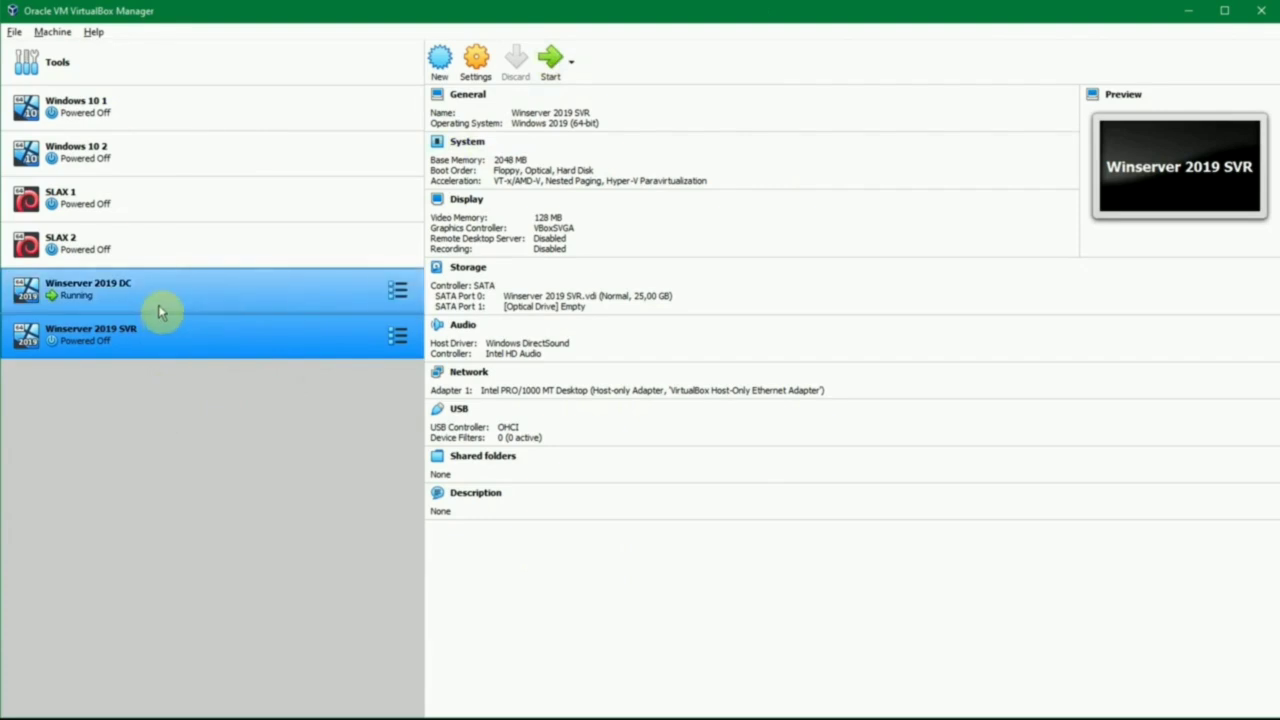
{"action": "left_click", "coordinate": [160, 311]}
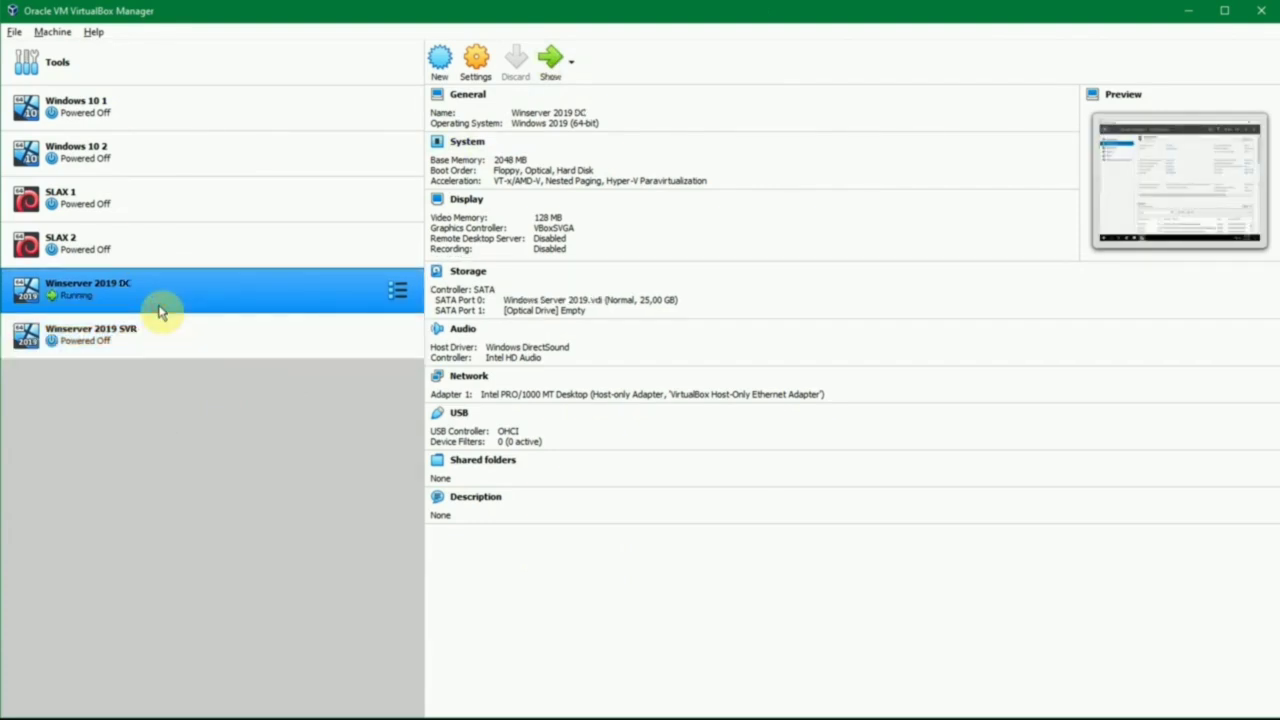
{"action": "left_click", "coordinate": [192, 322], "text": "ctrl"}
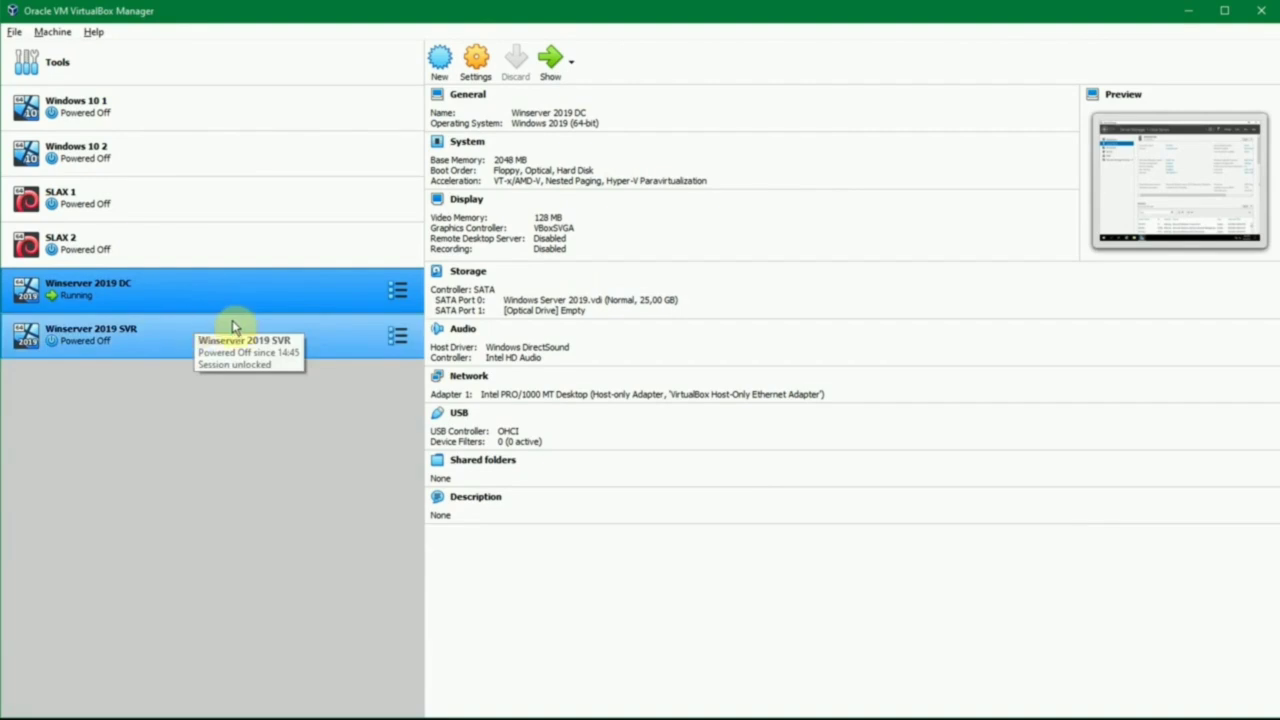
{"action": "left_click", "coordinate": [232, 327]}
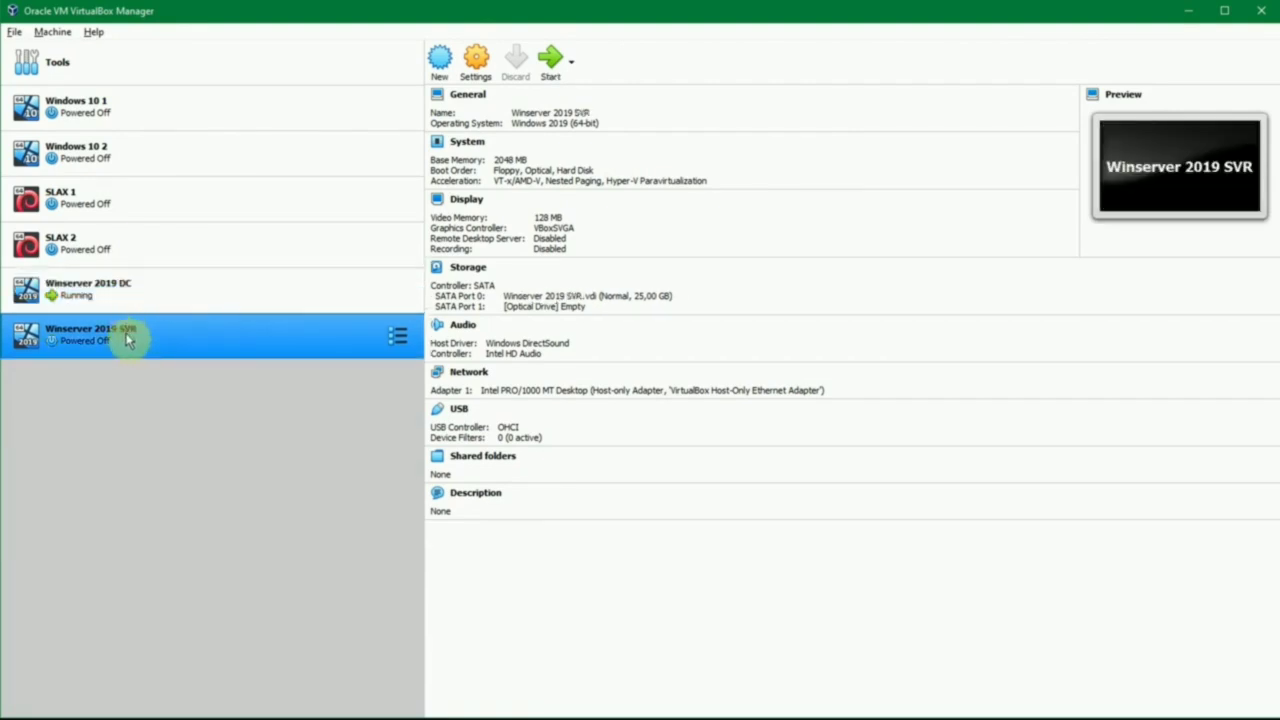
{"action": "left_click", "coordinate": [550, 60]}
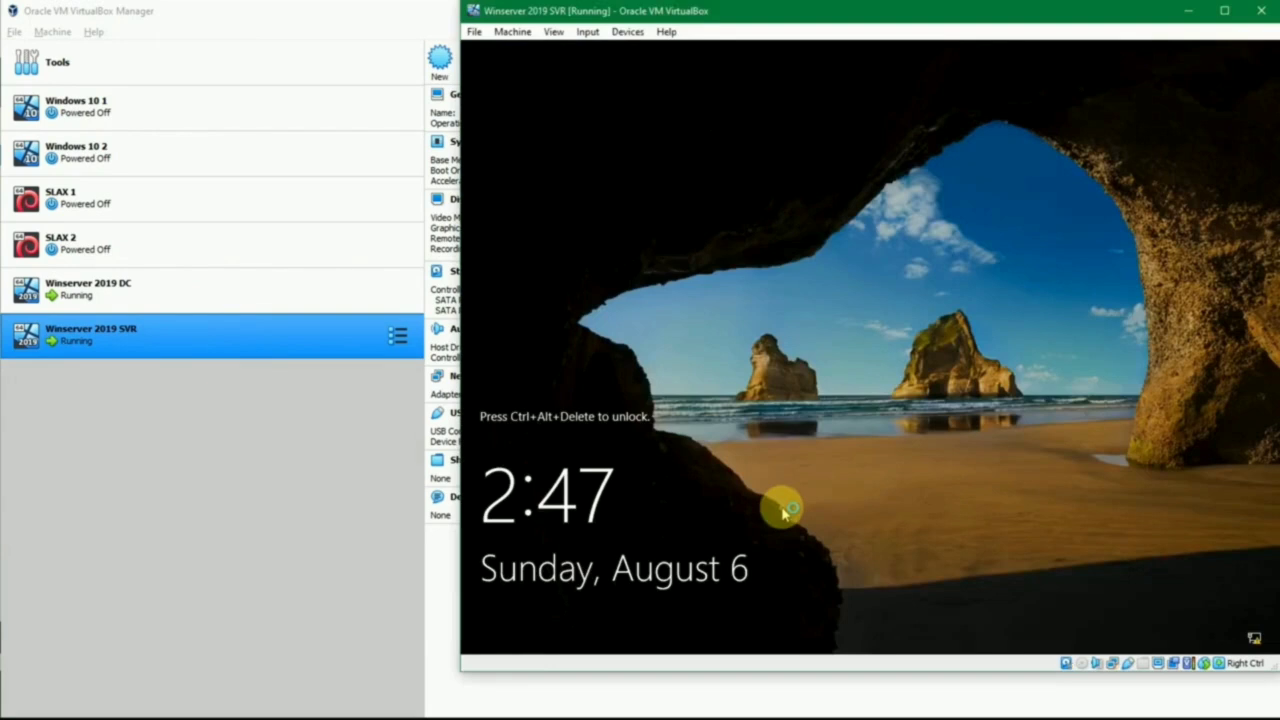
- Unlock the Winserver 2019 SVR guest and sign in as Administrator with the account password
{"action": "key", "text": "ctrl+Delete"}
{"action": "type", "text": "P"}
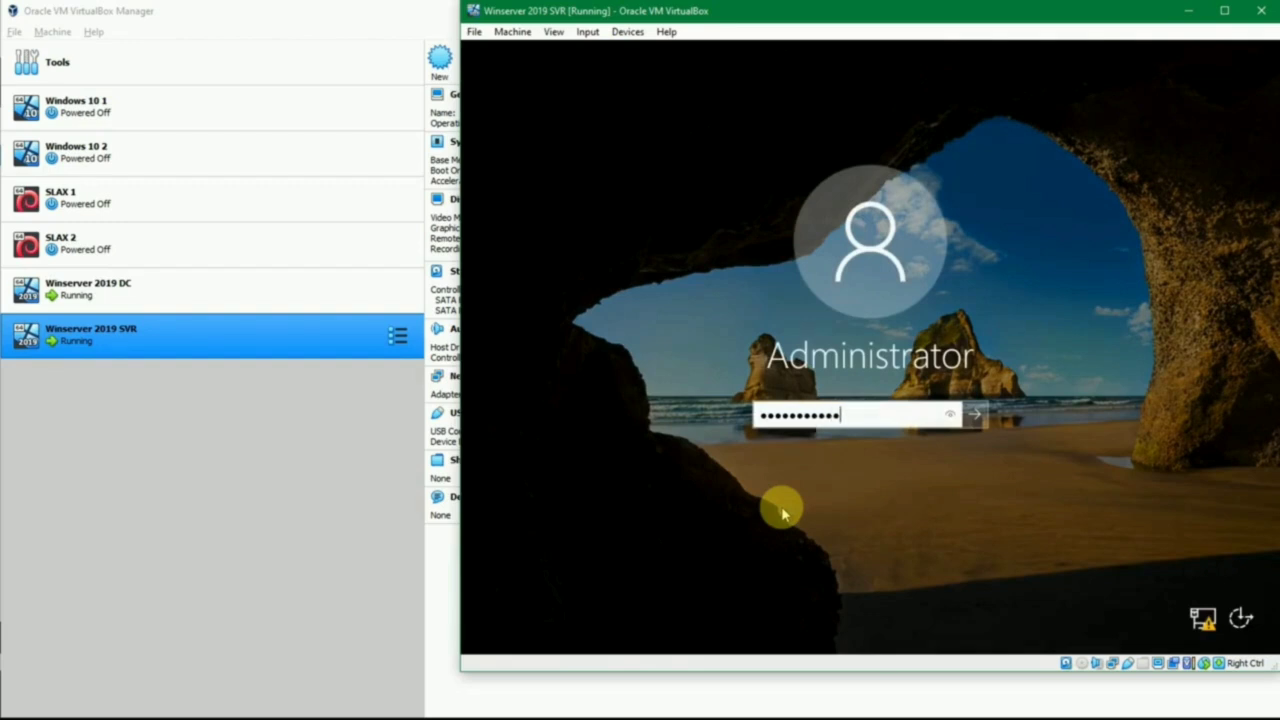
{"action": "key", "text": "Return"}
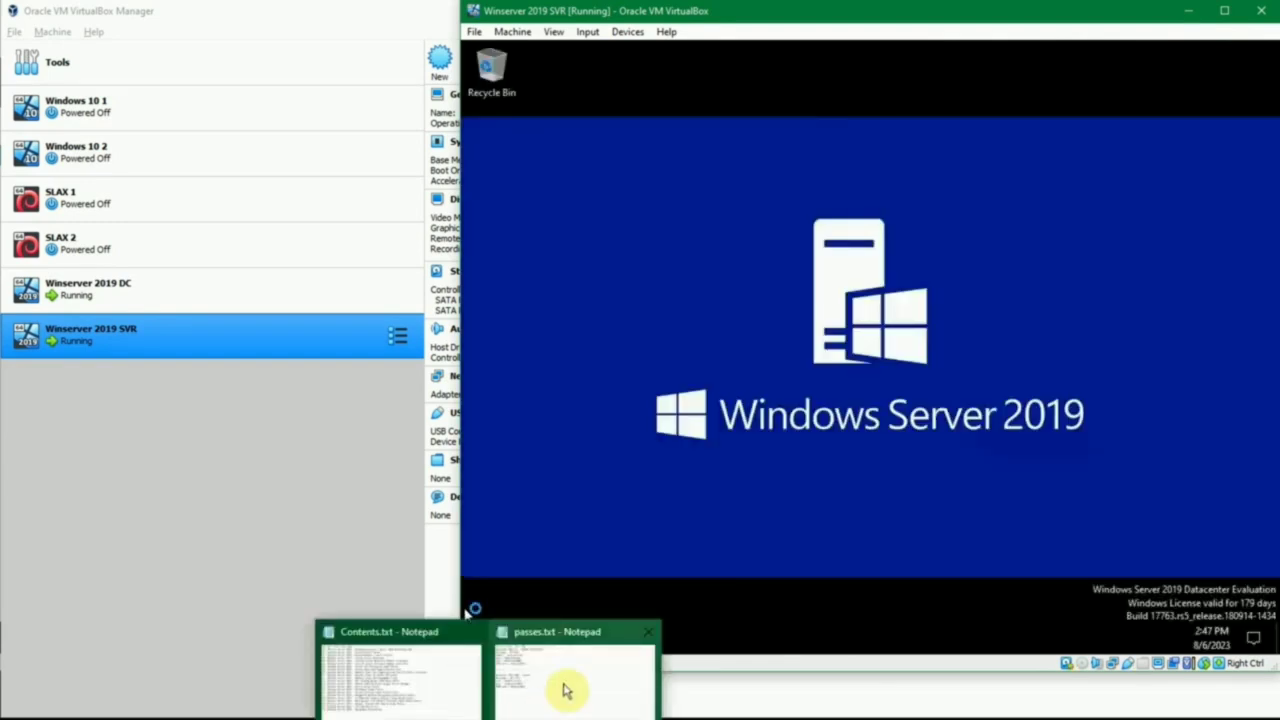
- Switch to passes.txt in Notepad and review the hostname, user and password entries for both servers, then minimize the notes
{"action": "left_click", "coordinate": [566, 686]}
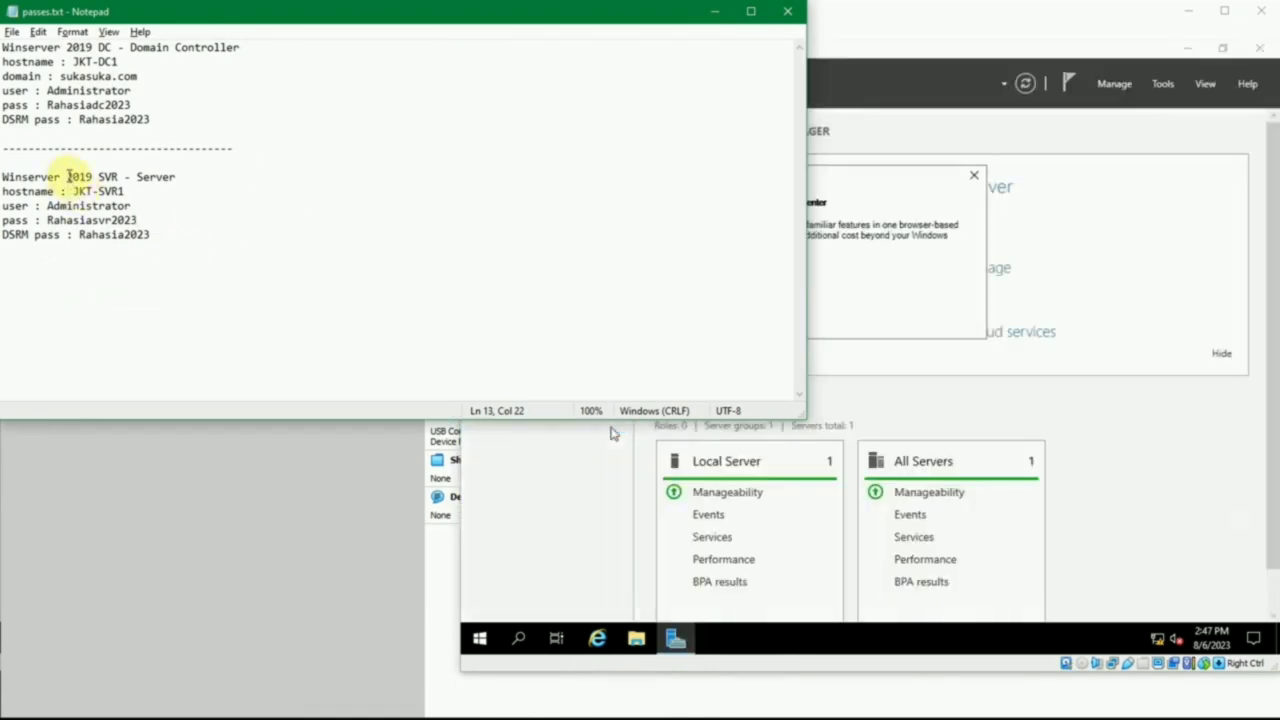
{"action": "left_click", "coordinate": [121, 176]}
{"action": "left_click", "coordinate": [116, 176]}
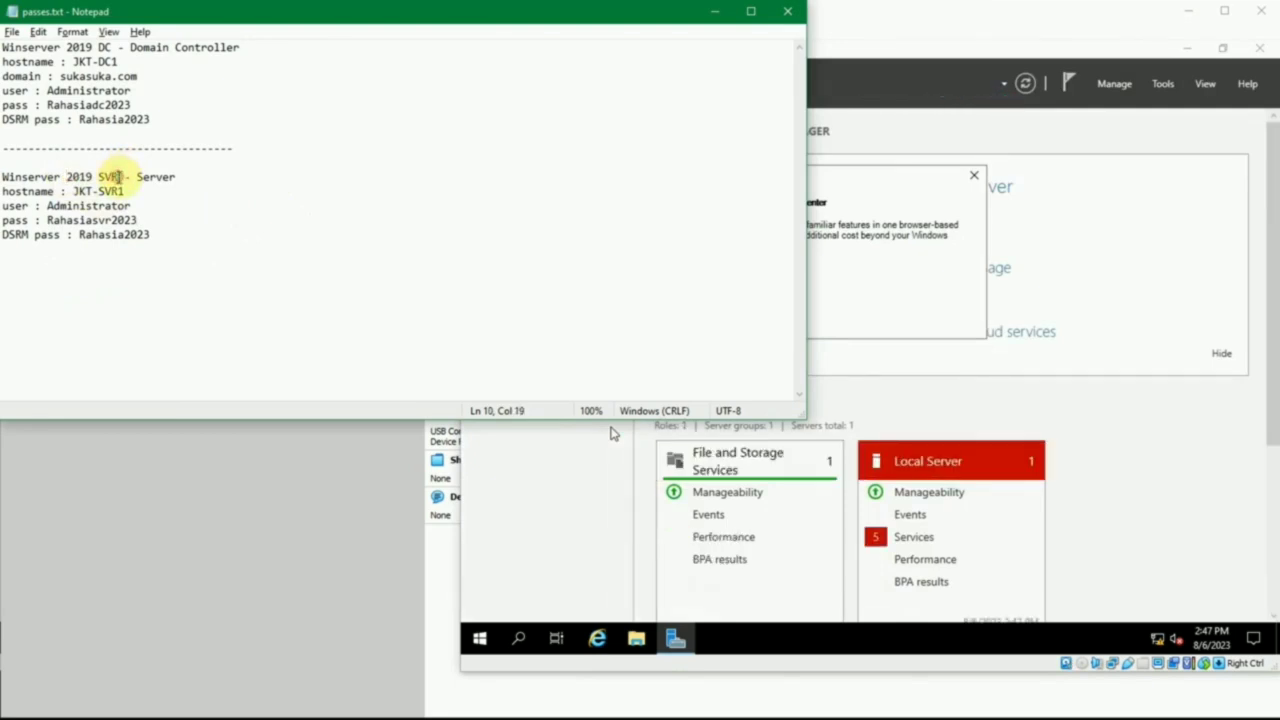
{"action": "double_click", "coordinate": [90, 192]}
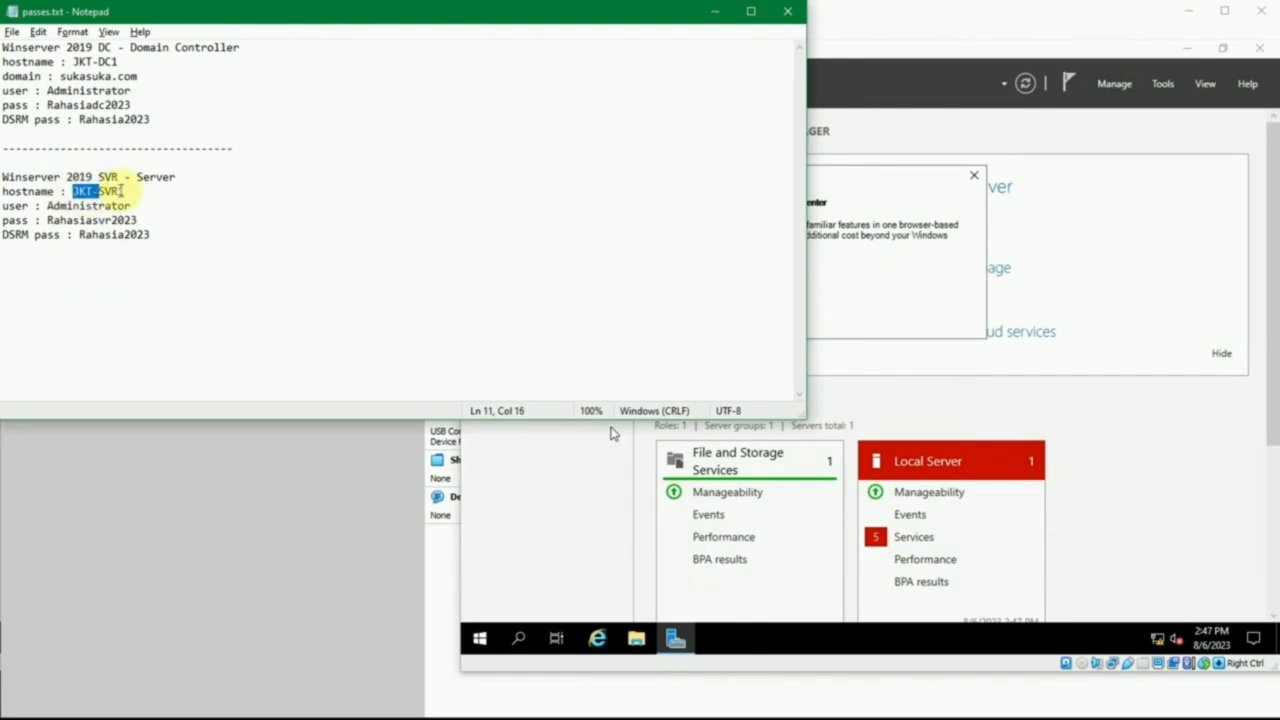
{"action": "left_click", "coordinate": [131, 188]}
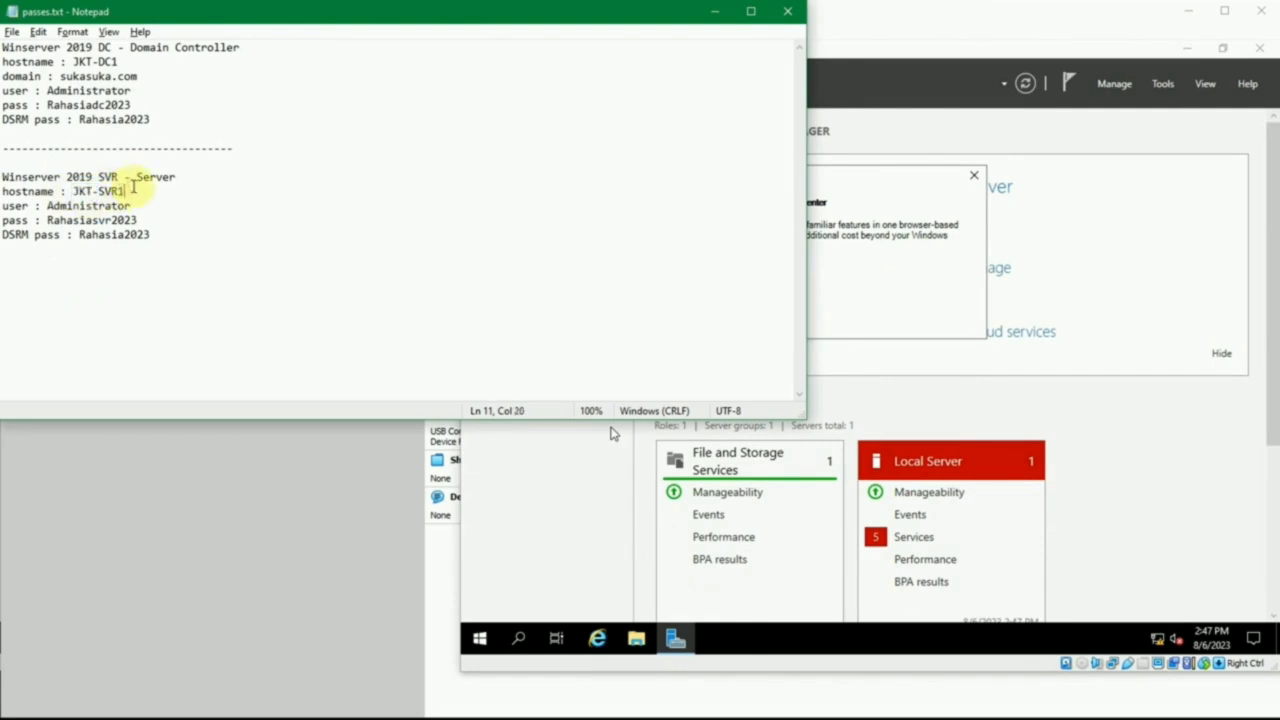
{"action": "left_click_drag", "start_coordinate": [131, 188], "coordinate": [78, 191]}
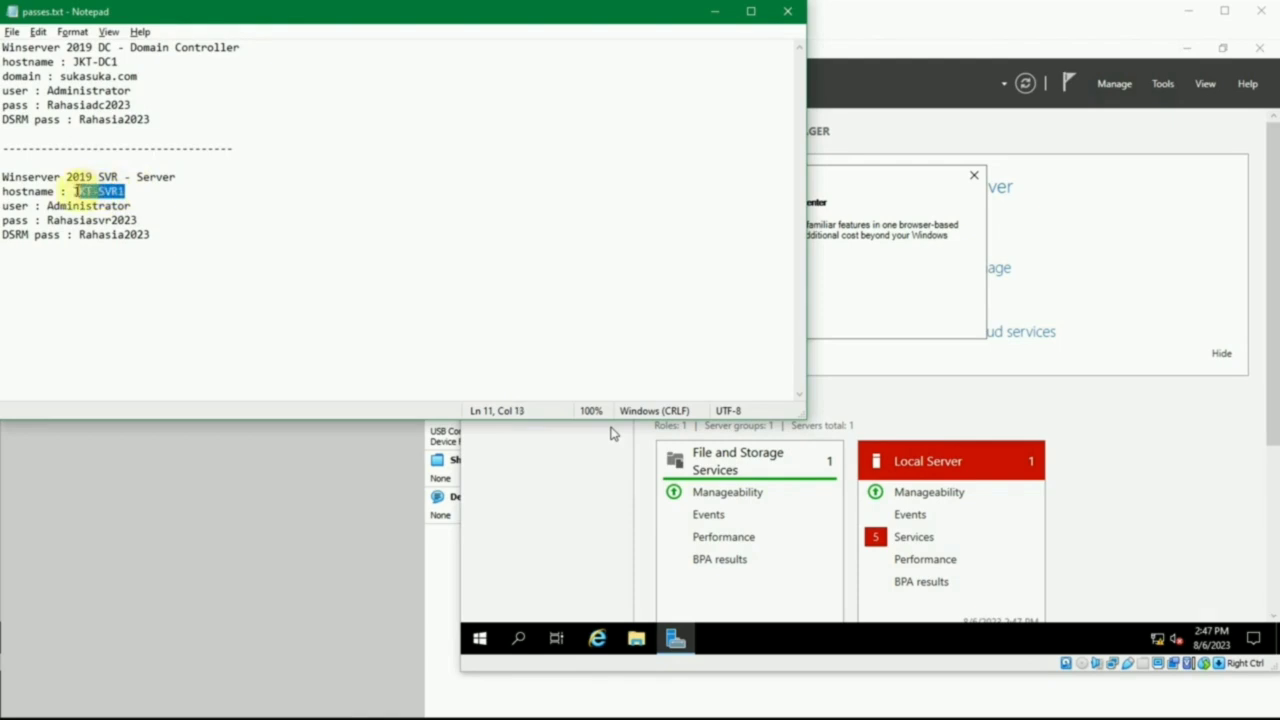
{"action": "double_click", "coordinate": [97, 191]}
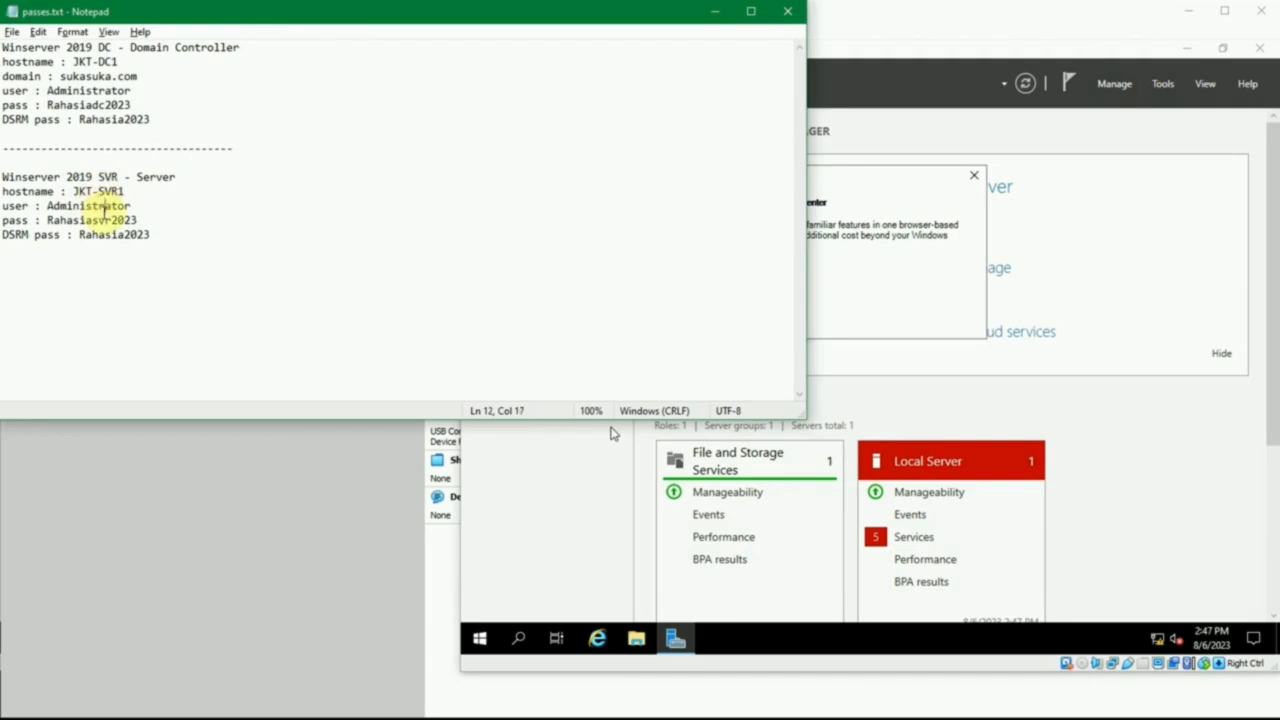
{"action": "double_click", "coordinate": [100, 206]}
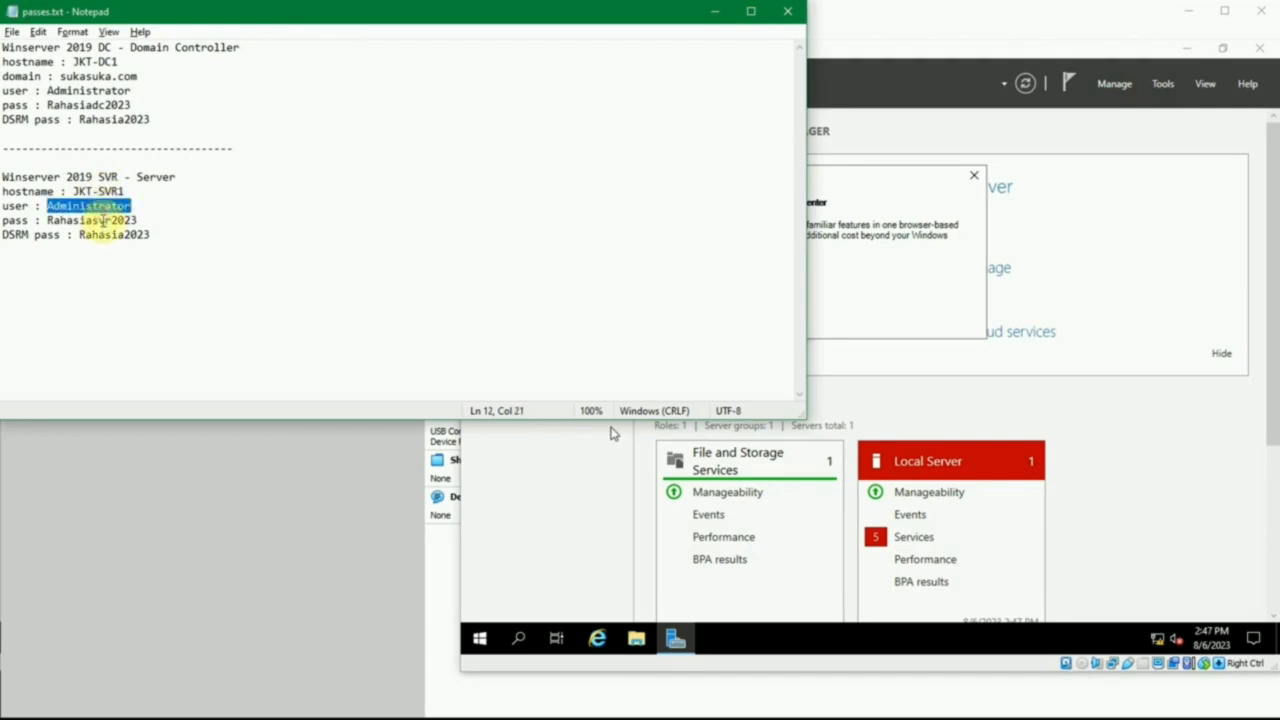
{"action": "left_click", "coordinate": [104, 220]}
{"action": "left_click", "coordinate": [175, 214]}
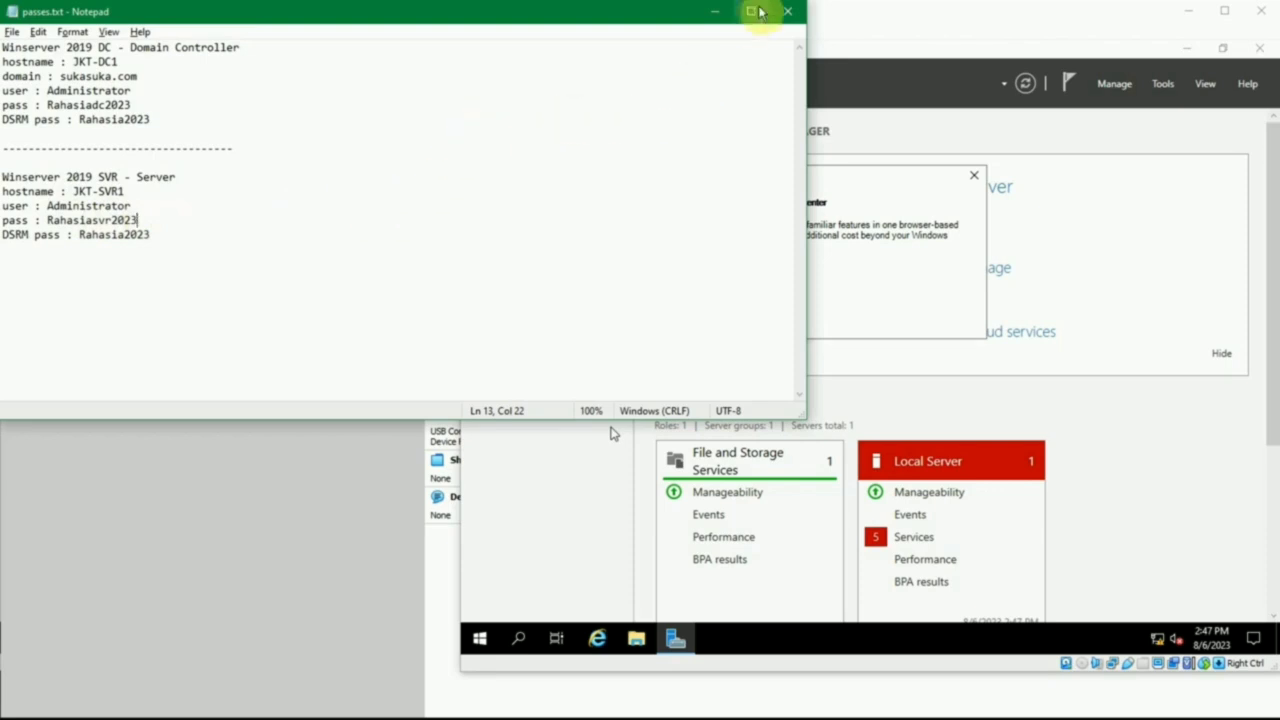
{"action": "double_click", "coordinate": [93, 220]}
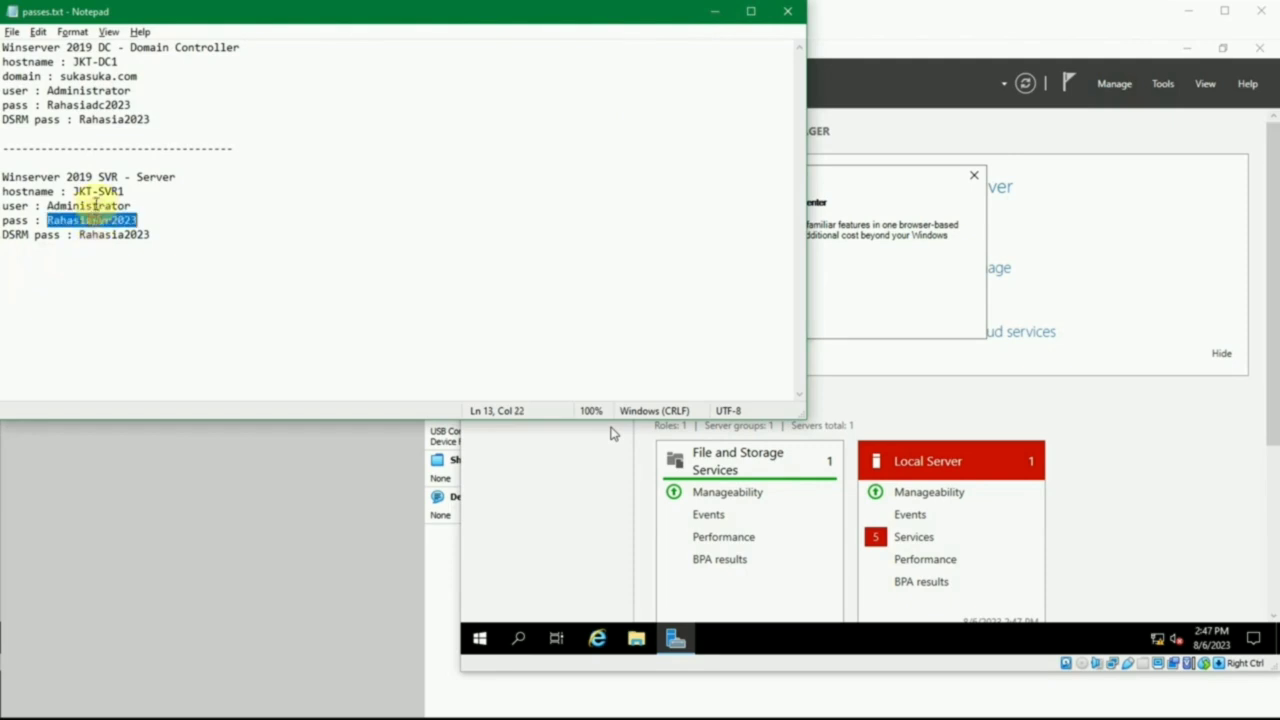
{"action": "double_click", "coordinate": [112, 119]}
{"action": "double_click", "coordinate": [110, 106]}
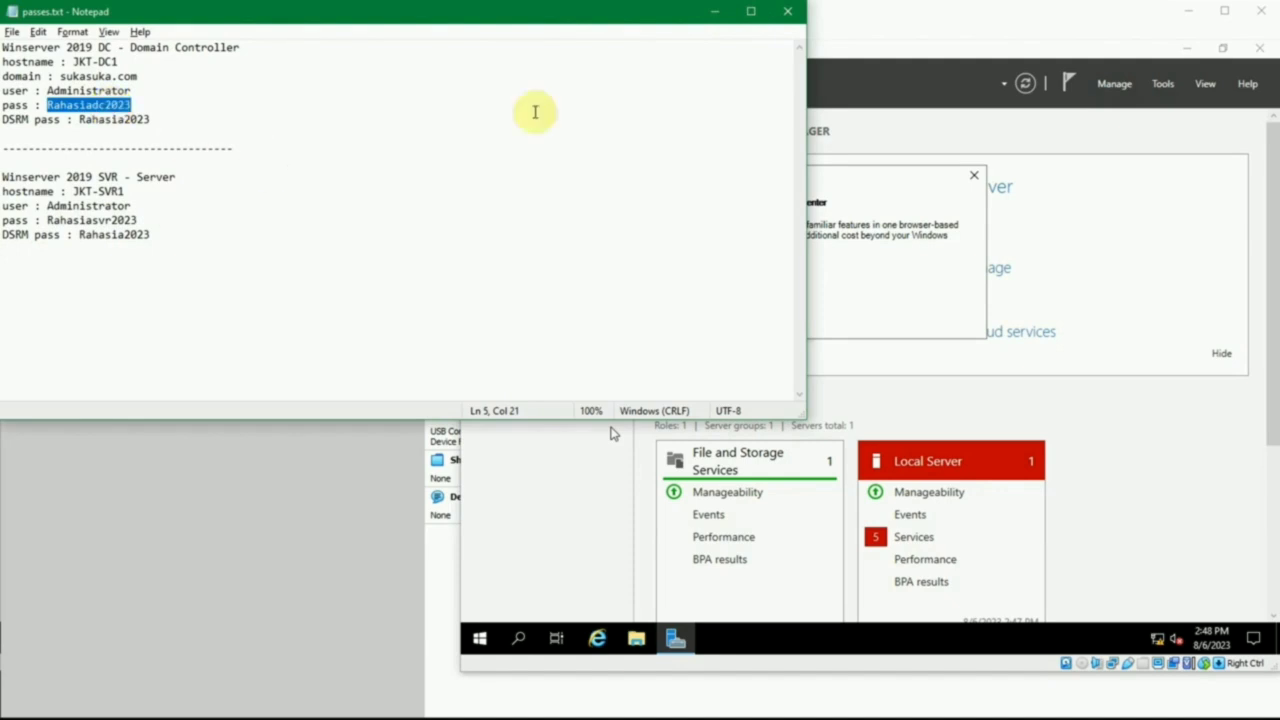
{"action": "left_click", "coordinate": [714, 11]}
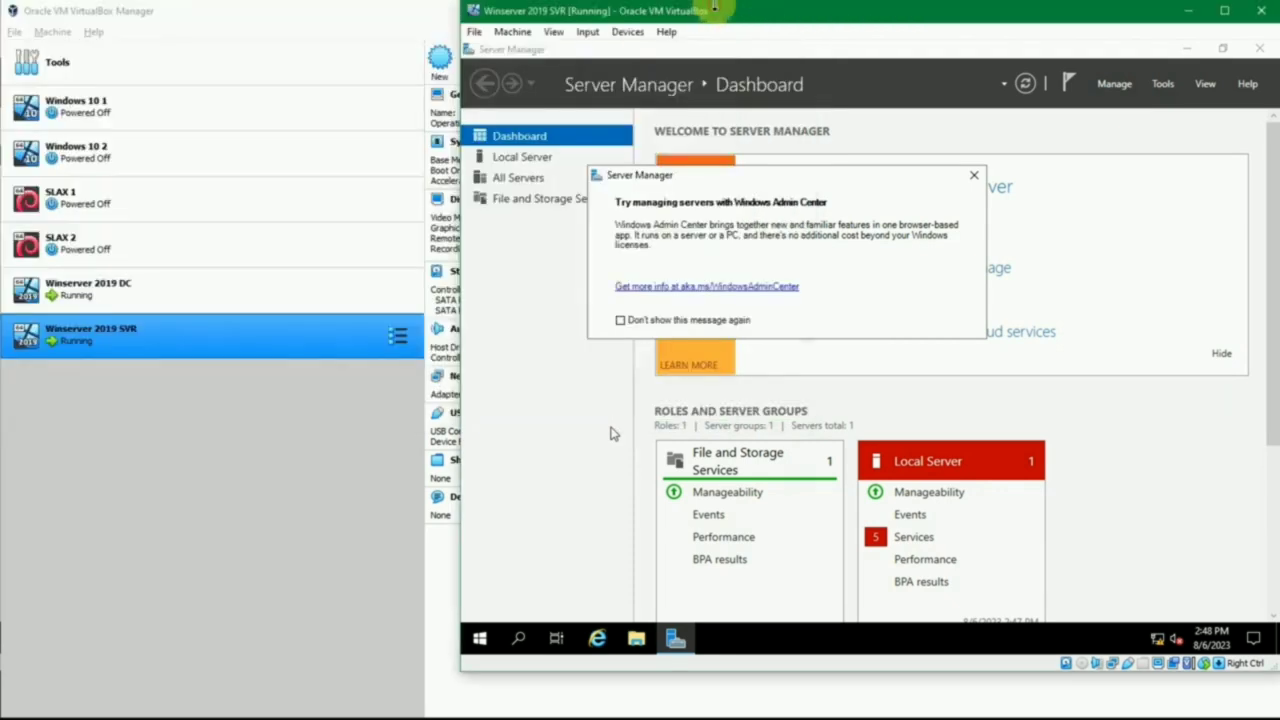
- Dismiss the Windows Admin Center message and show the Local Server properties
{"action": "left_click", "coordinate": [976, 176]}
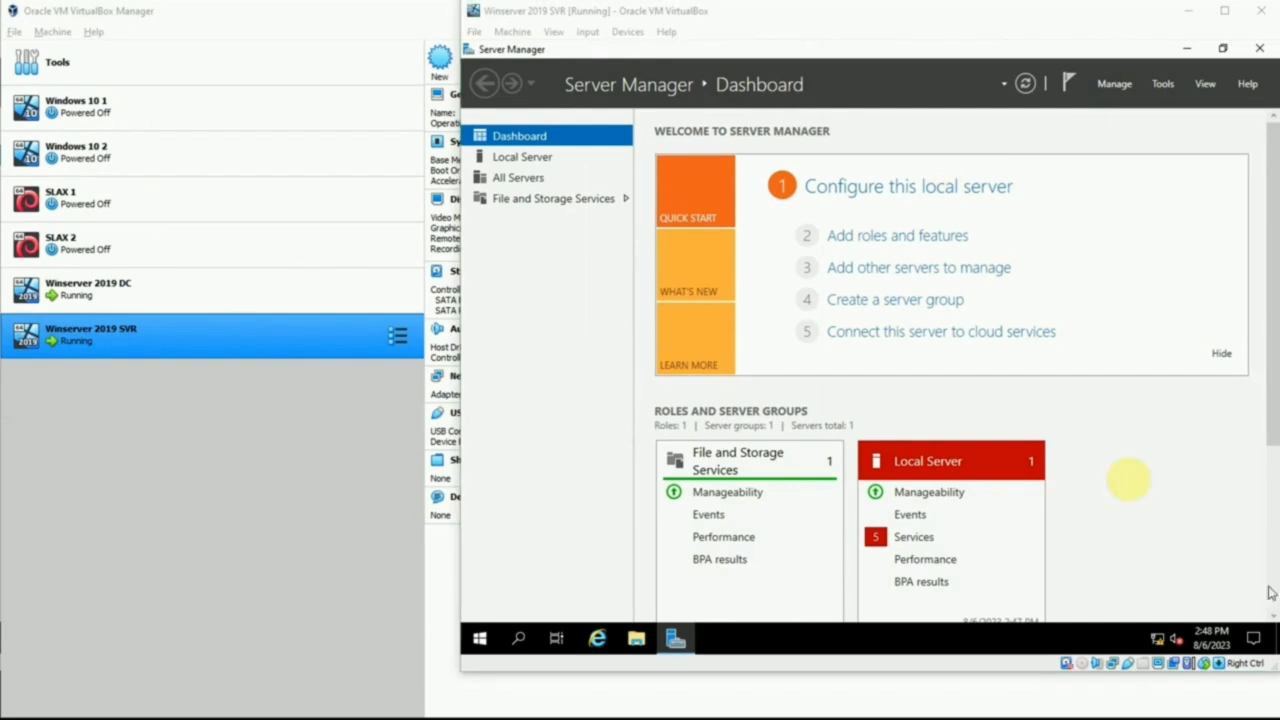
{"action": "left_click", "coordinate": [530, 157]}
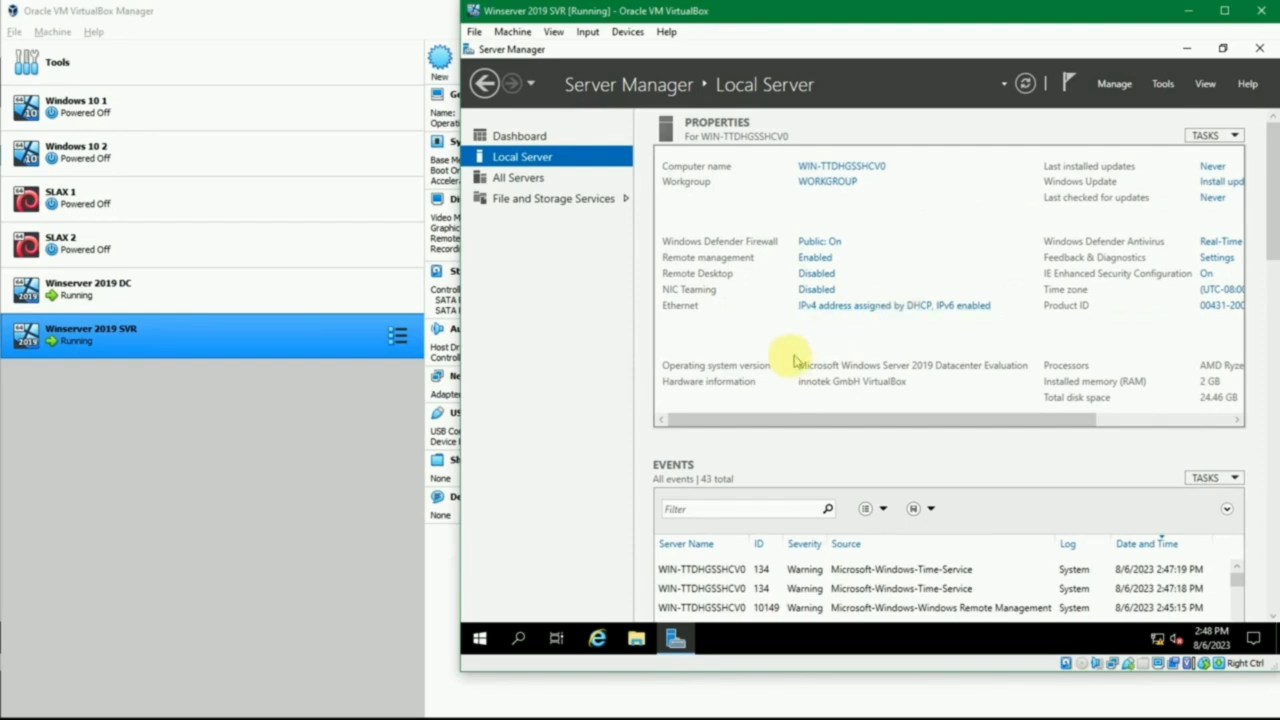
- Check how network Adapter 1 of the Winserver 2019 SVR machine is attached in its VirtualBox settings, leaving them unchanged
{"action": "left_click", "coordinate": [309, 337]}
{"action": "left_click", "coordinate": [479, 77]}
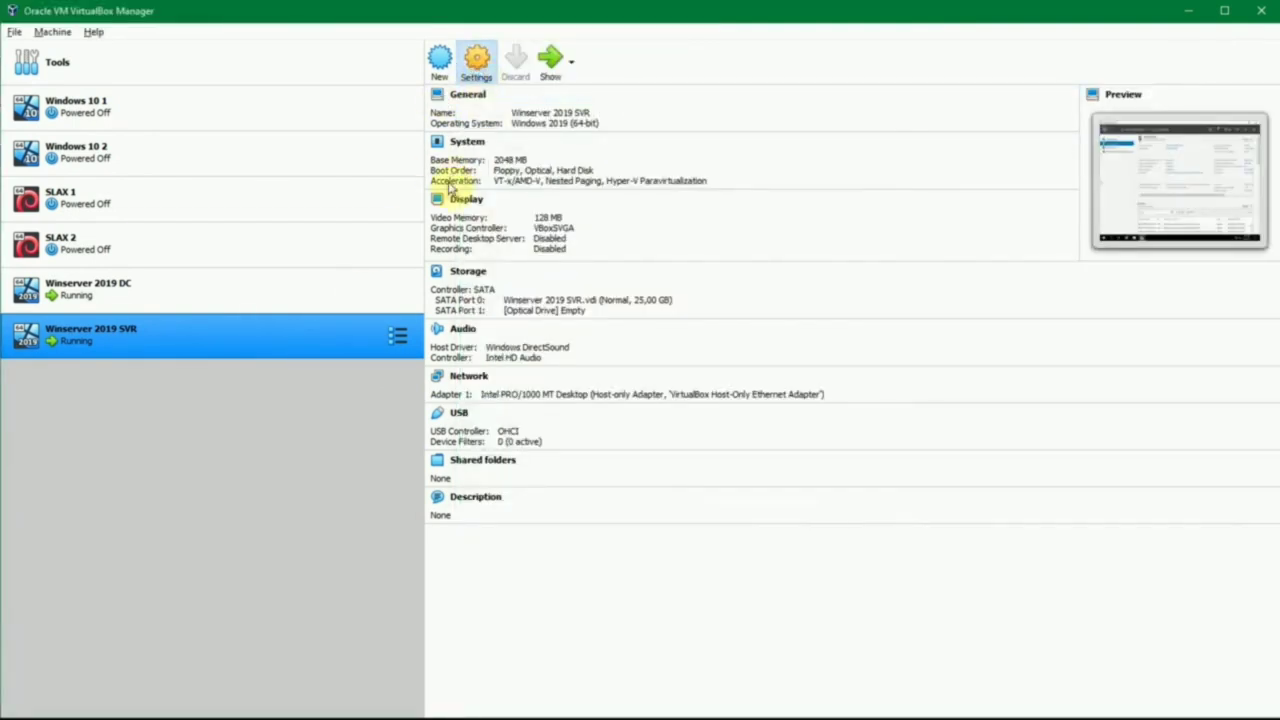
{"action": "left_click", "coordinate": [440, 321]}
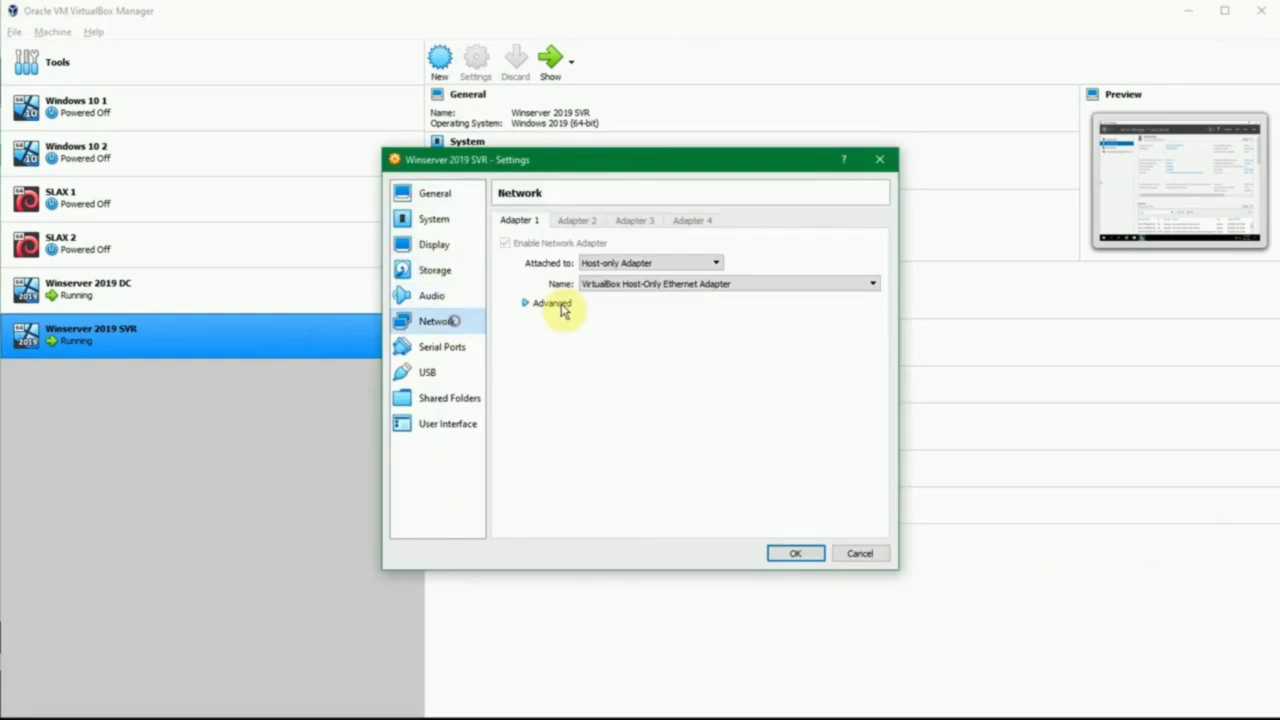
{"action": "left_click", "coordinate": [621, 263]}
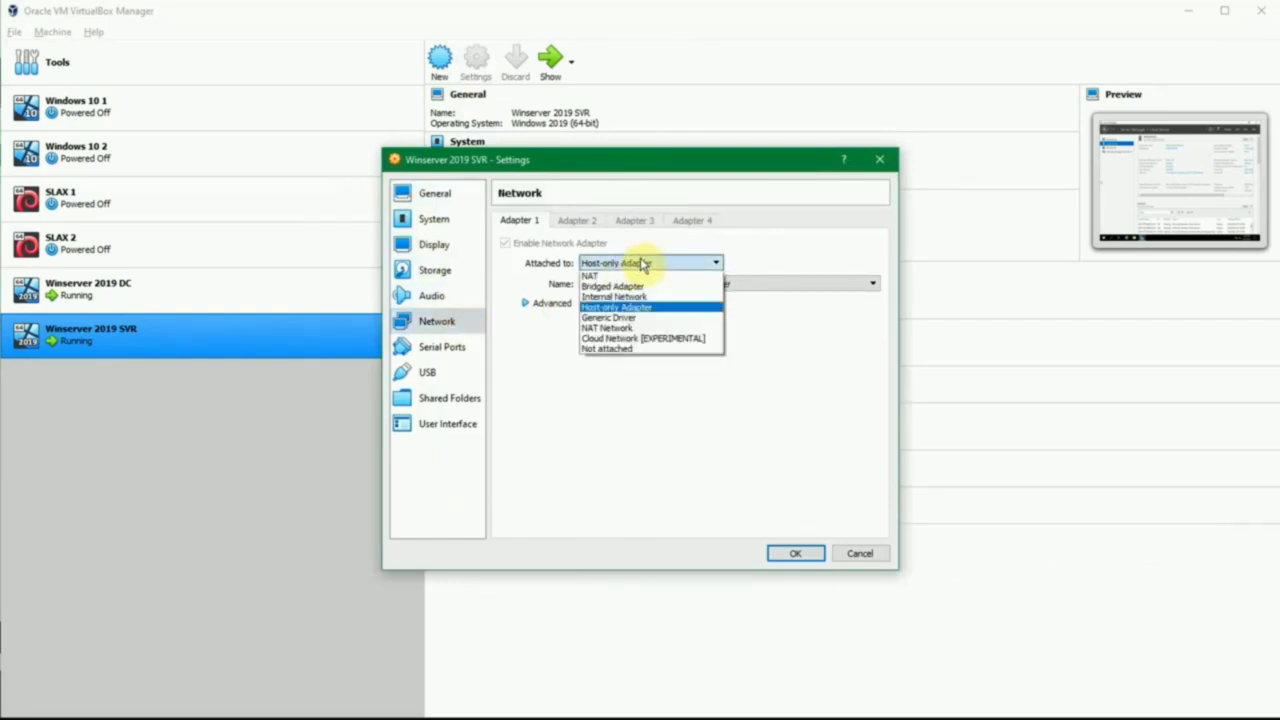
{"action": "left_click", "coordinate": [638, 263]}
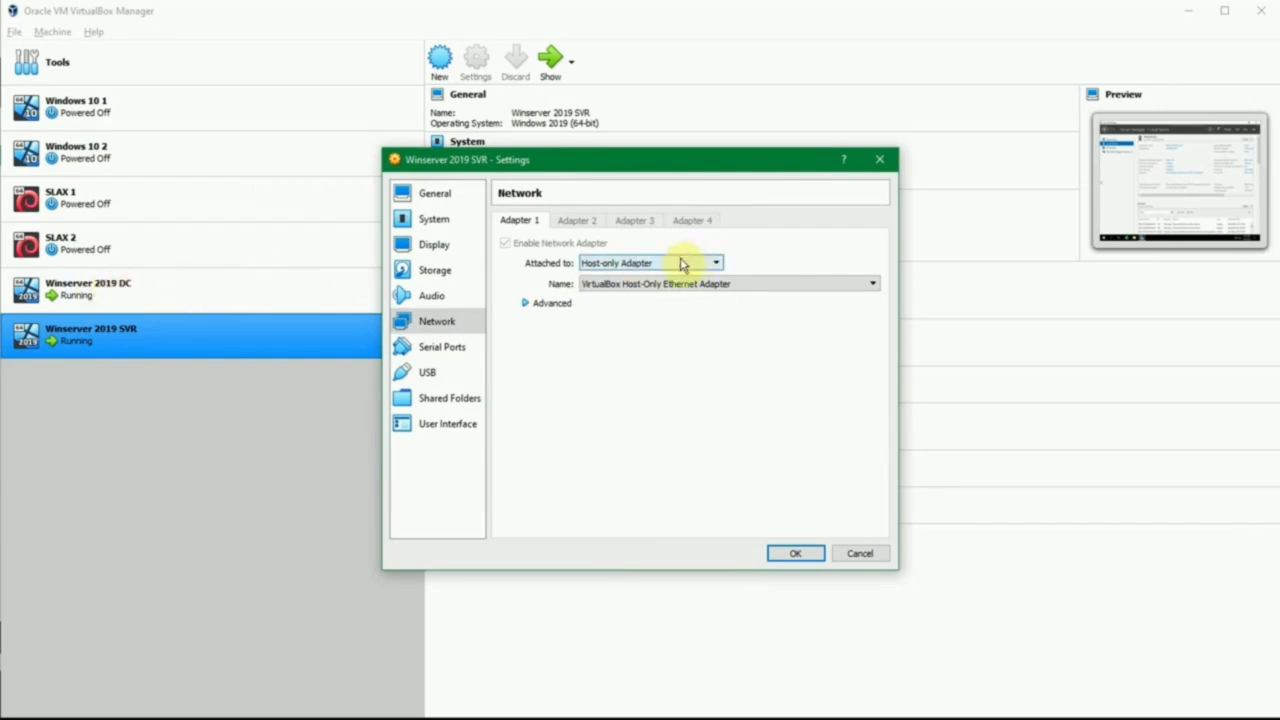
{"action": "left_click", "coordinate": [857, 555]}
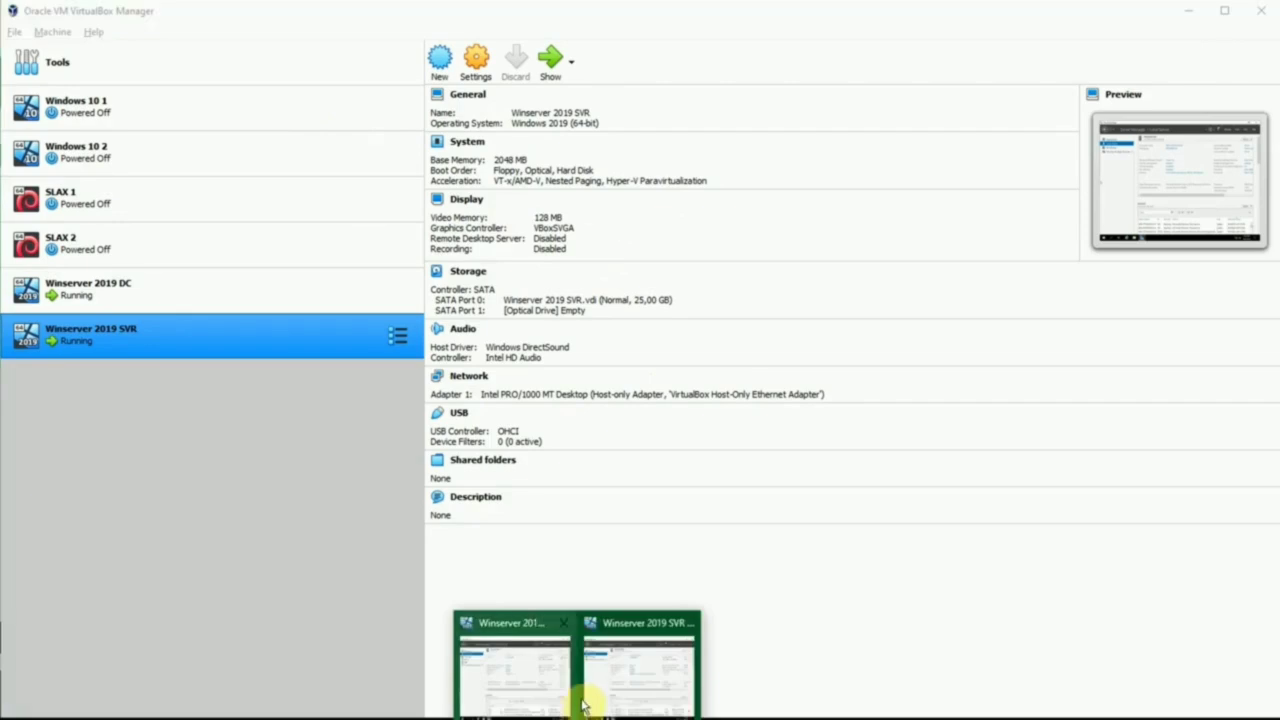
- Return to the Winserver 2019 SVR guest and disable Internet Protocol Version 6 (TCP/IPv6) in the Ethernet connection's properties
{"action": "left_click", "coordinate": [608, 677]}
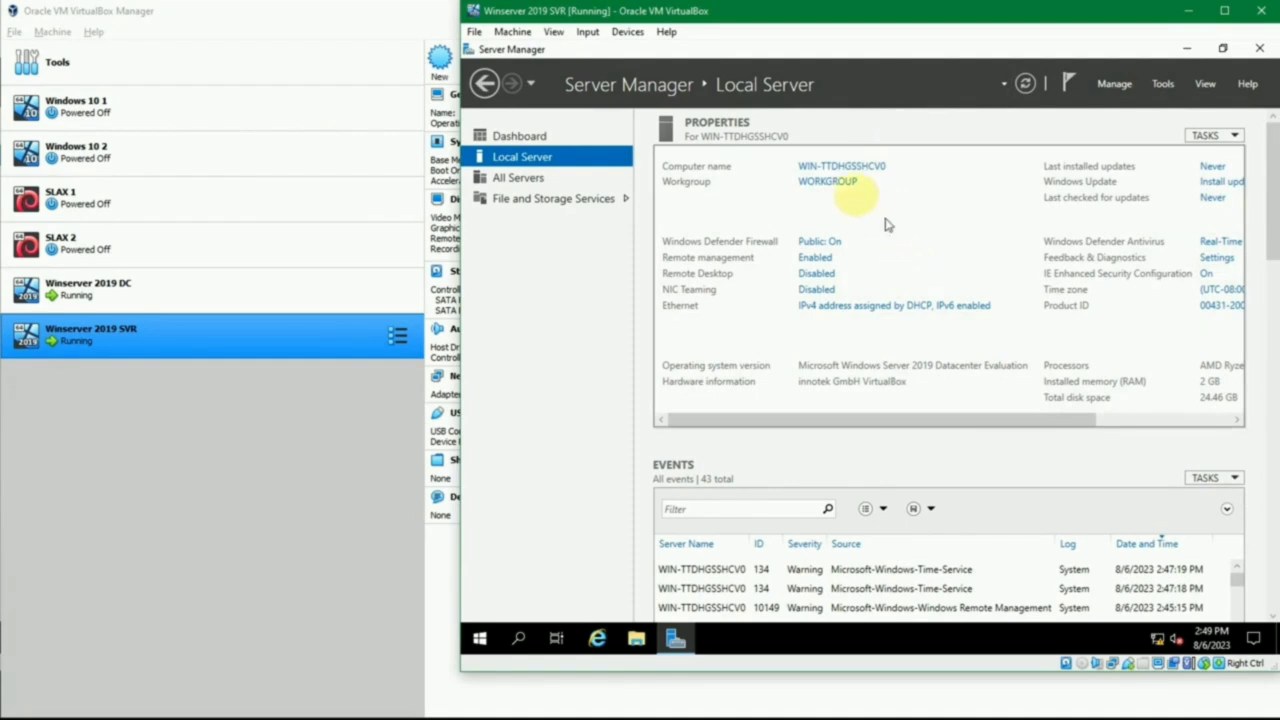
{"action": "left_click", "coordinate": [838, 314]}
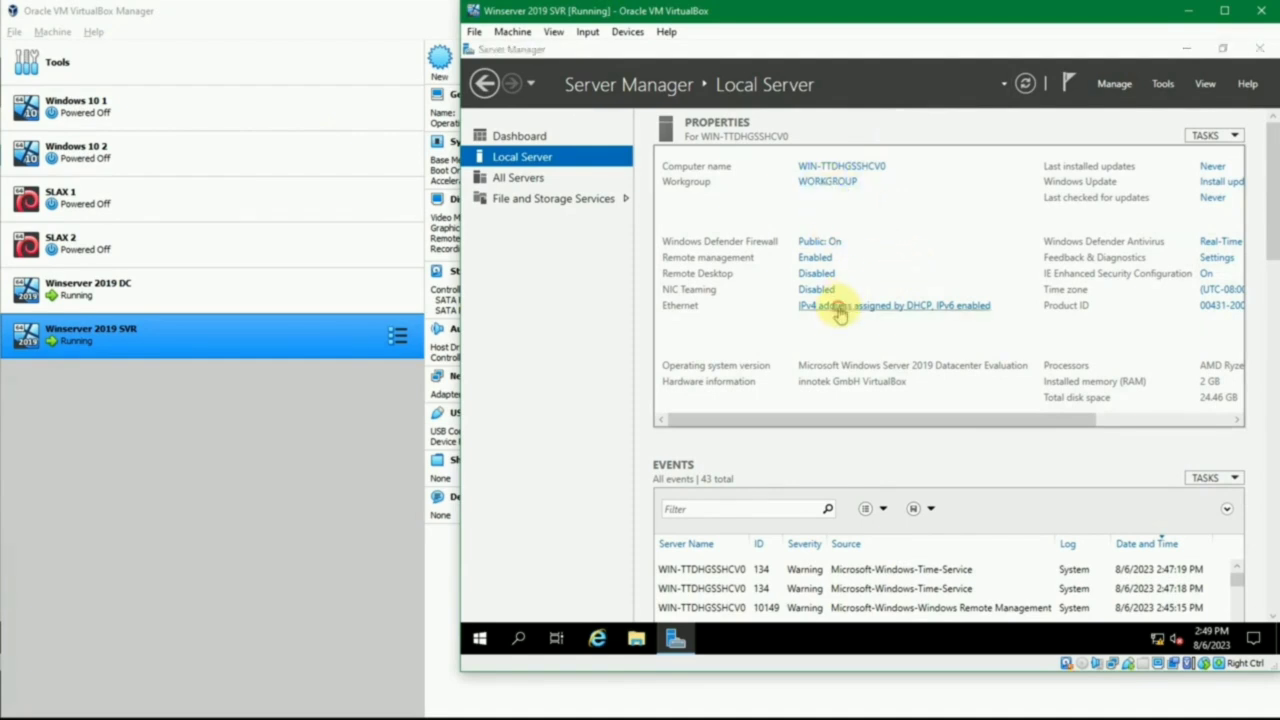
{"action": "right_click", "coordinate": [671, 214]}
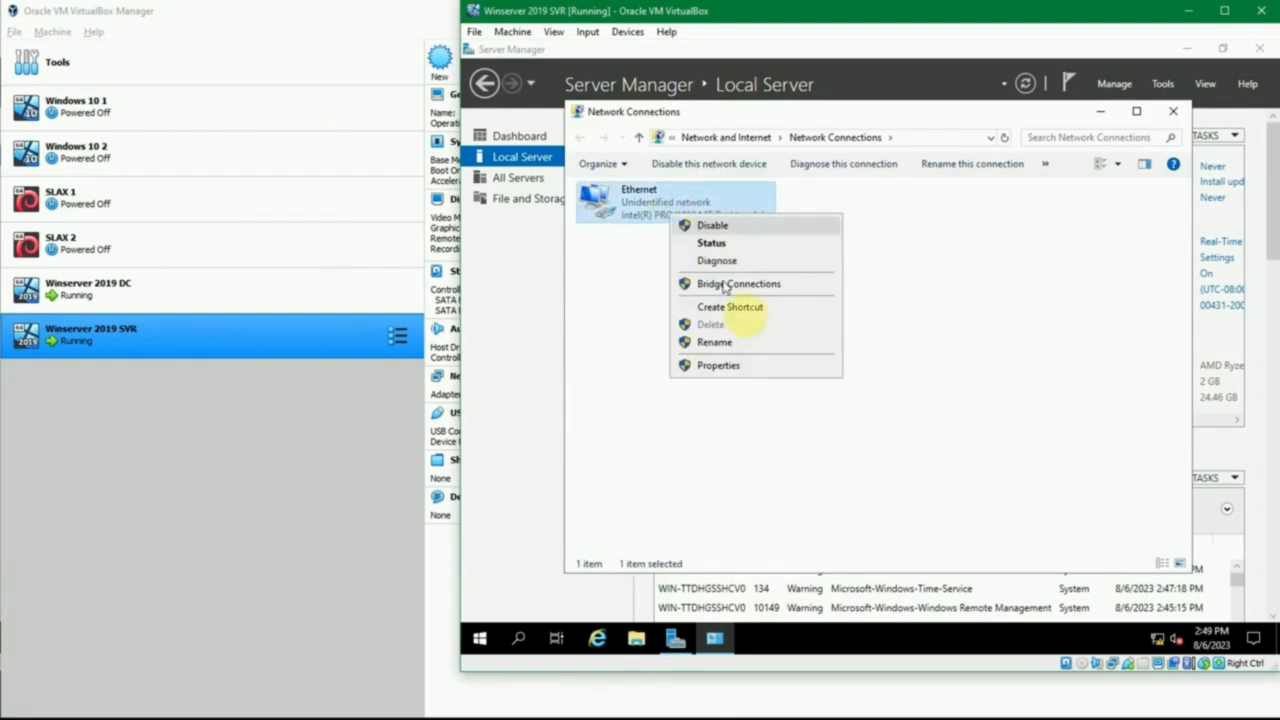
{"action": "left_click", "coordinate": [756, 365]}
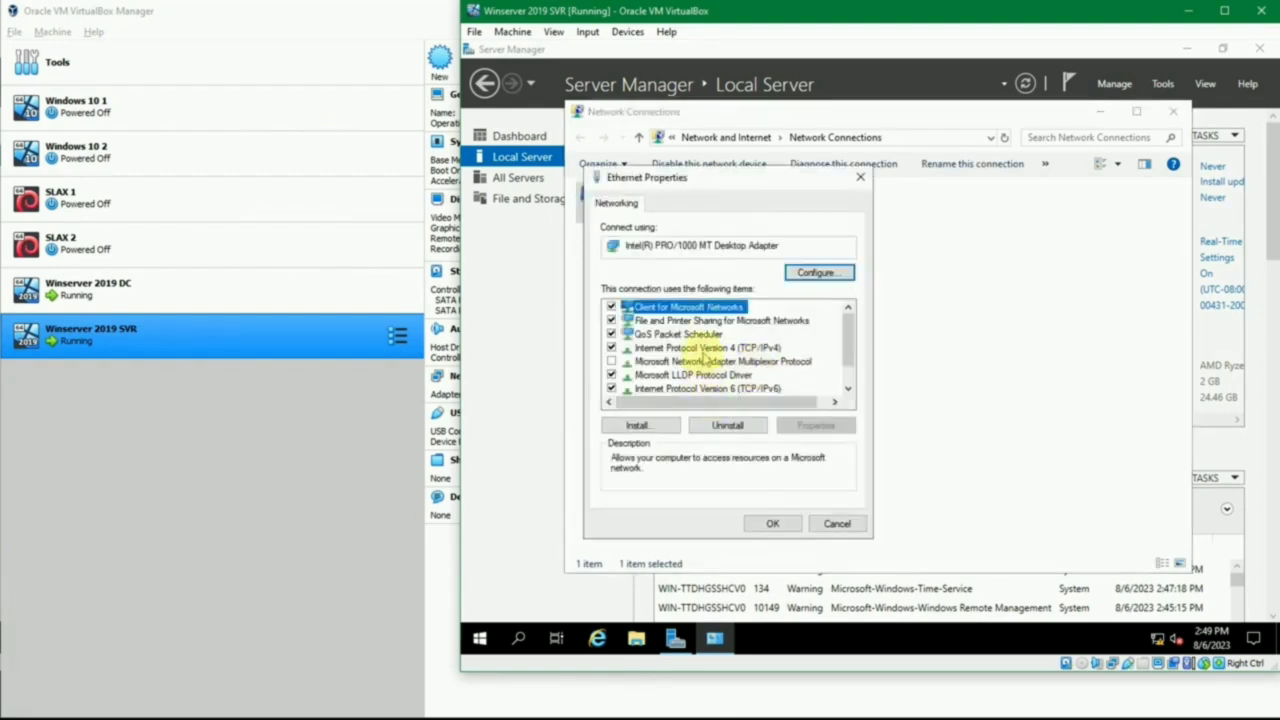
{"action": "left_click", "coordinate": [611, 391]}
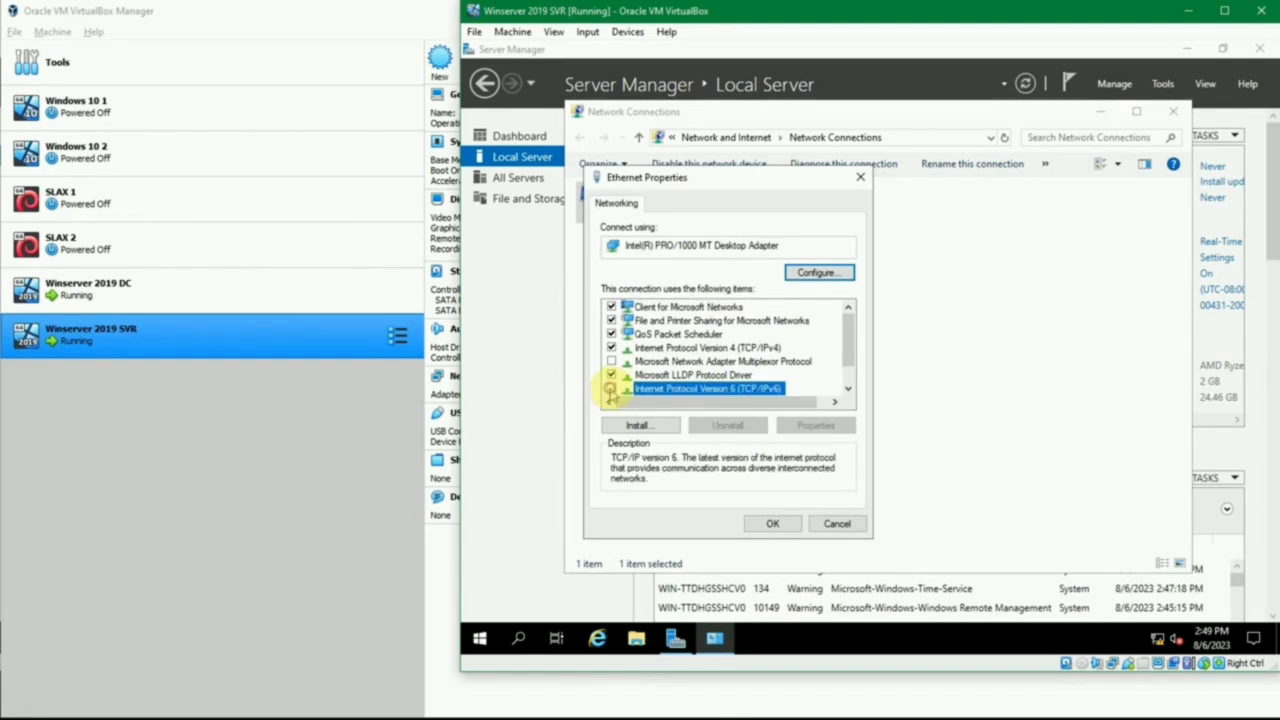
- Assign the Ethernet connection the static IPv4 address 192.168.56.12 with subnet mask 255.255.255.0
{"action": "double_click", "coordinate": [706, 347]}
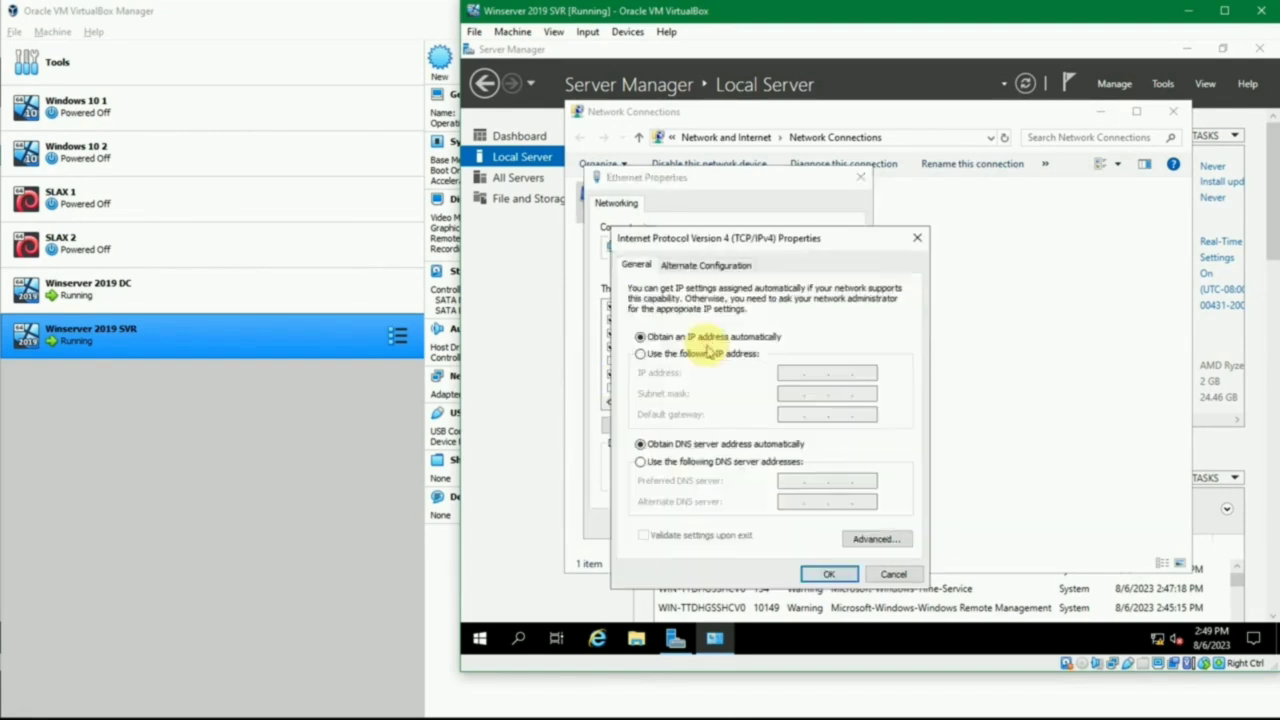
{"action": "left_click", "coordinate": [705, 354]}
{"action": "left_click", "coordinate": [782, 371]}
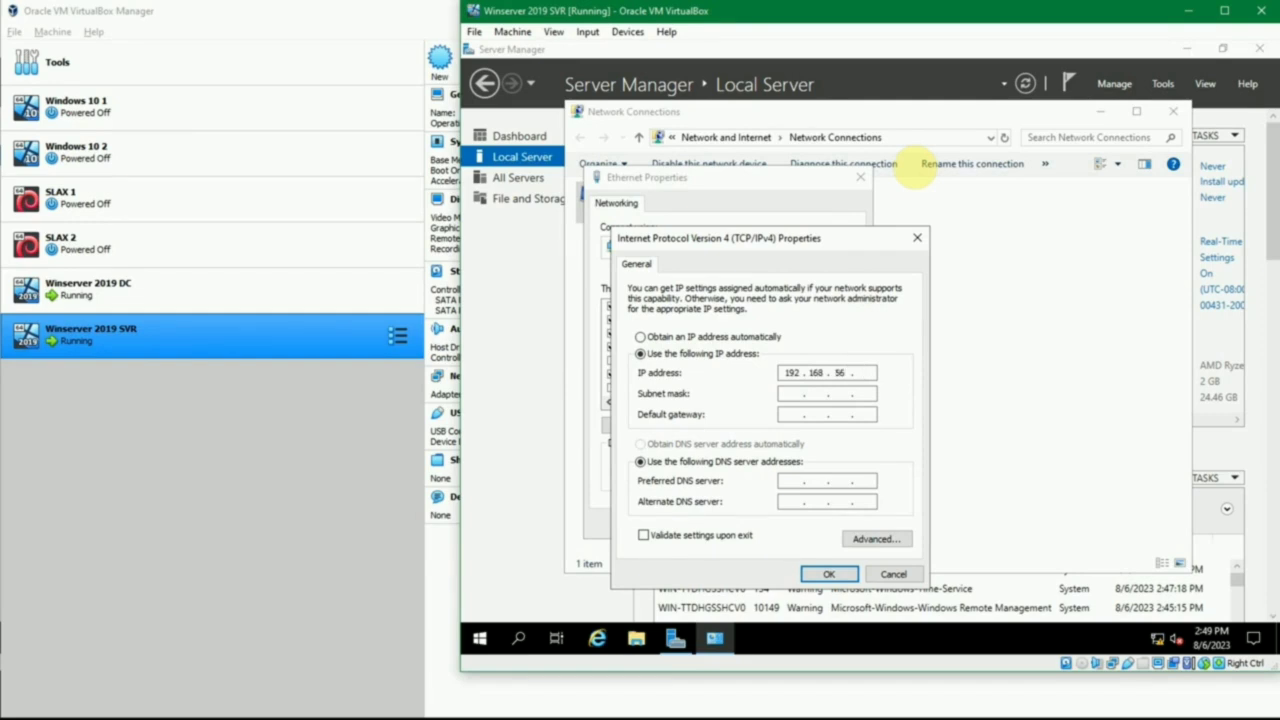
{"action": "key", "text": "Tab"}
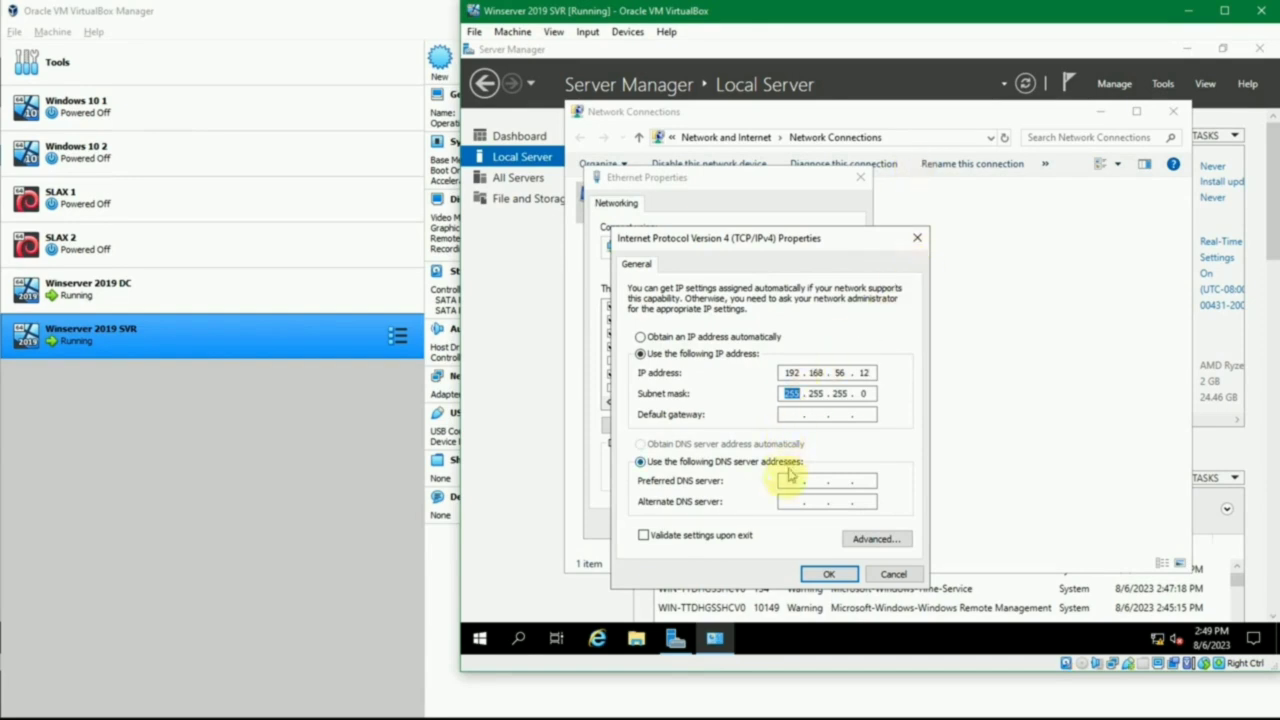
- Set the preferred DNS server to the domain controller's address, 192.168.56.11, then apply the IPv4 settings and close Network Connections
{"action": "left_click", "coordinate": [785, 482]}
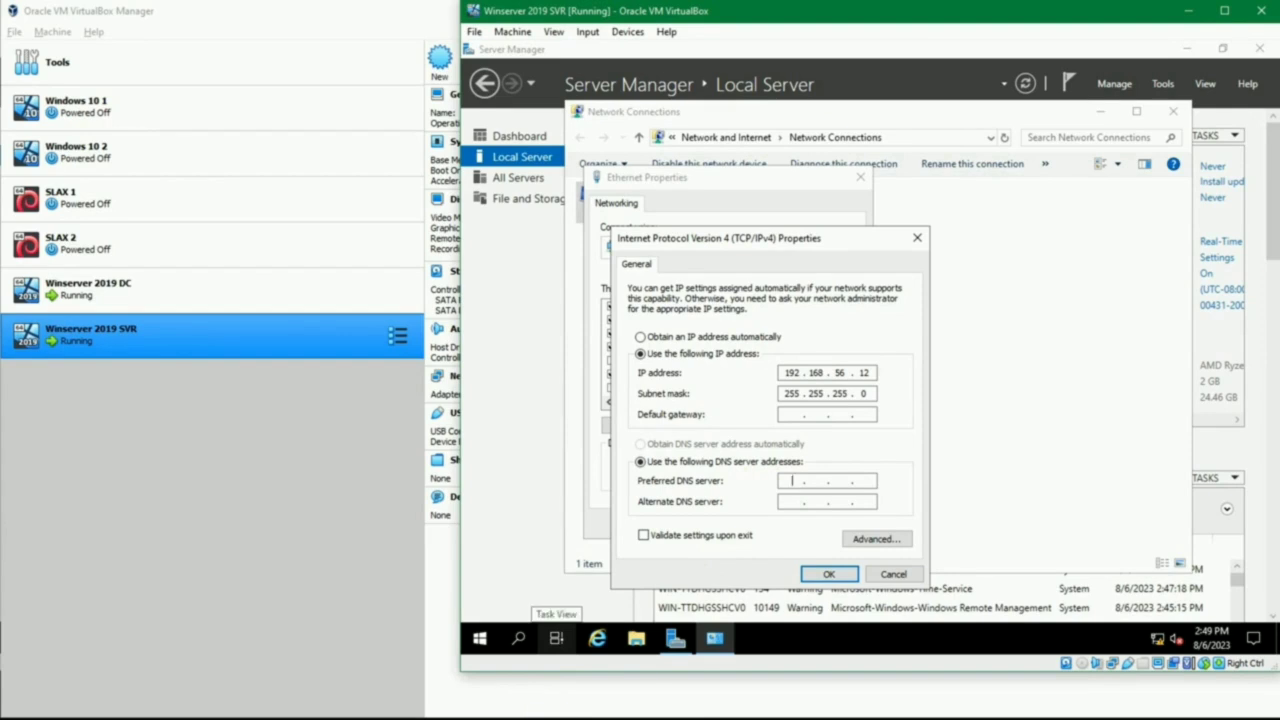
{"action": "left_click", "coordinate": [572, 719]}
{"action": "left_click", "coordinate": [520, 703]}
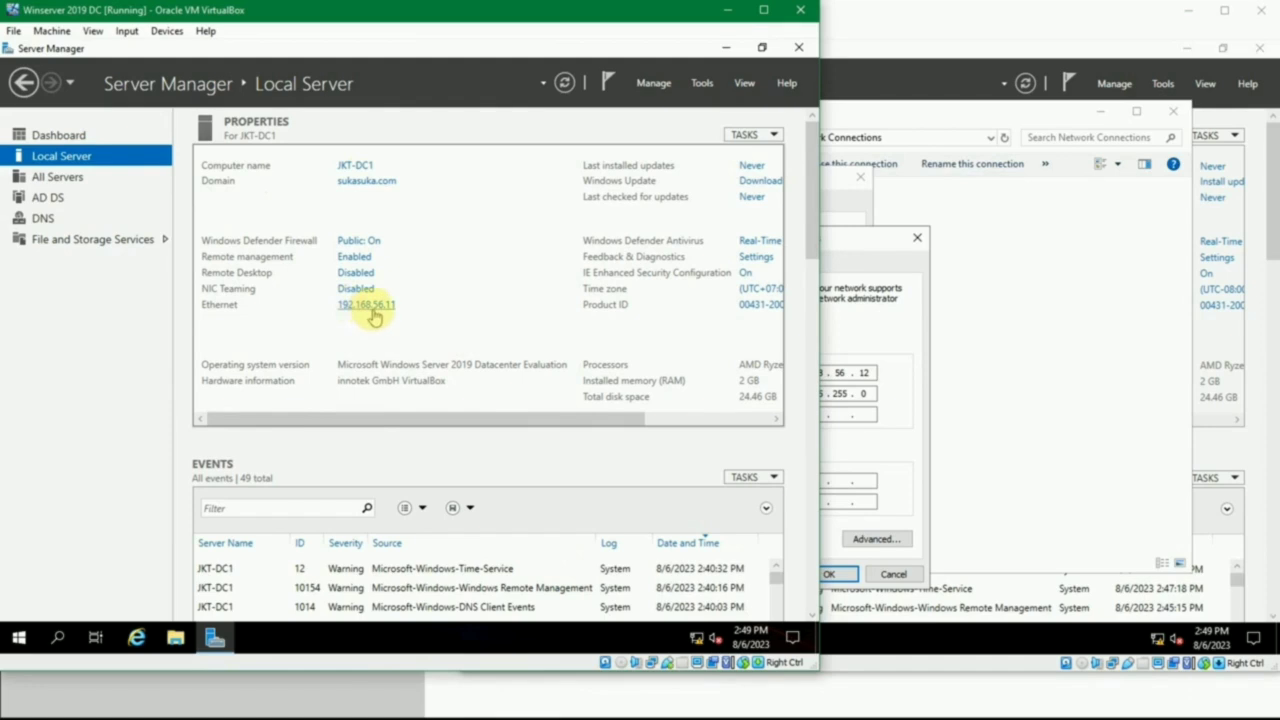
{"action": "left_click", "coordinate": [814, 483]}
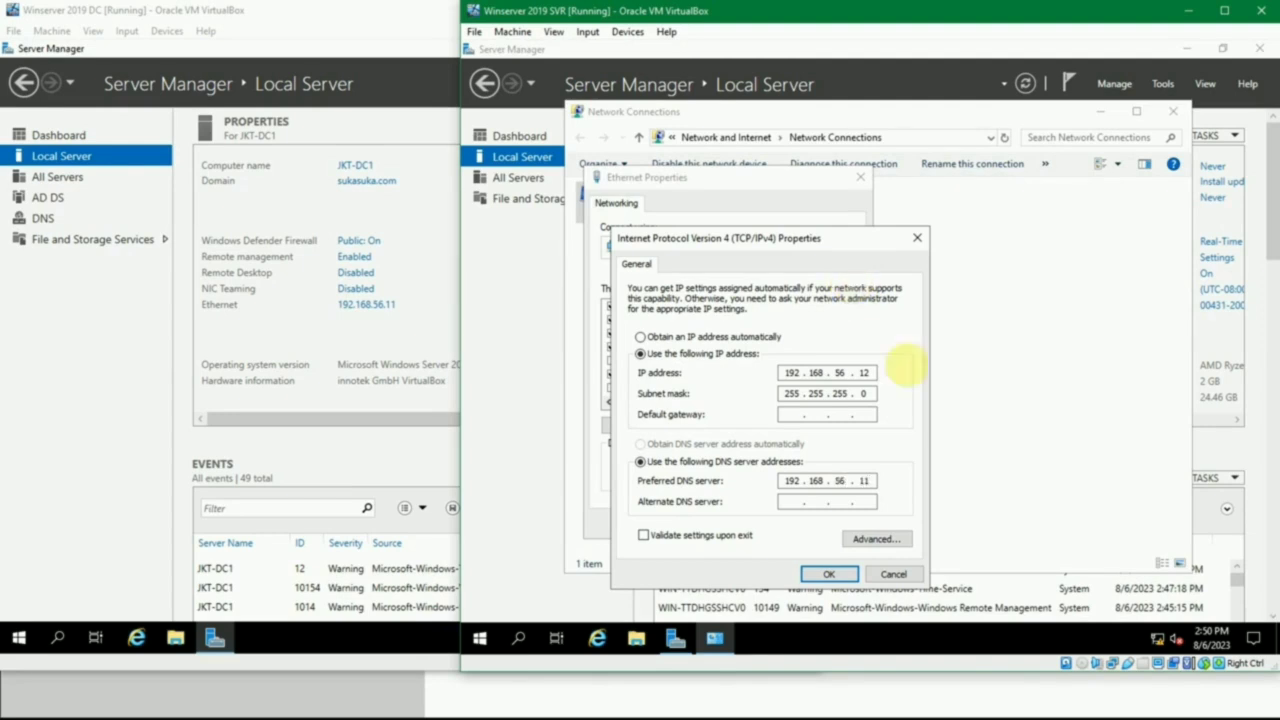
{"action": "left_click", "coordinate": [828, 572]}
{"action": "left_click", "coordinate": [790, 524]}
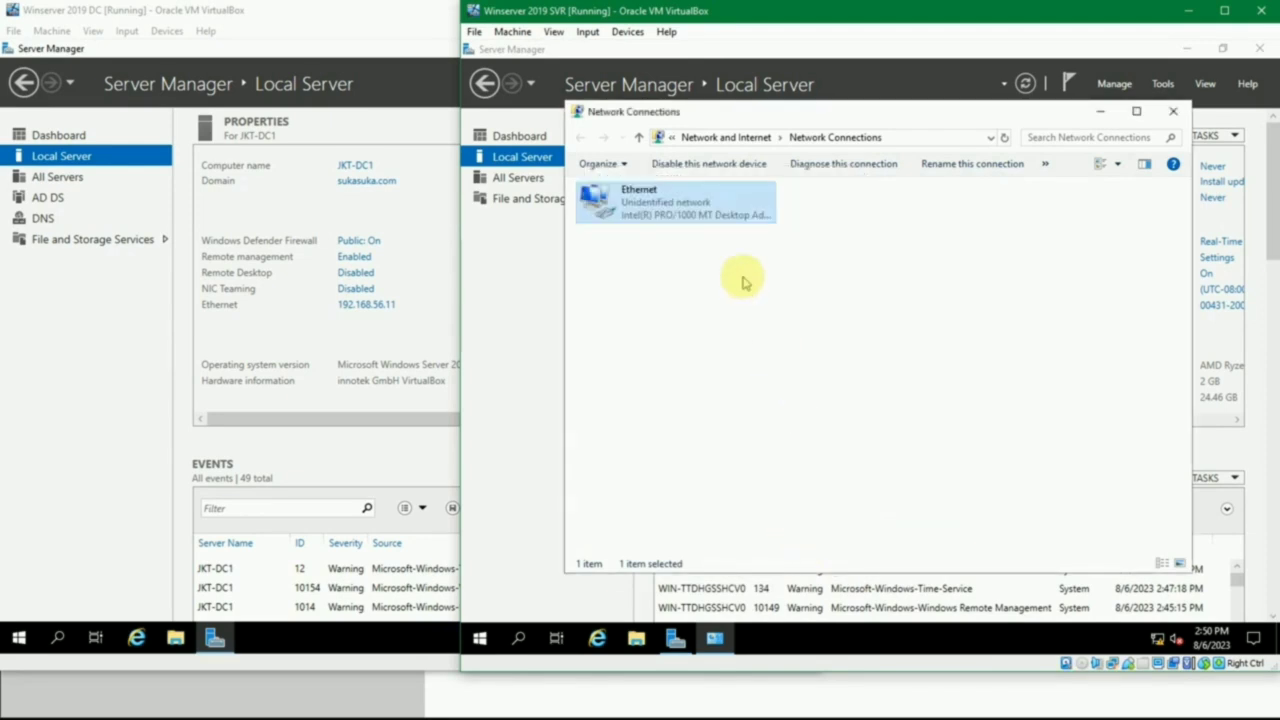
{"action": "left_click", "coordinate": [1173, 111]}
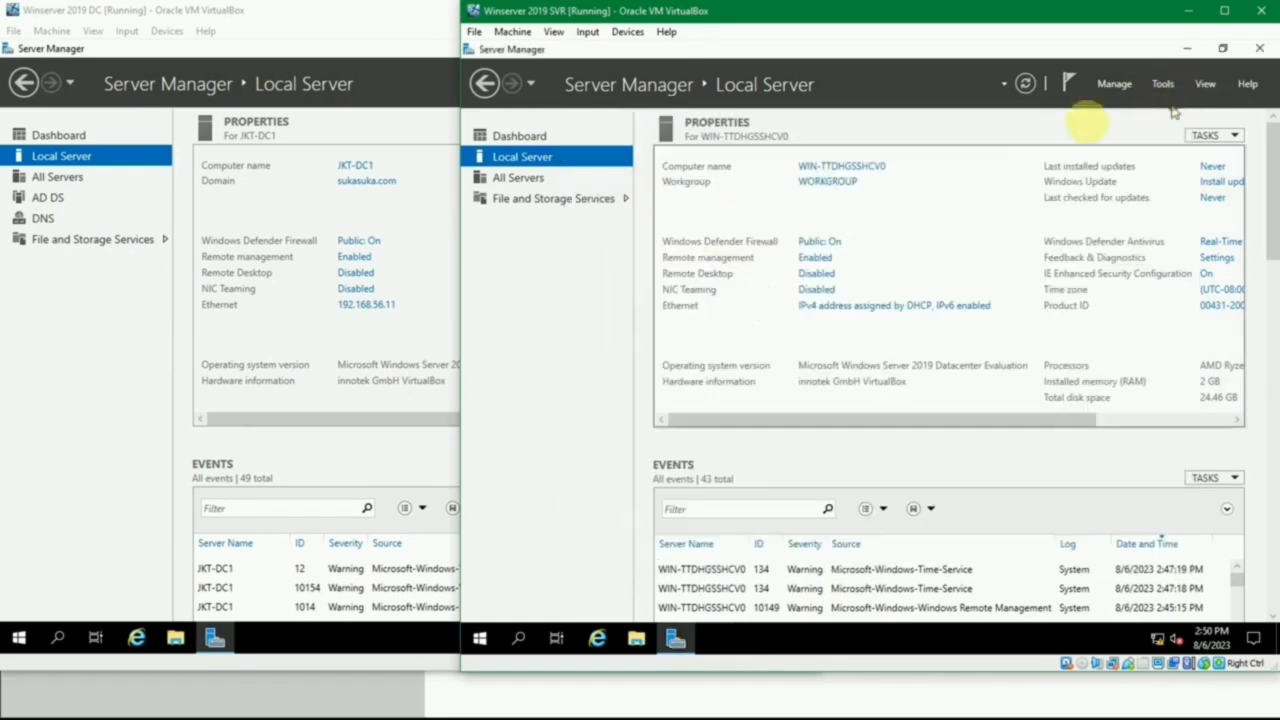
- Rename the computer to JKT-SVR1 in System Properties and restart the server to apply the new name
{"action": "left_click", "coordinate": [862, 169]}
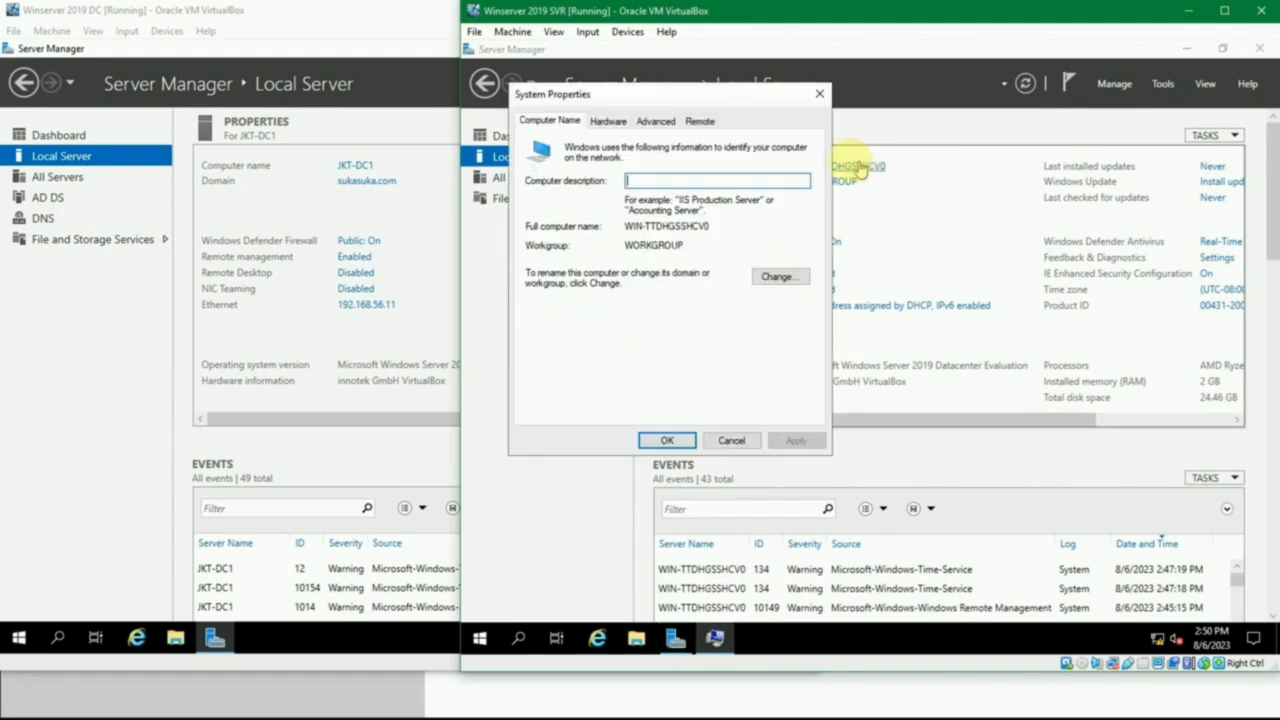
{"action": "left_click", "coordinate": [775, 275]}
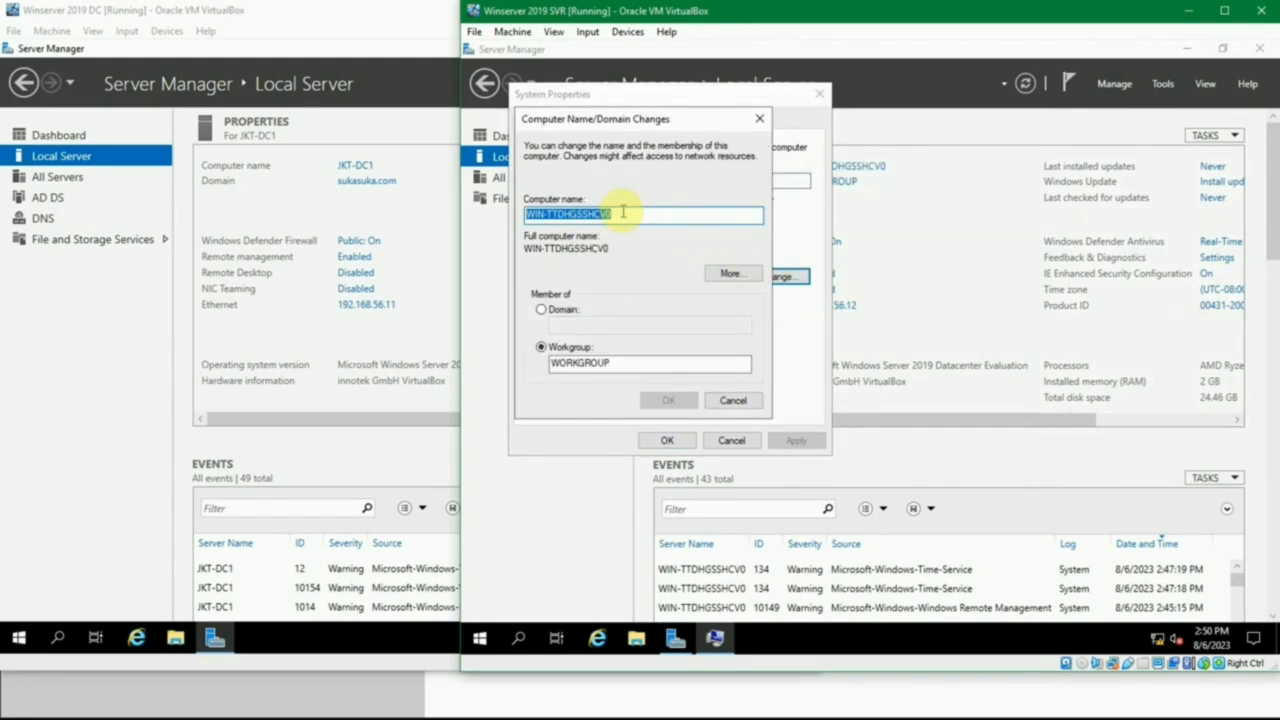
{"action": "type", "text": "JKT-SVR1"}
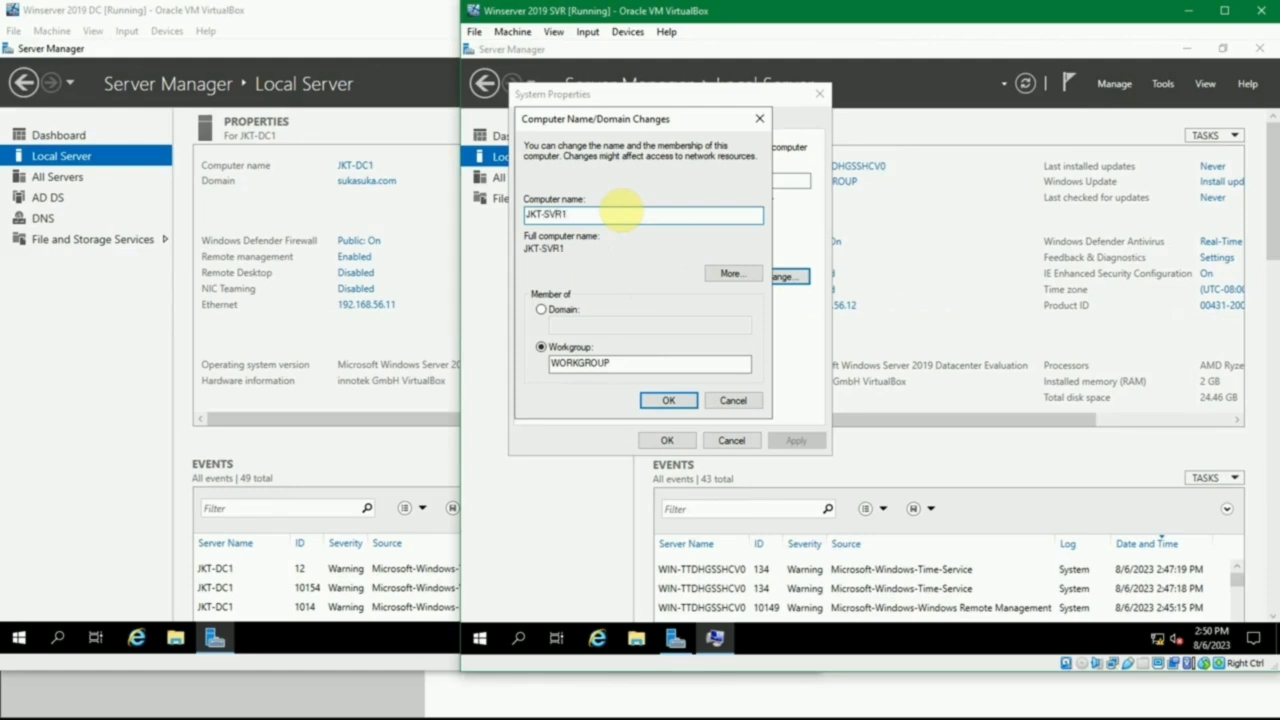
{"action": "left_click", "coordinate": [656, 403]}
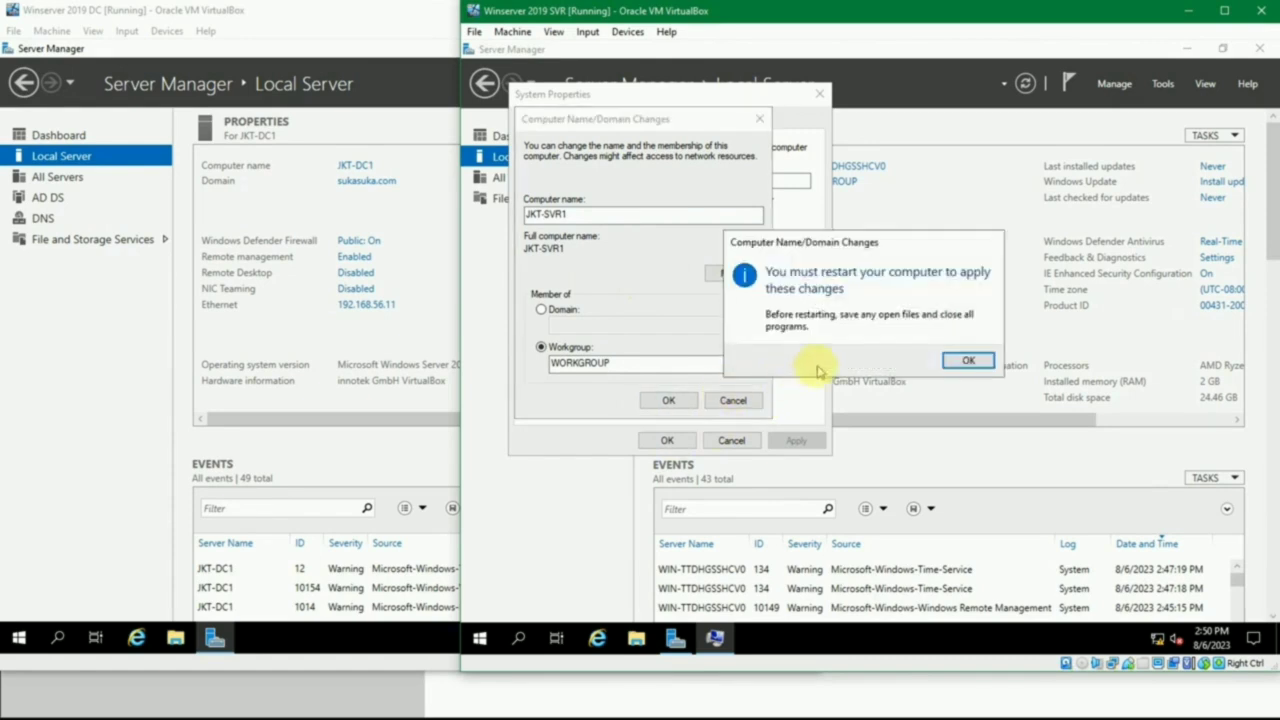
{"action": "left_click", "coordinate": [970, 359]}
{"action": "left_click", "coordinate": [681, 439]}
{"action": "left_click", "coordinate": [869, 355]}
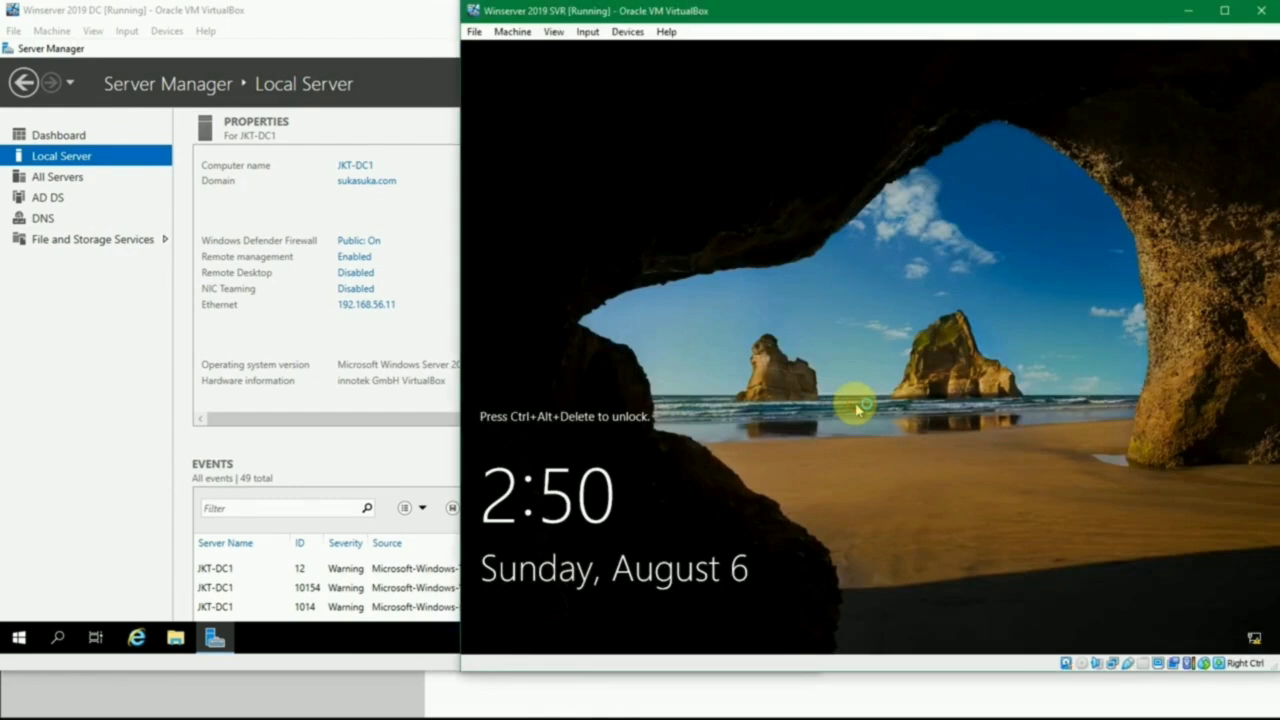
- Unlock the restarted Winserver 2019 SVR guest and sign in as Administrator with the account password
{"action": "key", "text": "ctrl+alt+Delete"}
{"action": "type", "text": "•••••••"}
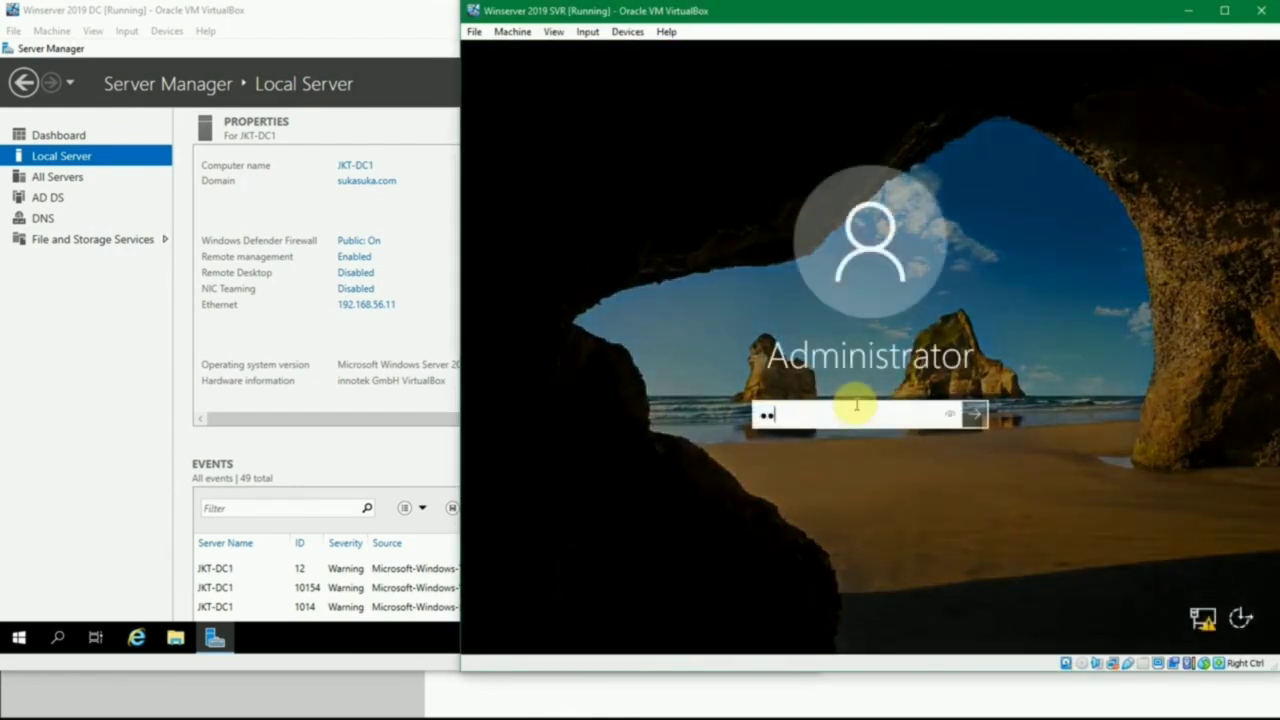
{"action": "key", "text": "ctrl+a"}
{"action": "type", "text": "•••••••"}
{"action": "key", "text": "Return"}
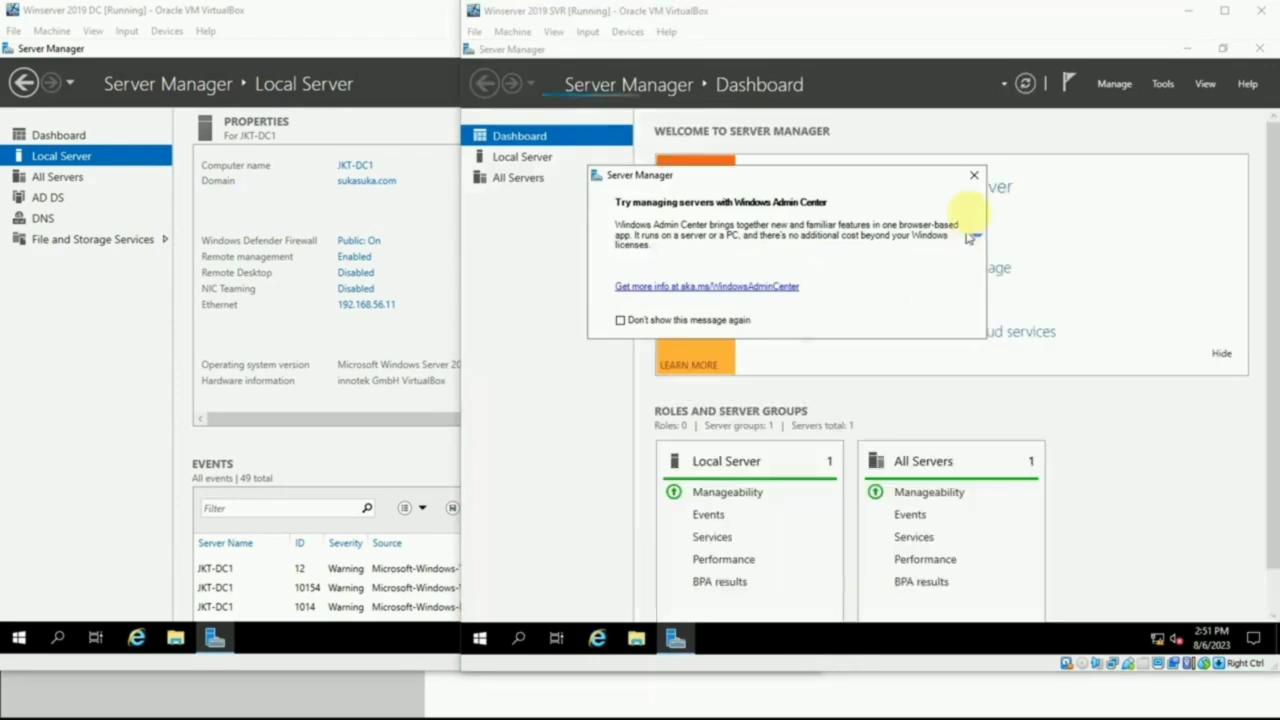
- Dismiss the Windows Admin Center message and review the Local Server properties for the new computer name and Ethernet address
{"action": "left_click", "coordinate": [974, 175]}
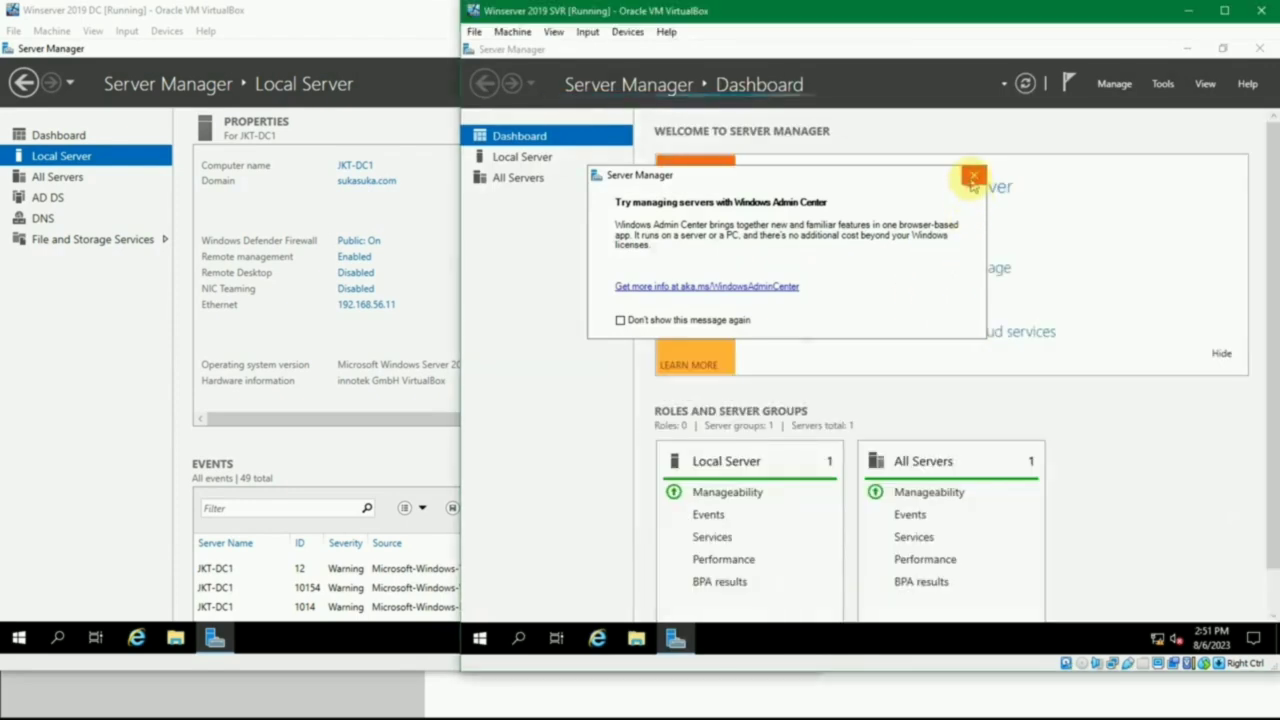
{"action": "left_click", "coordinate": [551, 163]}
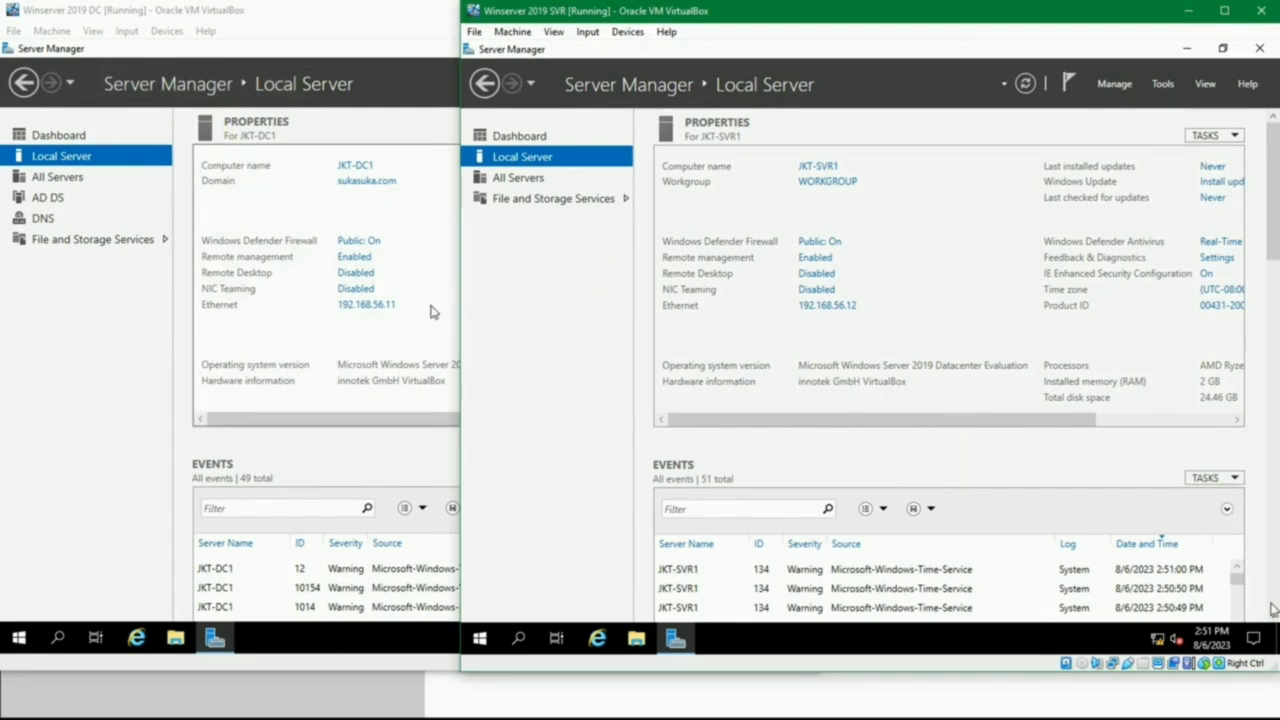
{"action": "left_click", "coordinate": [623, 311]}
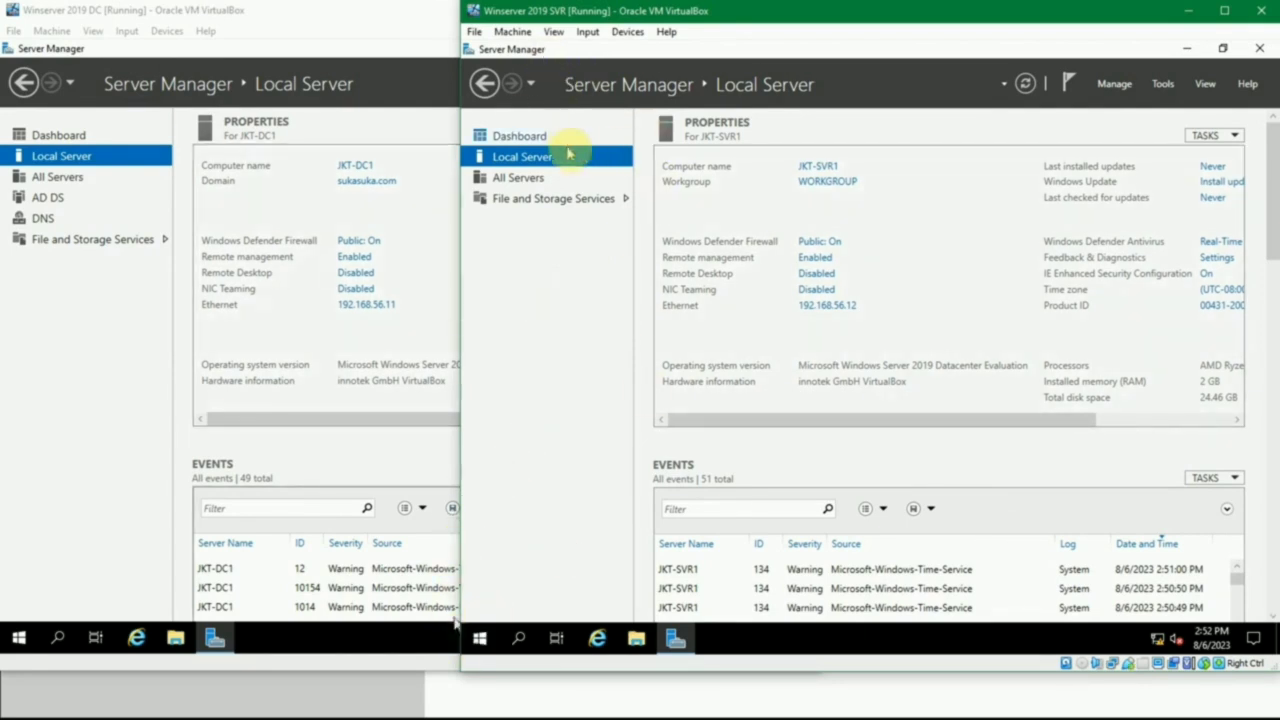
- Change the computer's membership from workgroup to the domain sukasuka.com and submit the change
{"action": "left_click", "coordinate": [830, 168]}
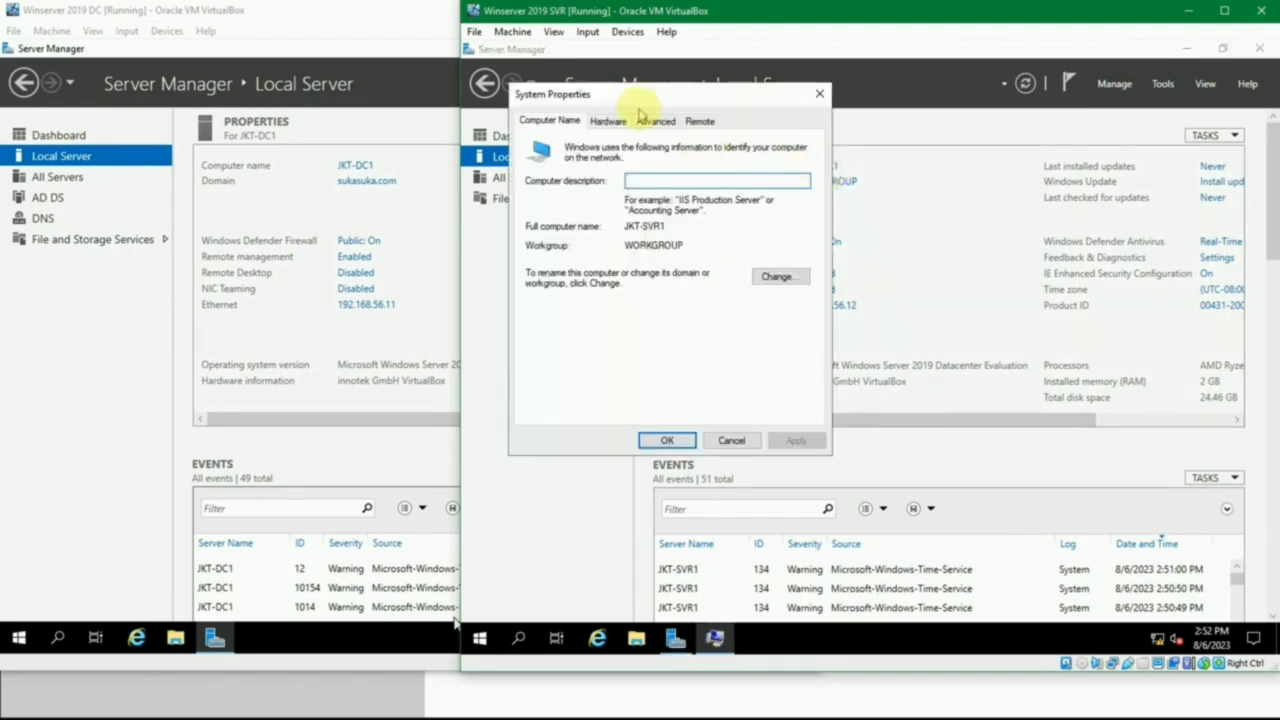
{"action": "left_click", "coordinate": [785, 278]}
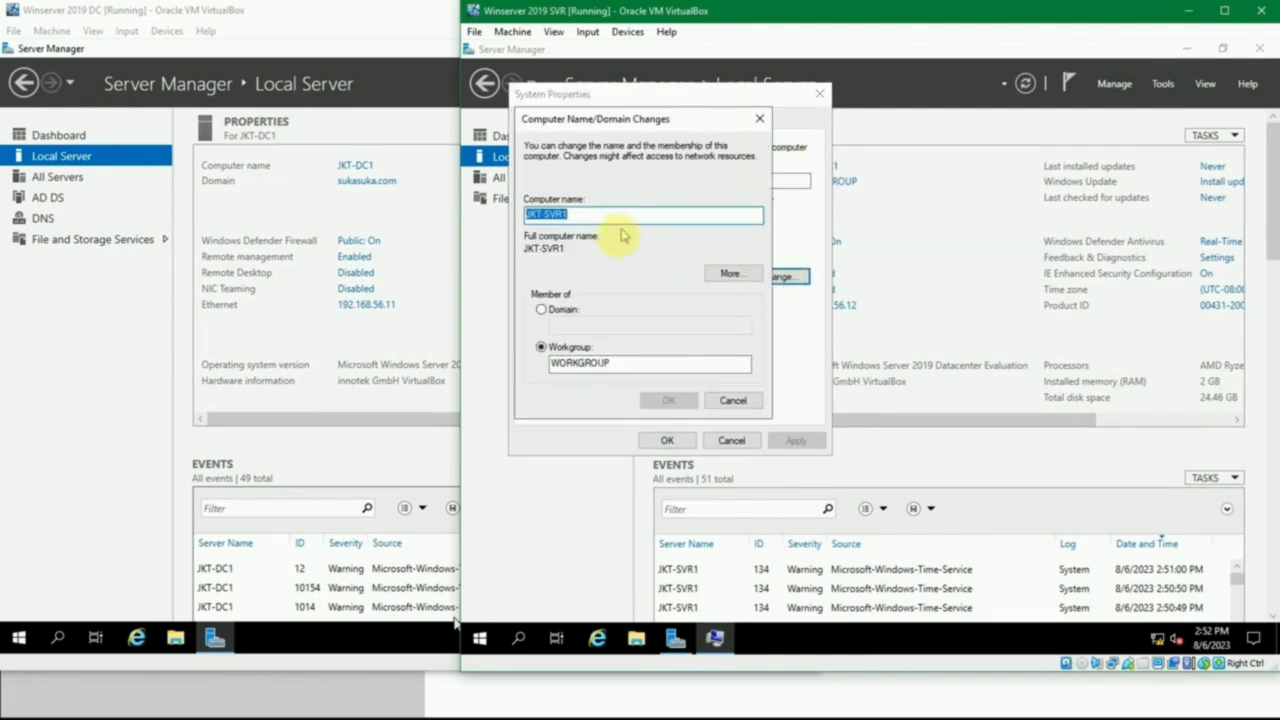
{"action": "left_click", "coordinate": [559, 314]}
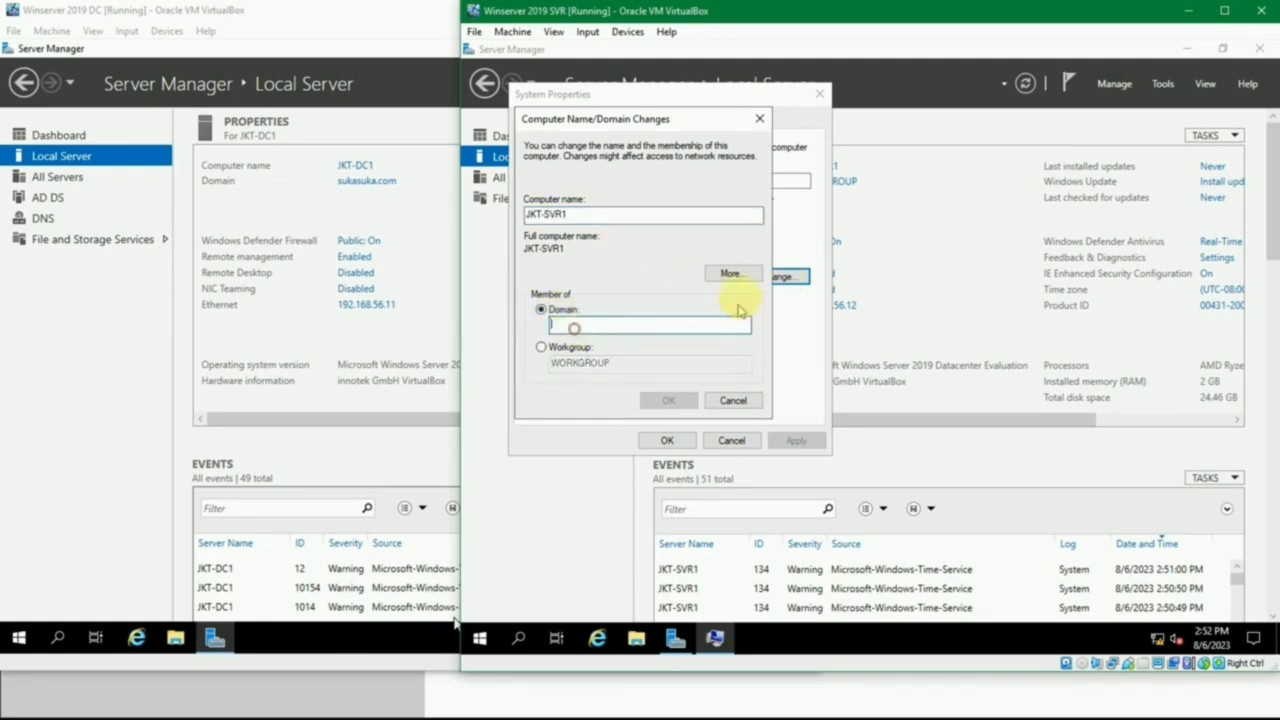
{"action": "type", "text": "sukasuka.com"}
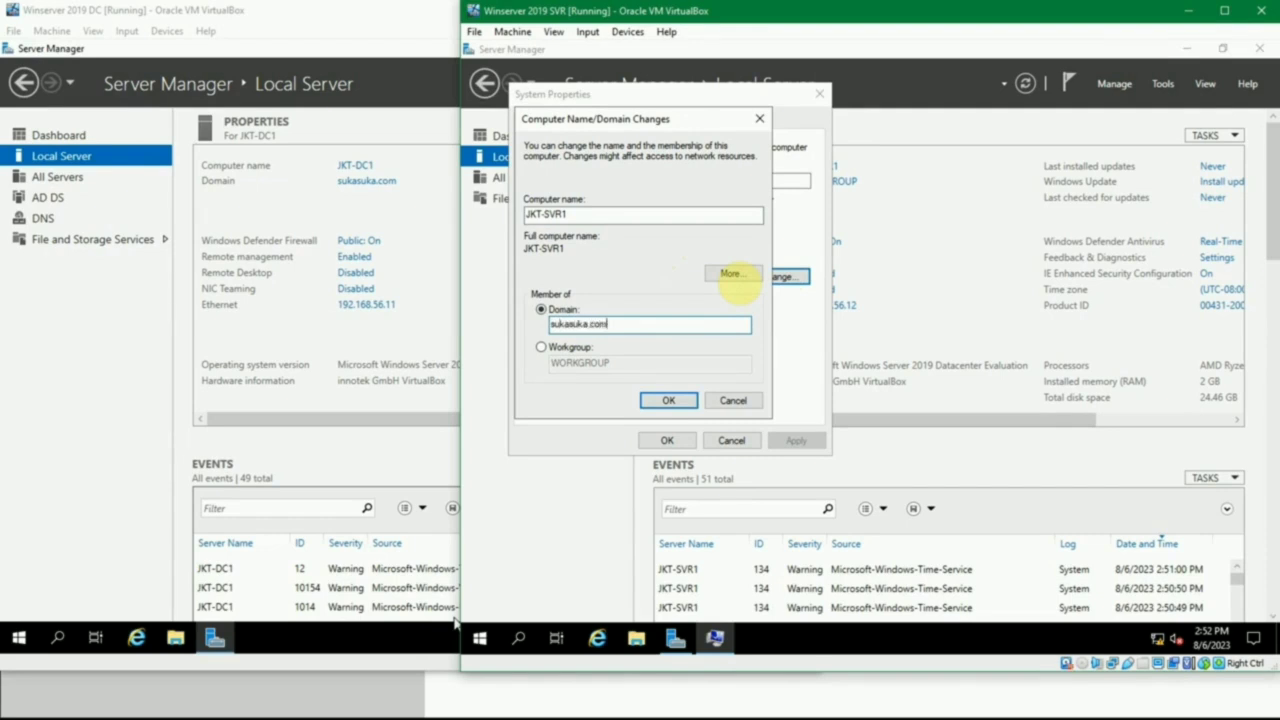
{"action": "left_click", "coordinate": [667, 400]}
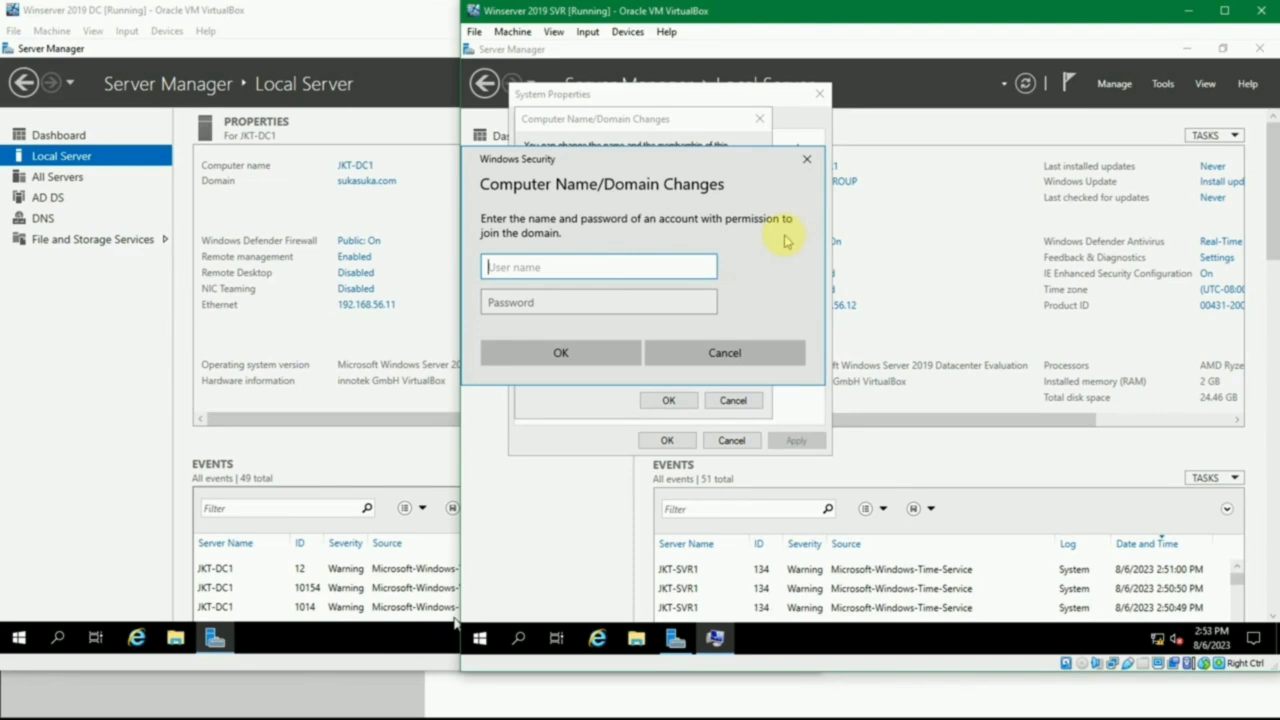
- Authorize the domain join as sukasuka\administrator, entering the domain controller account password looked up in passes.txt
{"action": "type", "text": "su"}
{"action": "type", "text": "kasuka\\administrator"}
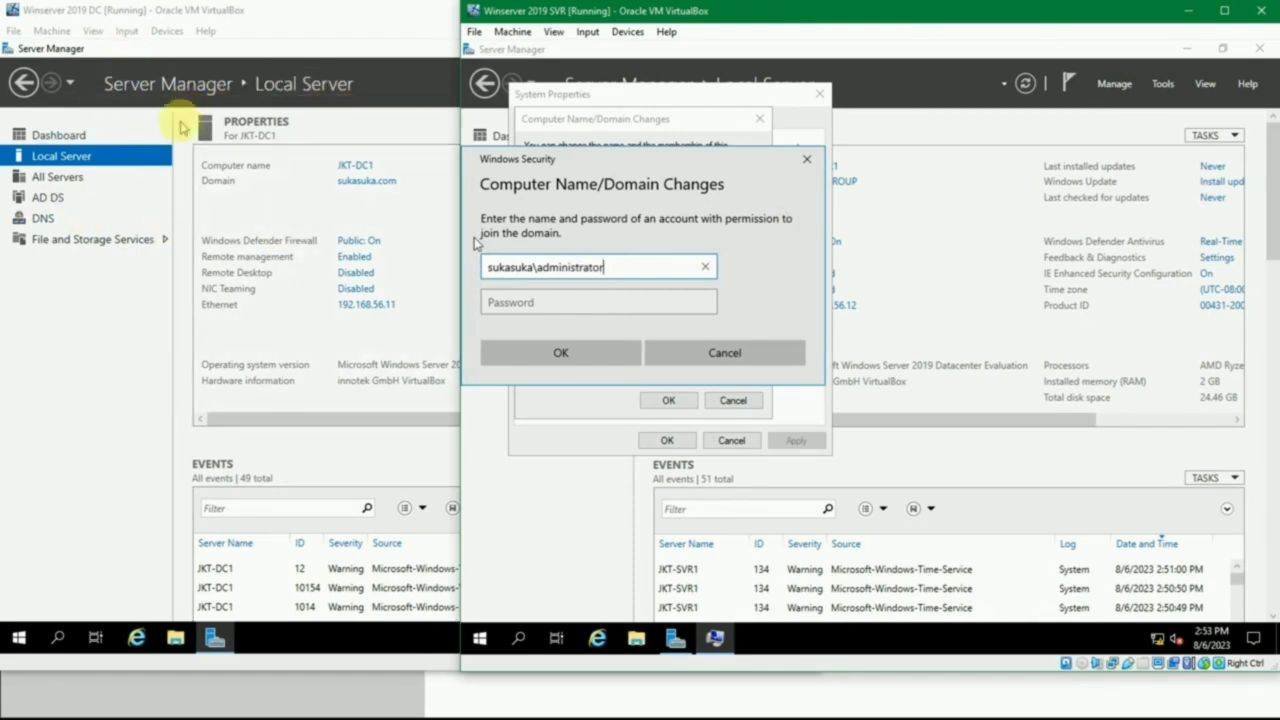
{"action": "left_click", "coordinate": [510, 302]}
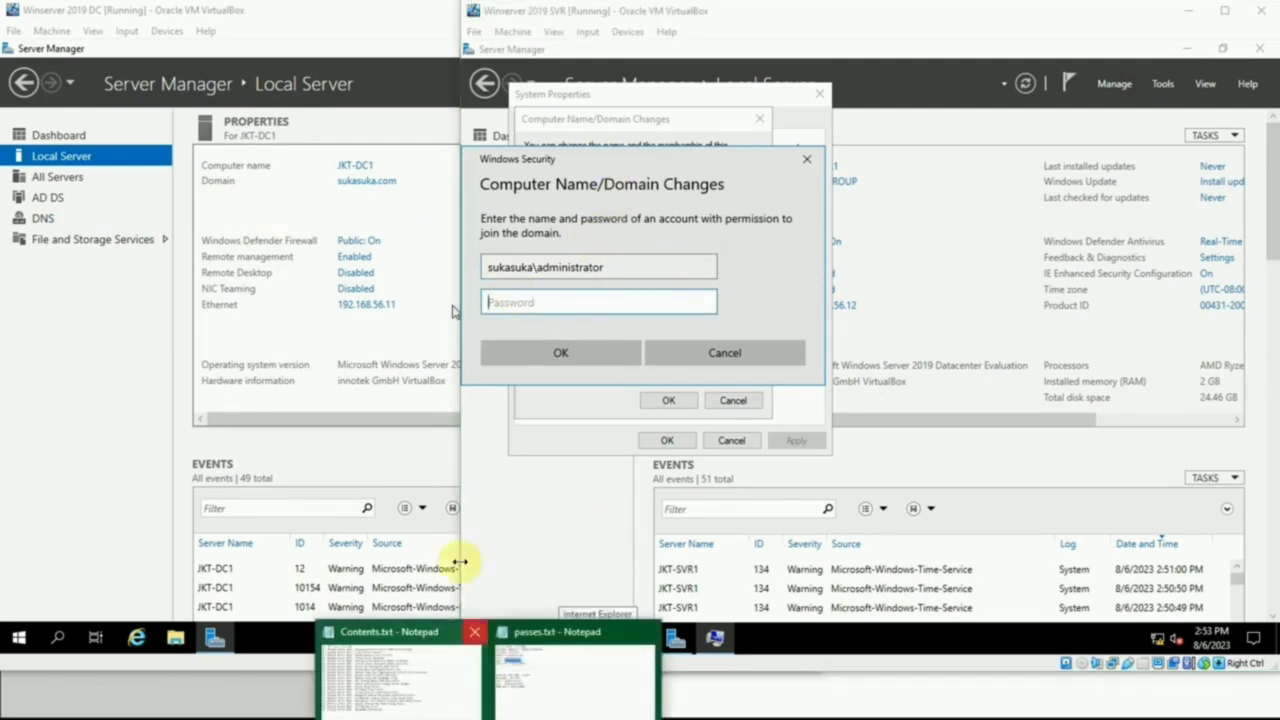
{"action": "left_click", "coordinate": [543, 663]}
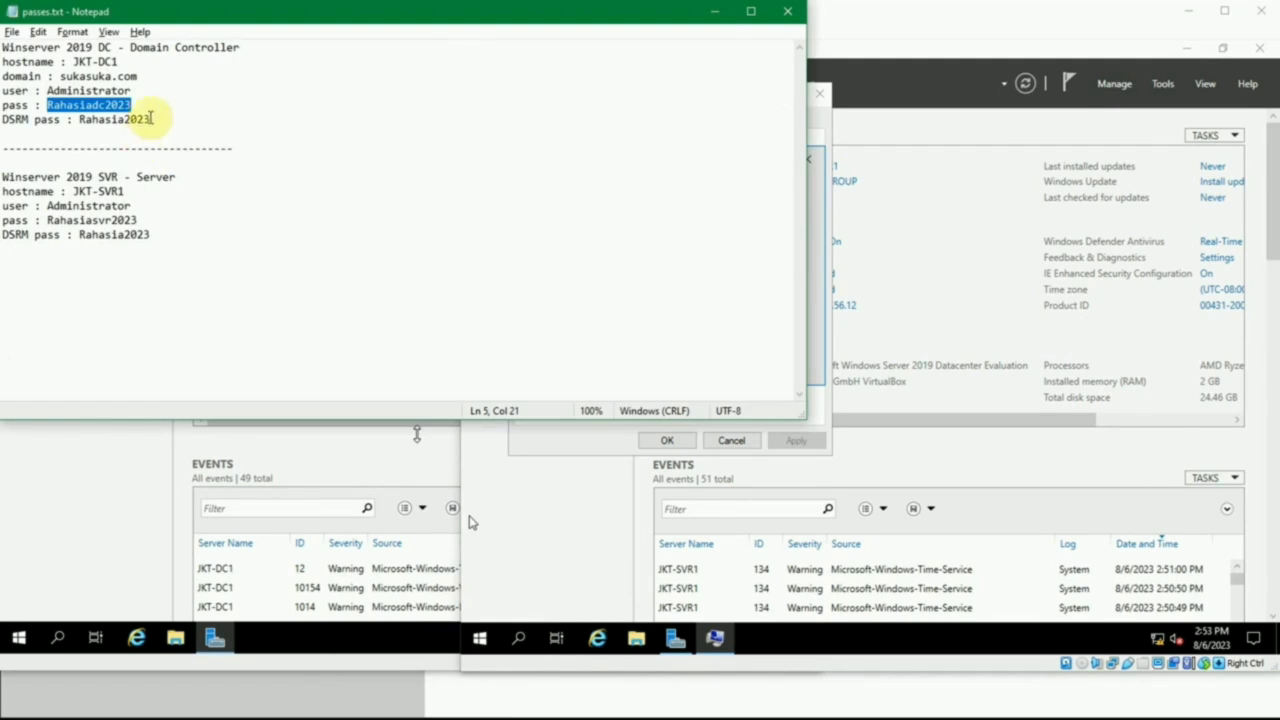
{"action": "left_click", "coordinate": [714, 22]}
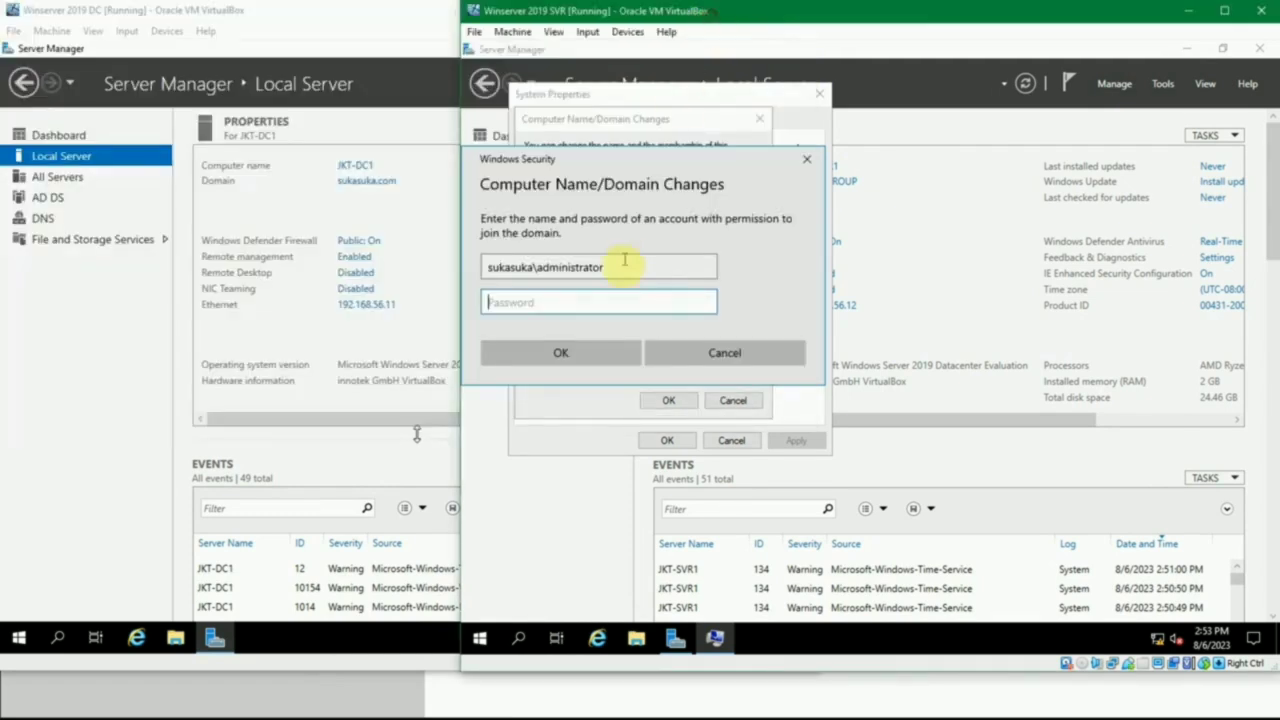
{"action": "type", "text": "R"}
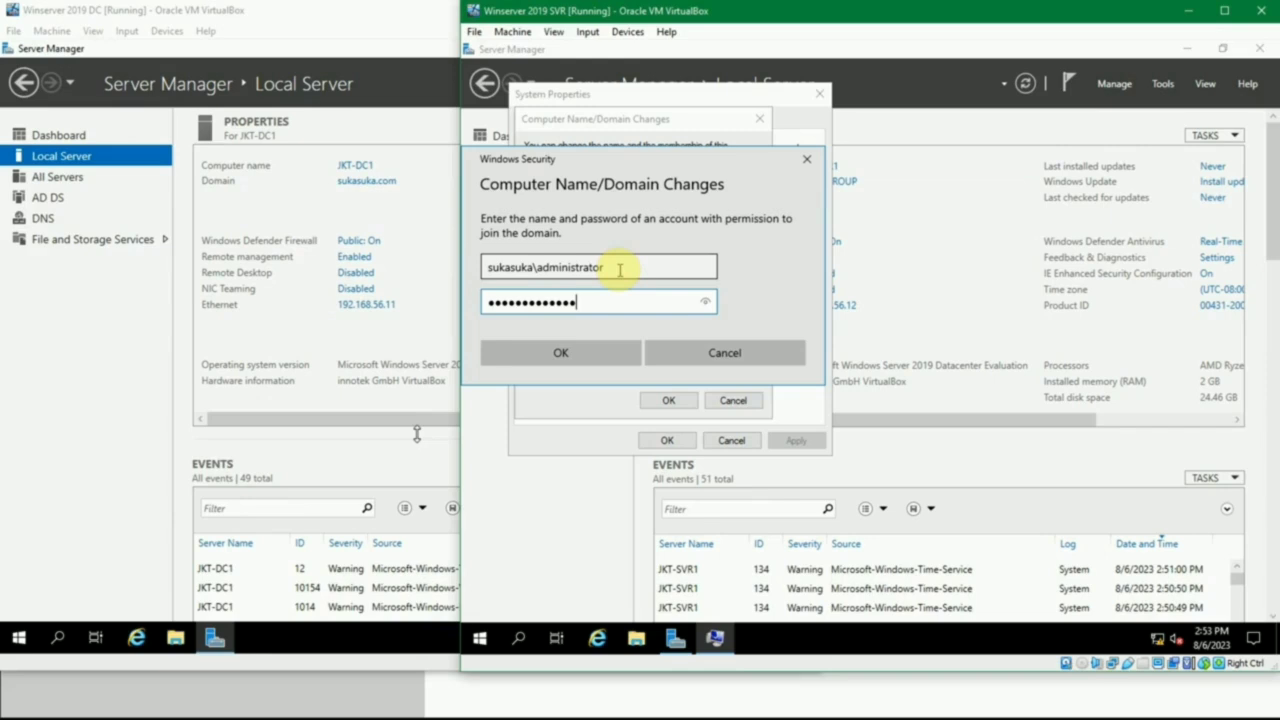
{"action": "left_click", "coordinate": [572, 355]}
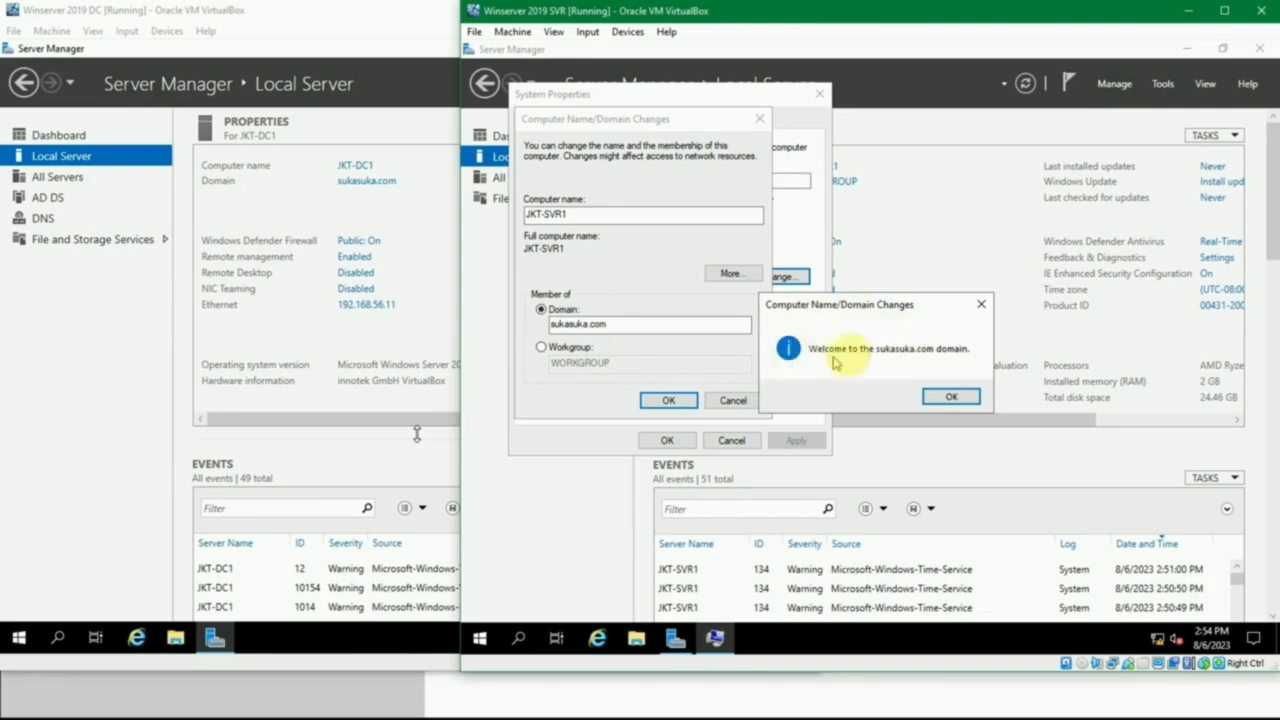
- Acknowledge the domain join messages, close System Properties and restart the server immediately
{"action": "left_click", "coordinate": [952, 395]}
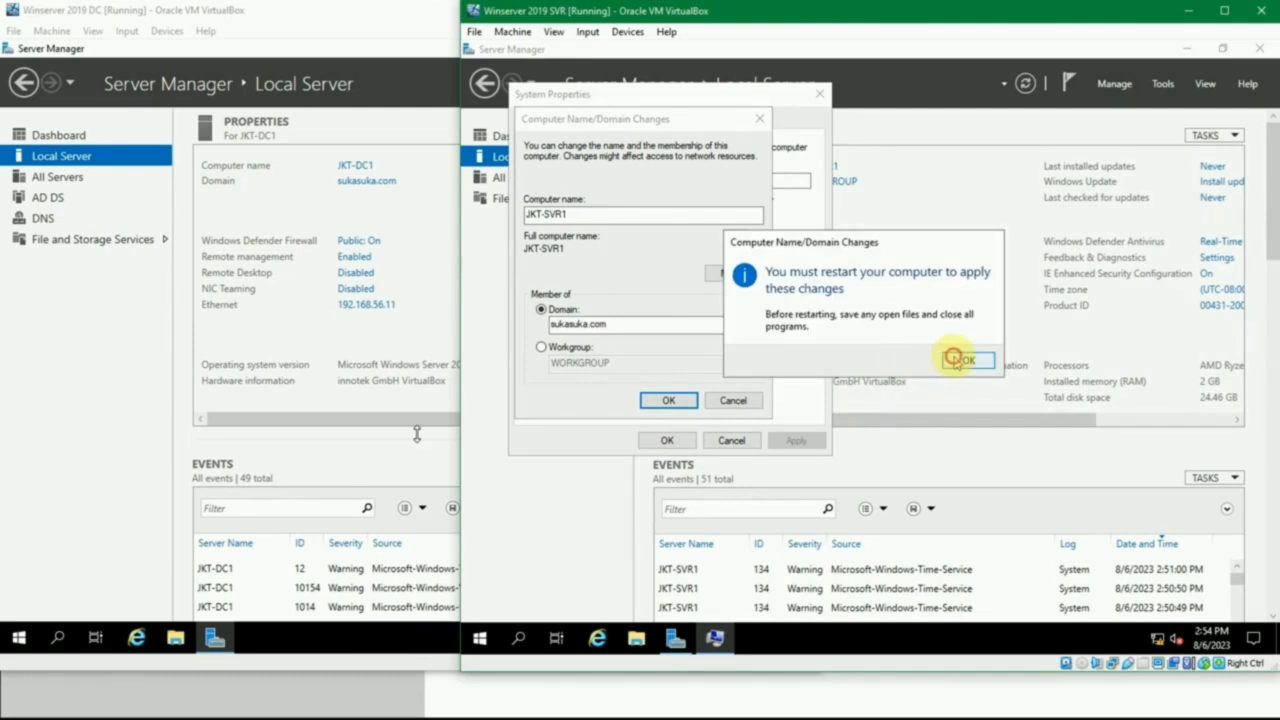
{"action": "left_click", "coordinate": [955, 360]}
{"action": "left_click", "coordinate": [666, 436]}
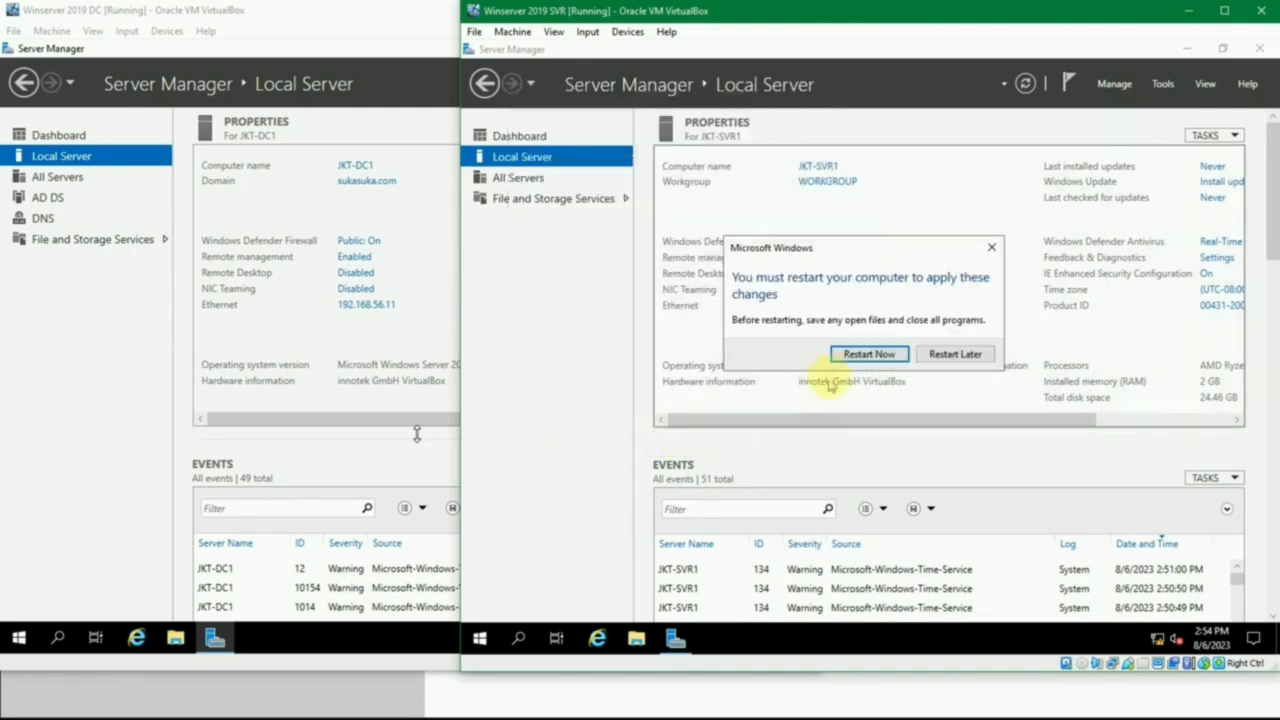
{"action": "left_click", "coordinate": [858, 356]}
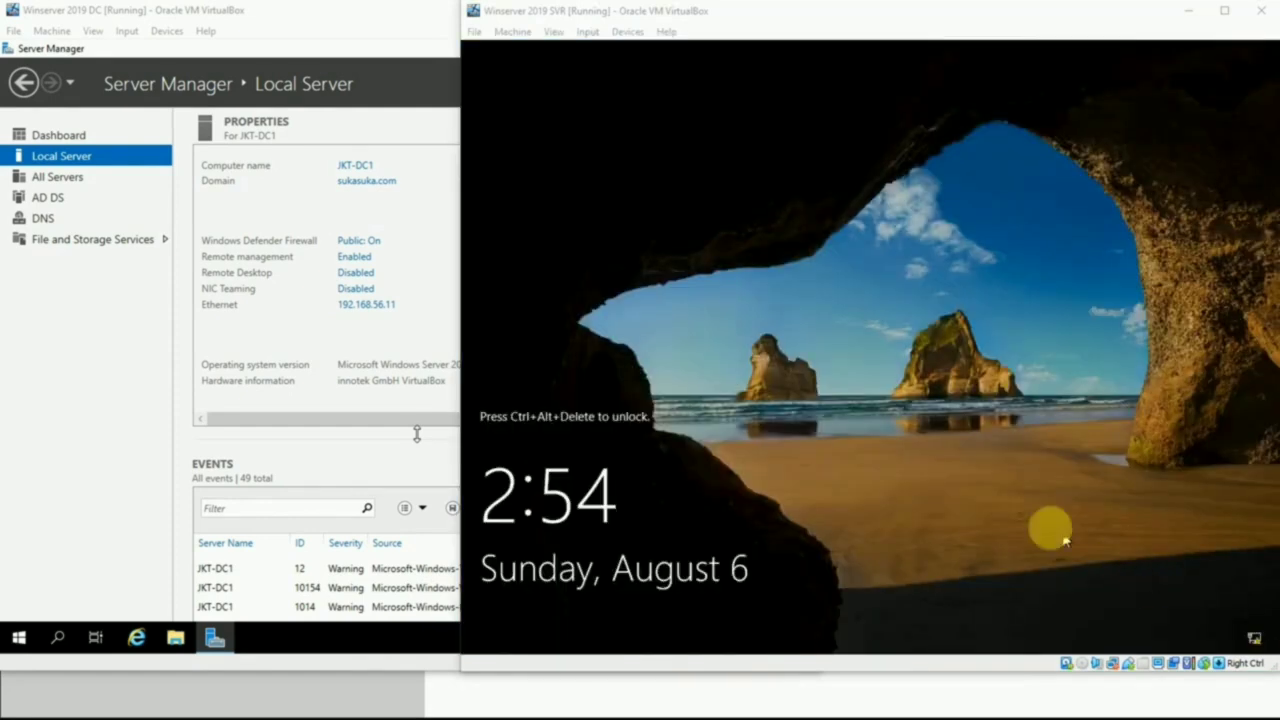
- Unlock the restarted Winserver 2019 SVR machine and sign in as the local Administrator with the account password
{"action": "left_click", "coordinate": [968, 486]}
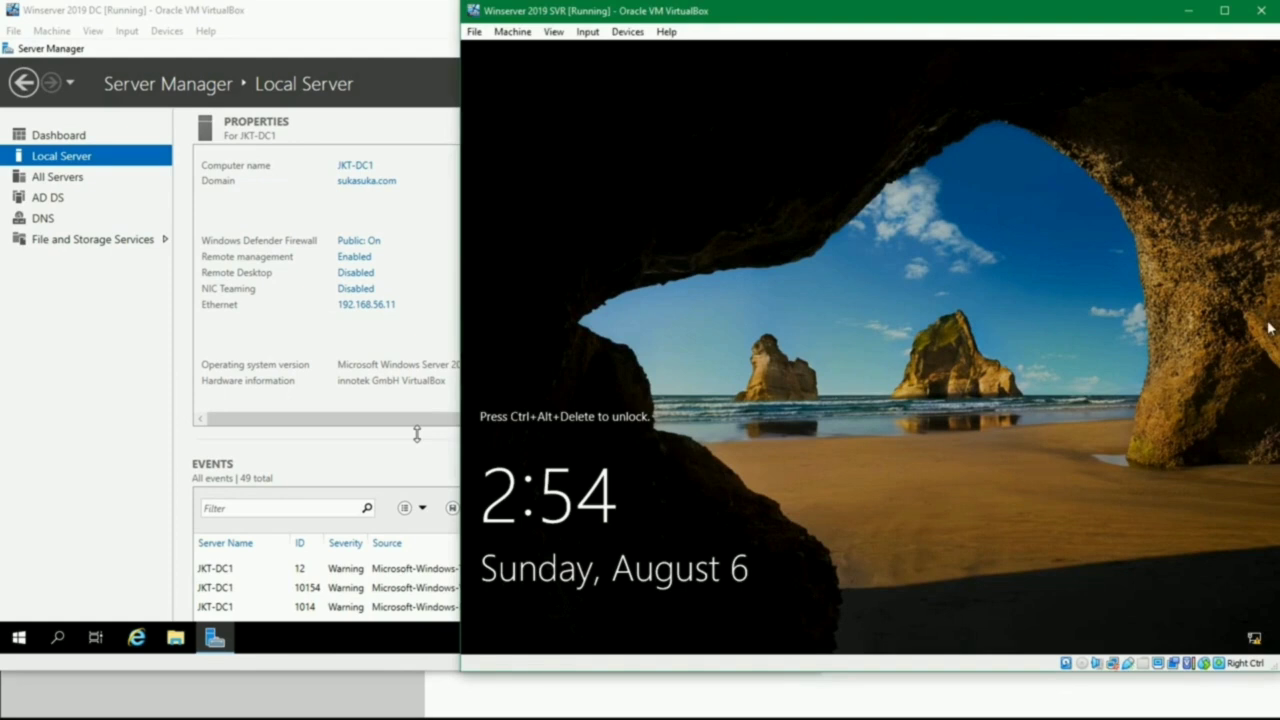
{"action": "key", "text": "ctrl+Delete"}
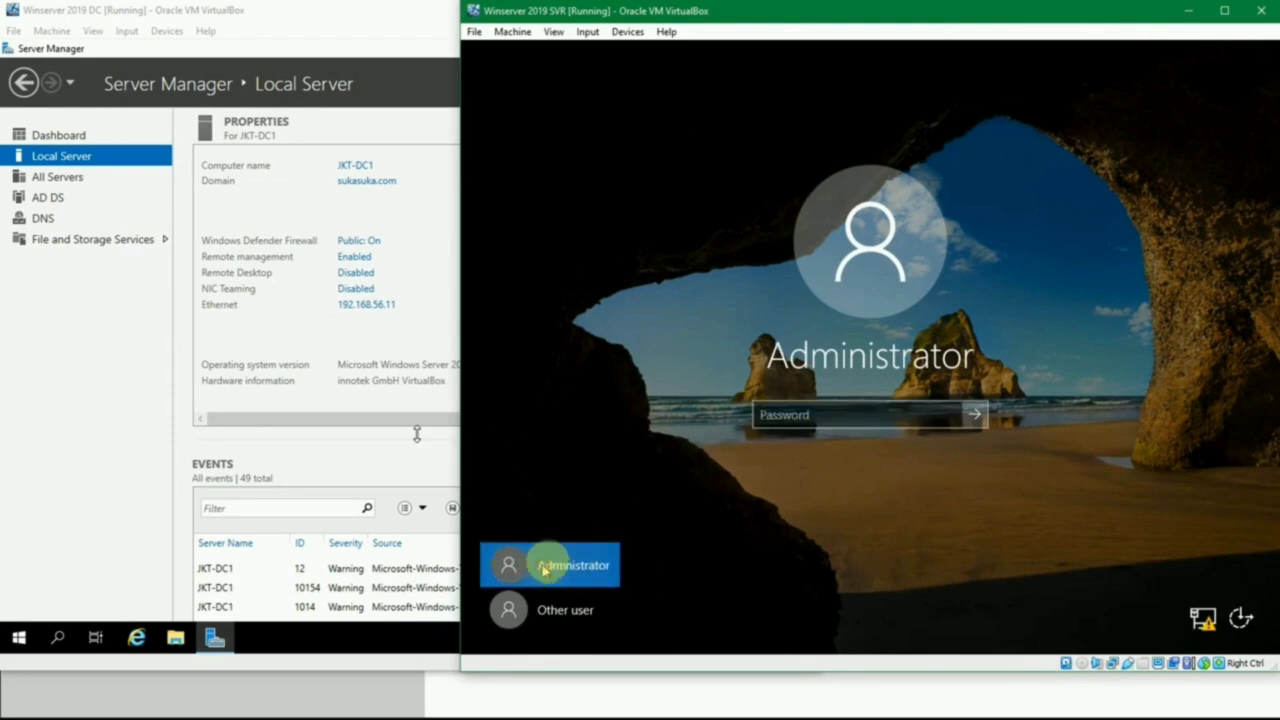
{"action": "left_click", "coordinate": [766, 419]}
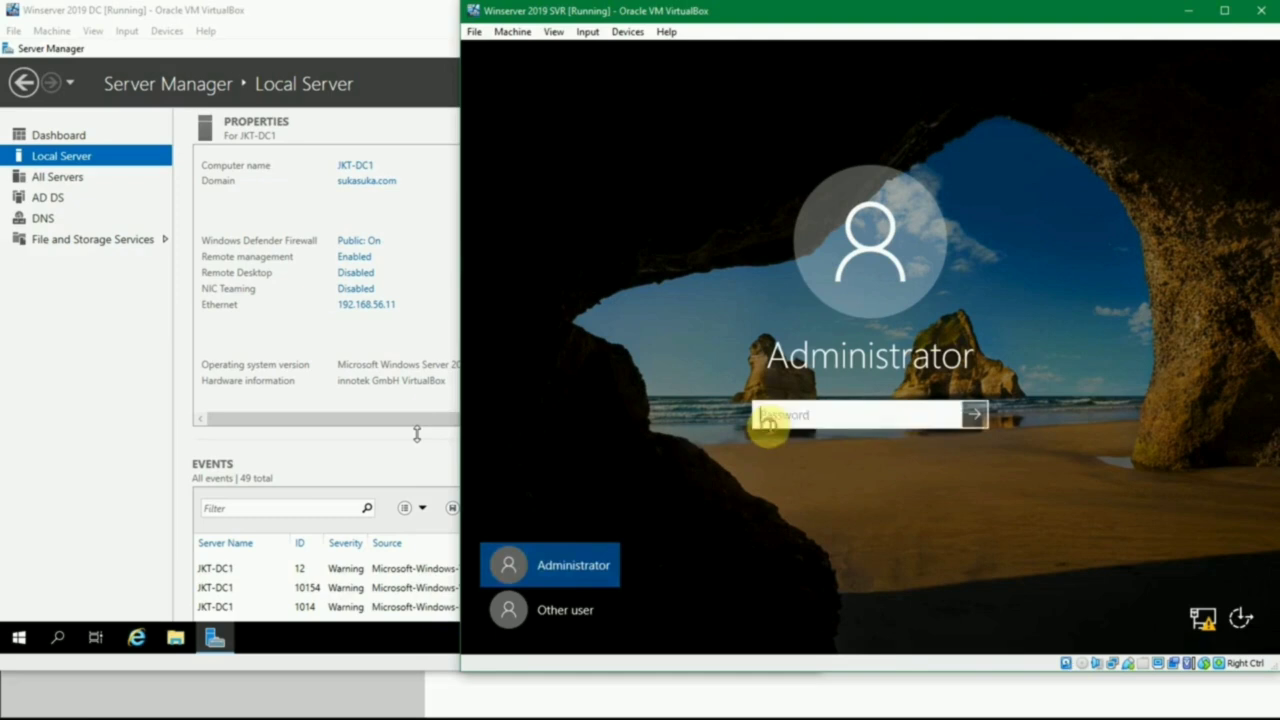
{"action": "type", "text": "••"}
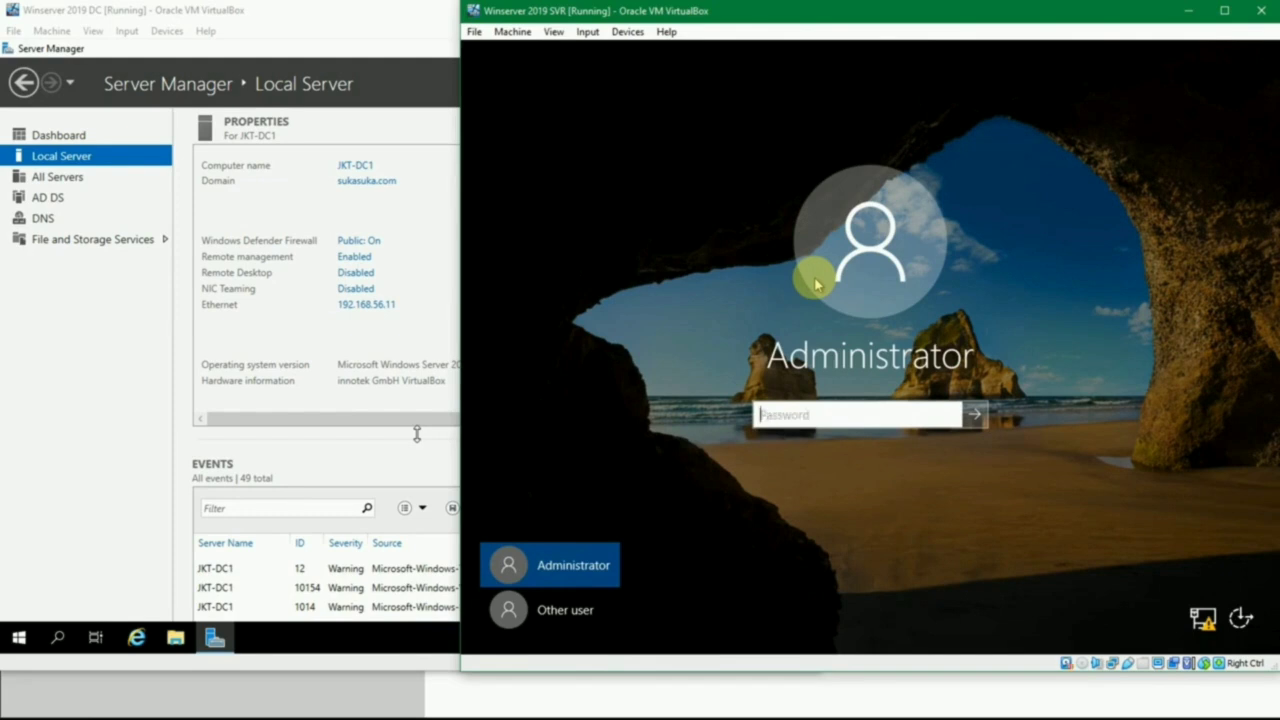
{"action": "type", "text": "P@"}
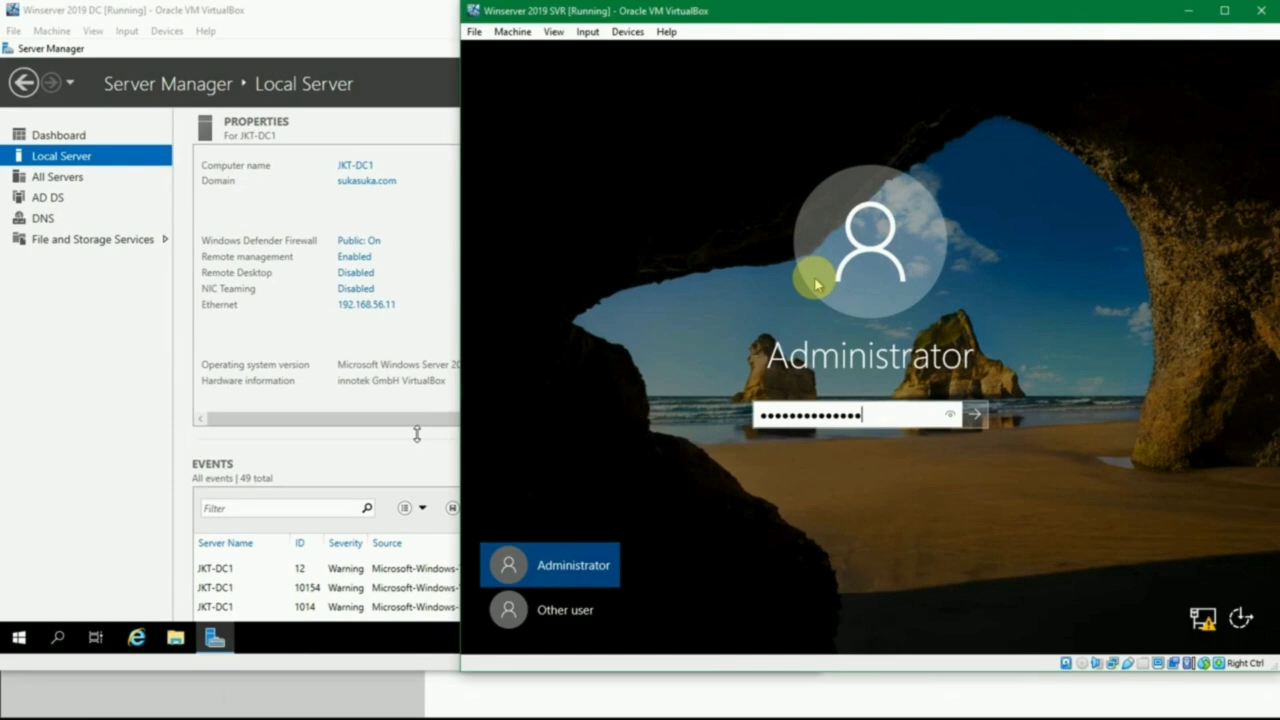
{"action": "key", "text": "Return"}
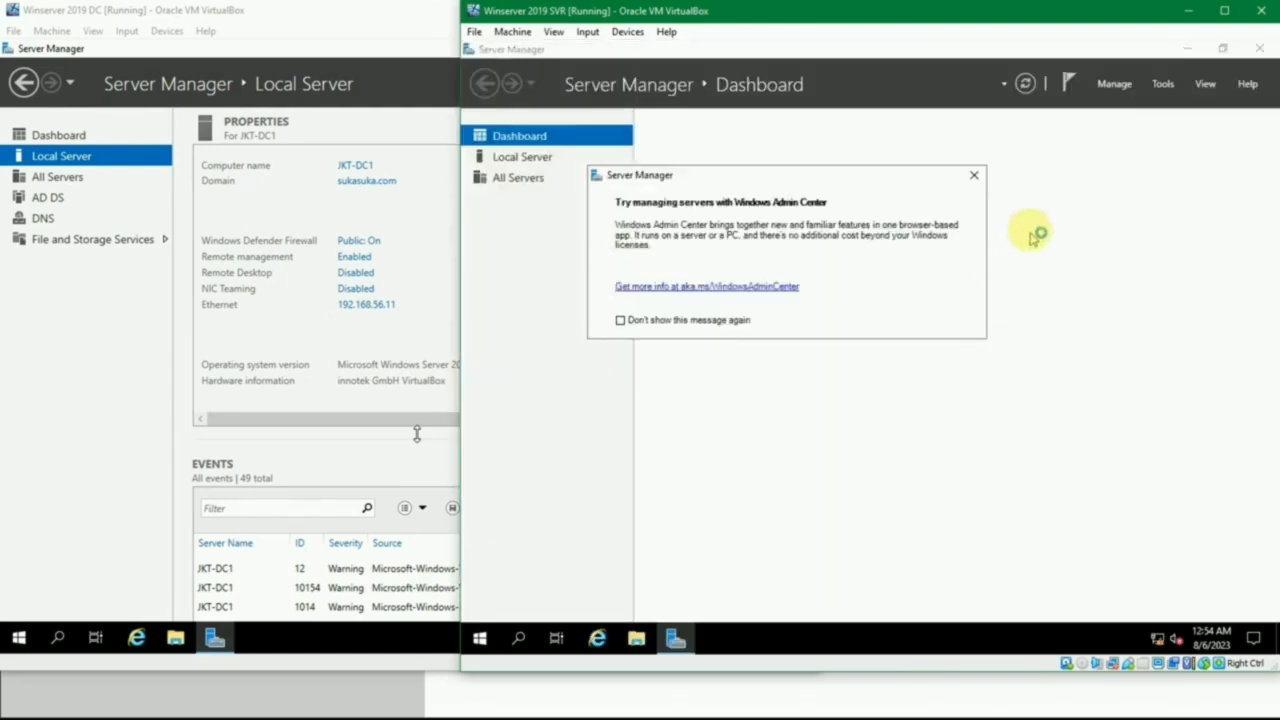
- Dismiss the Windows Admin Center message and sign out of the local Administrator account
{"action": "left_click", "coordinate": [973, 175]}
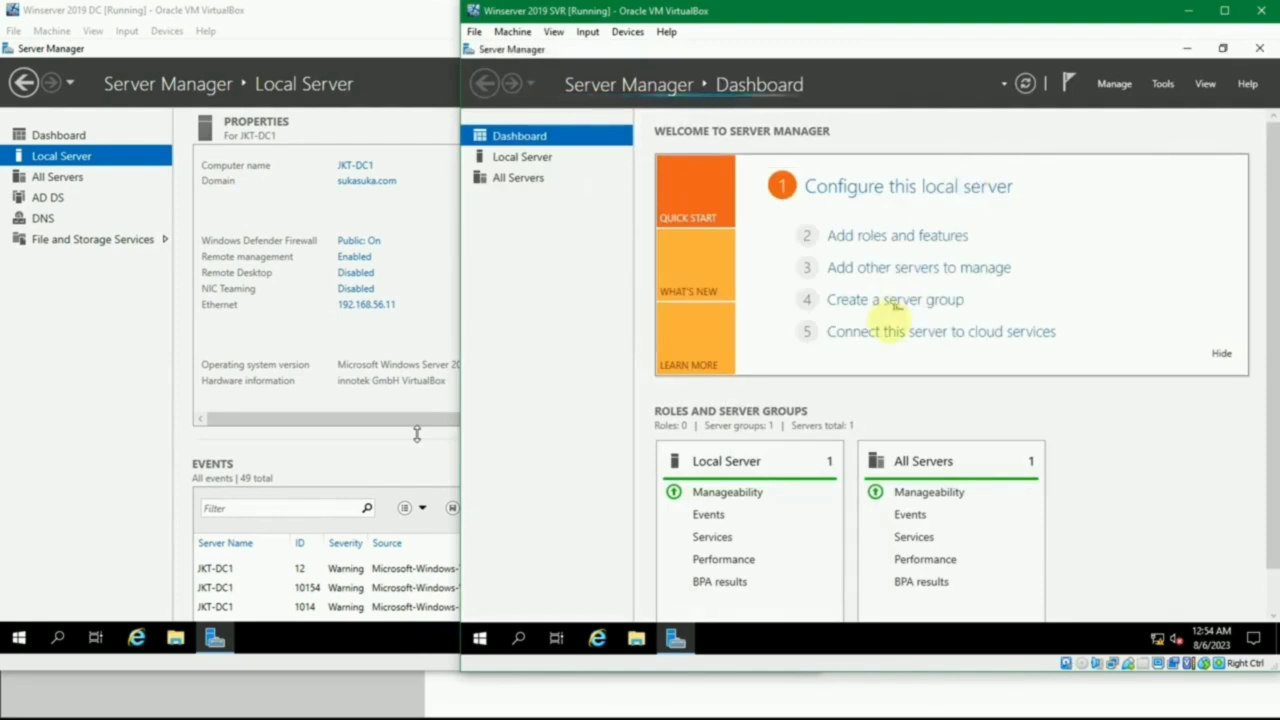
{"action": "left_click", "coordinate": [484, 639]}
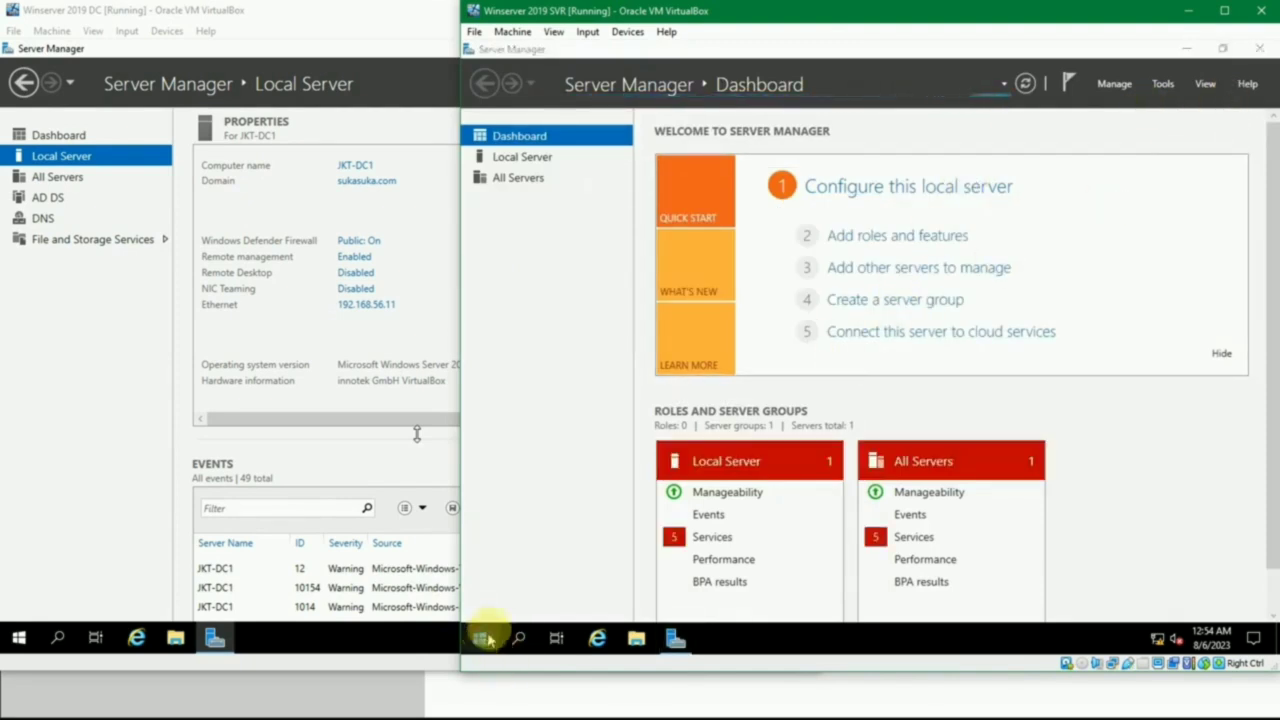
{"action": "right_click", "coordinate": [484, 639]}
{"action": "mouse_move", "coordinate": [530, 588]}
{"action": "left_click", "coordinate": [740, 547]}
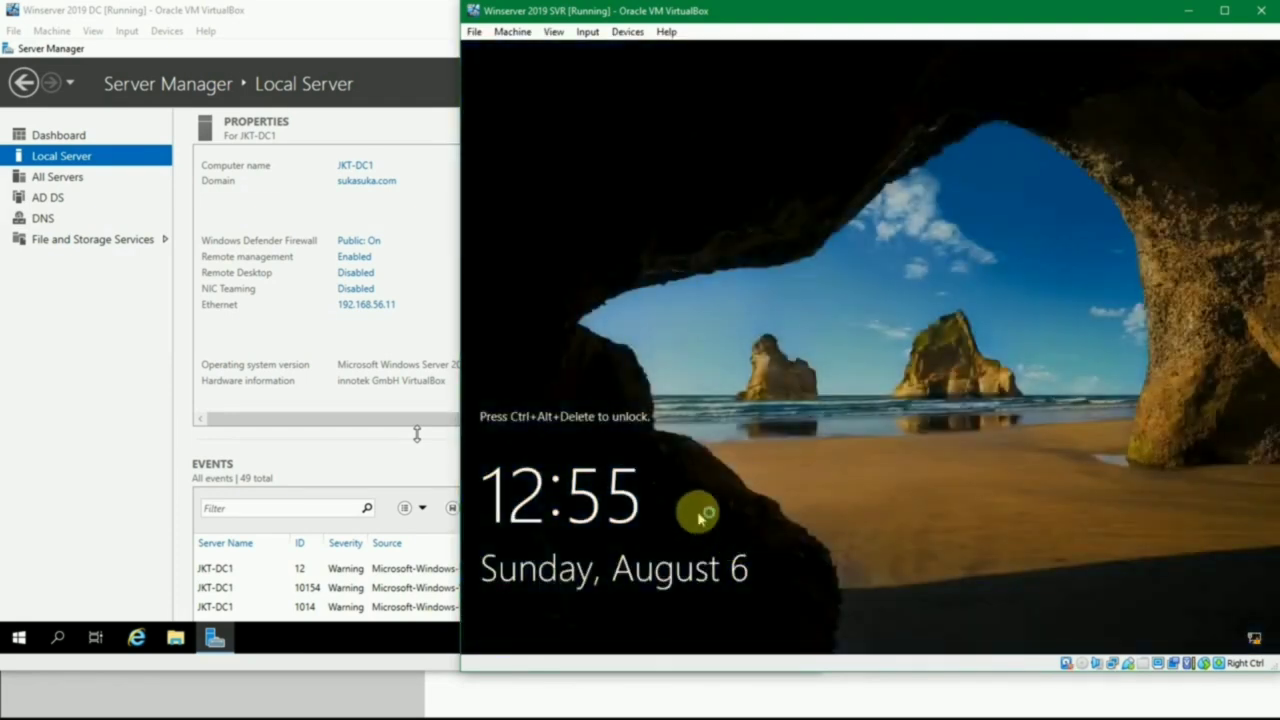
- Unlock the sign-in screen, choose Other user and enter Administrator as the user name
{"action": "key", "text": "ctrl+Delete"}
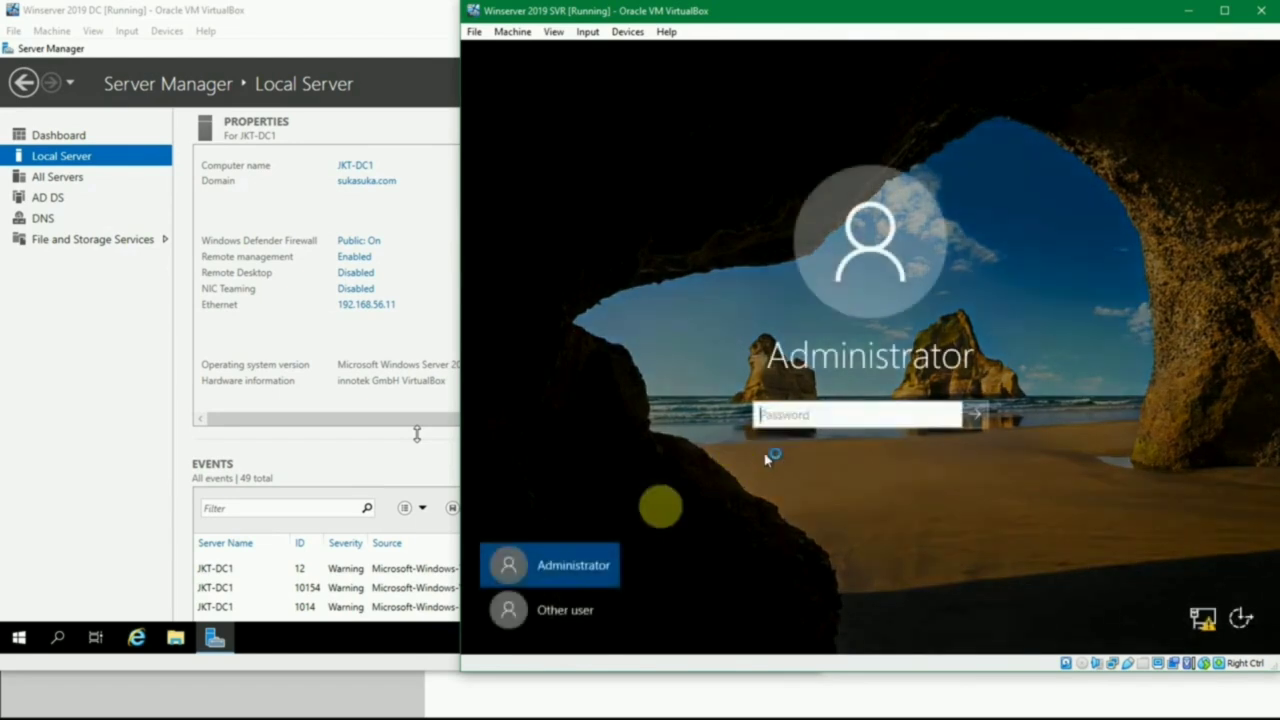
{"action": "left_click", "coordinate": [545, 612]}
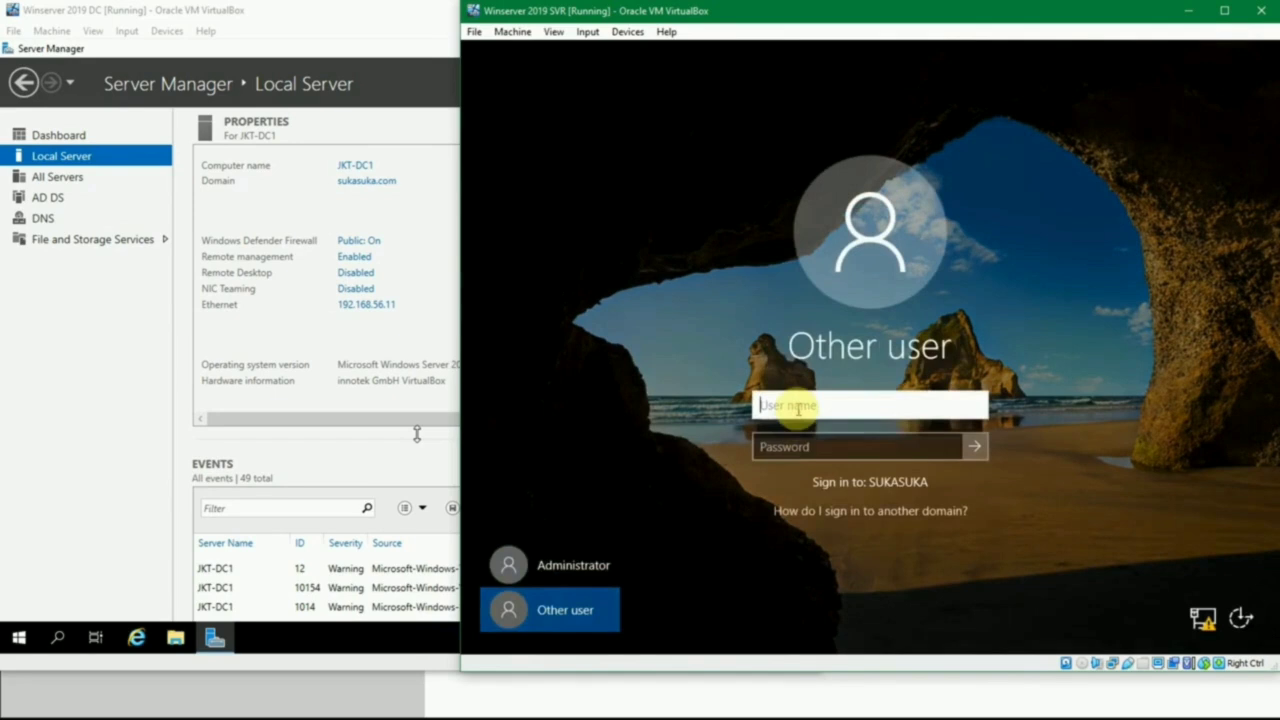
{"action": "left_click", "coordinate": [795, 445]}
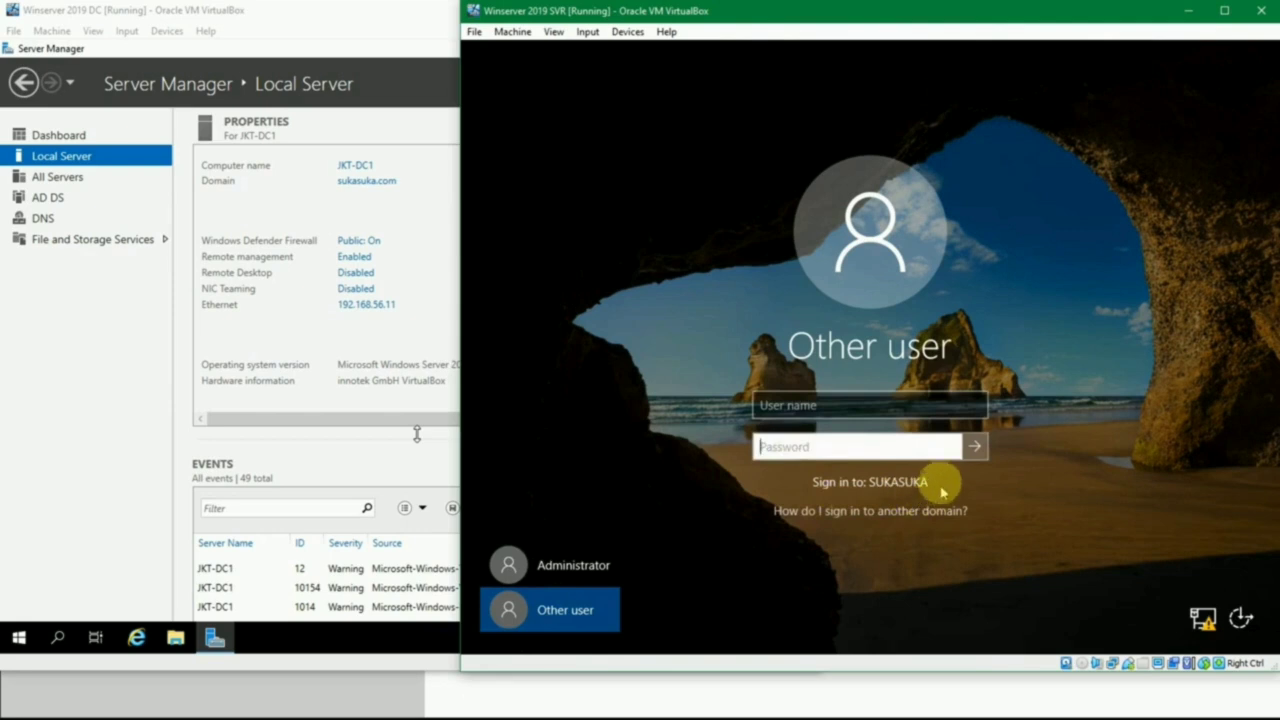
{"action": "left_click", "coordinate": [812, 405]}
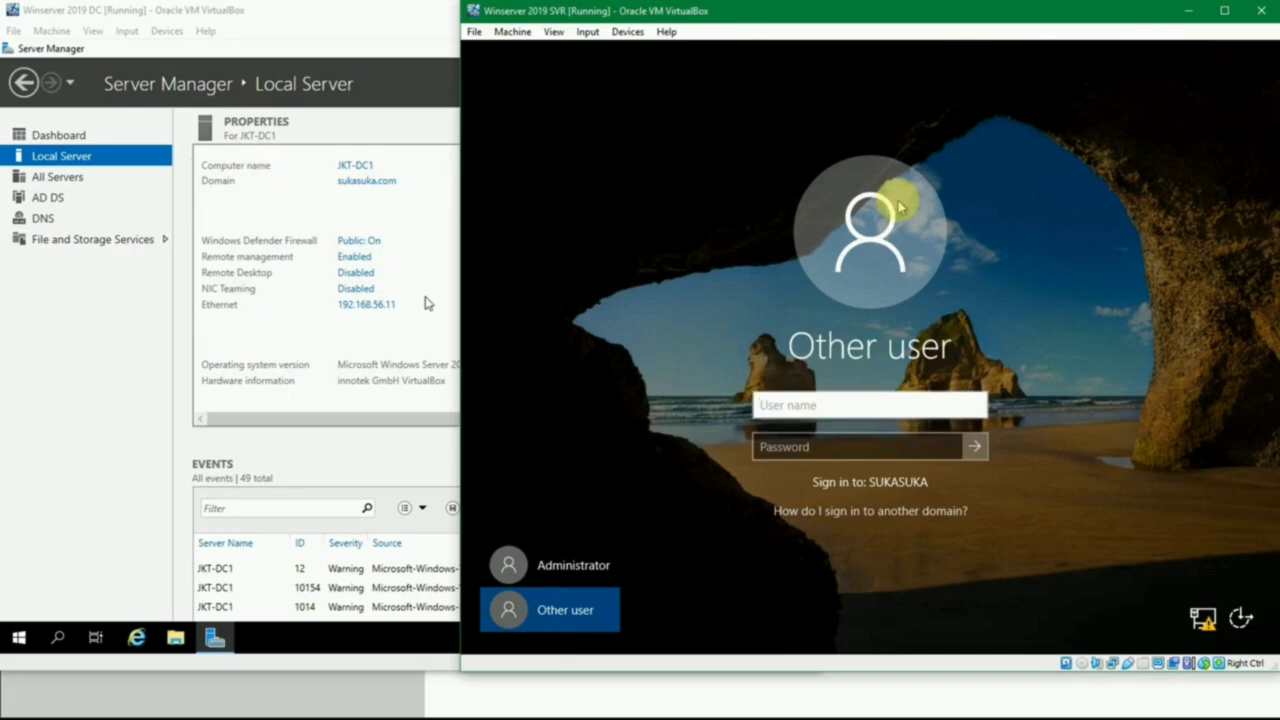
{"action": "type", "text": "or"}
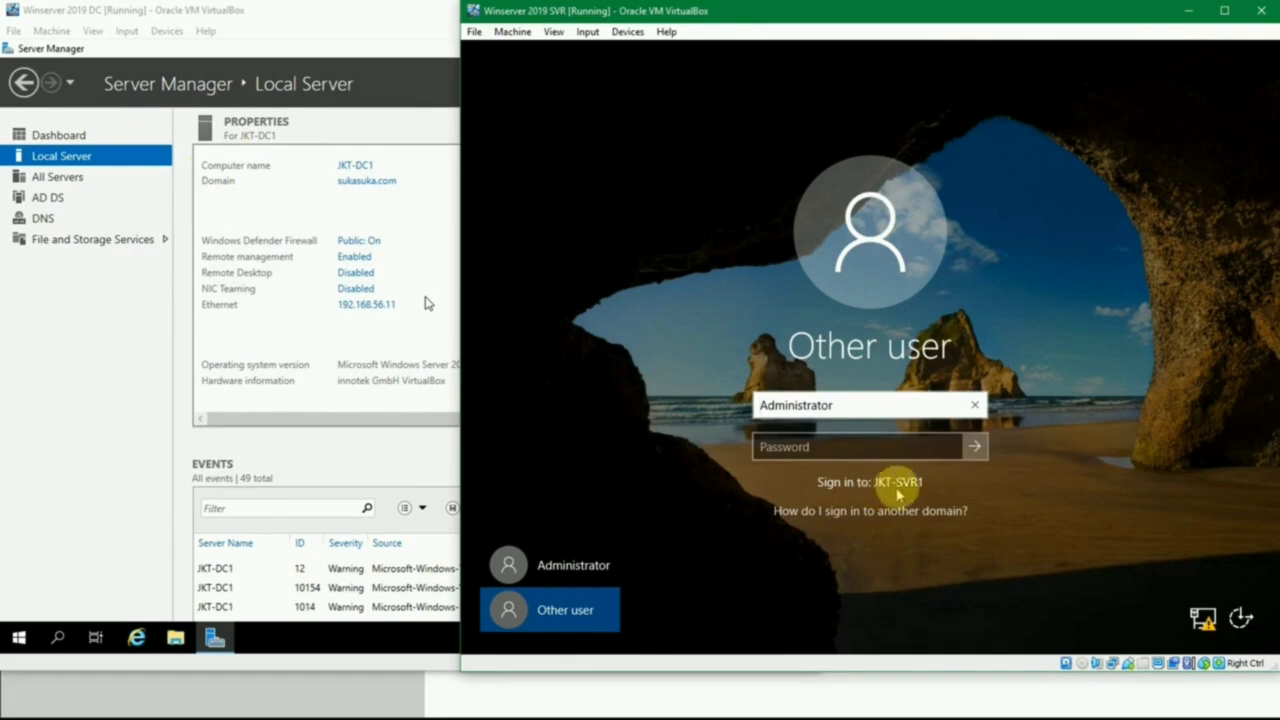
- Prefix the user name with the domain so that it reads SUKASUKA\Administrator
{"action": "left_click", "coordinate": [866, 406]}
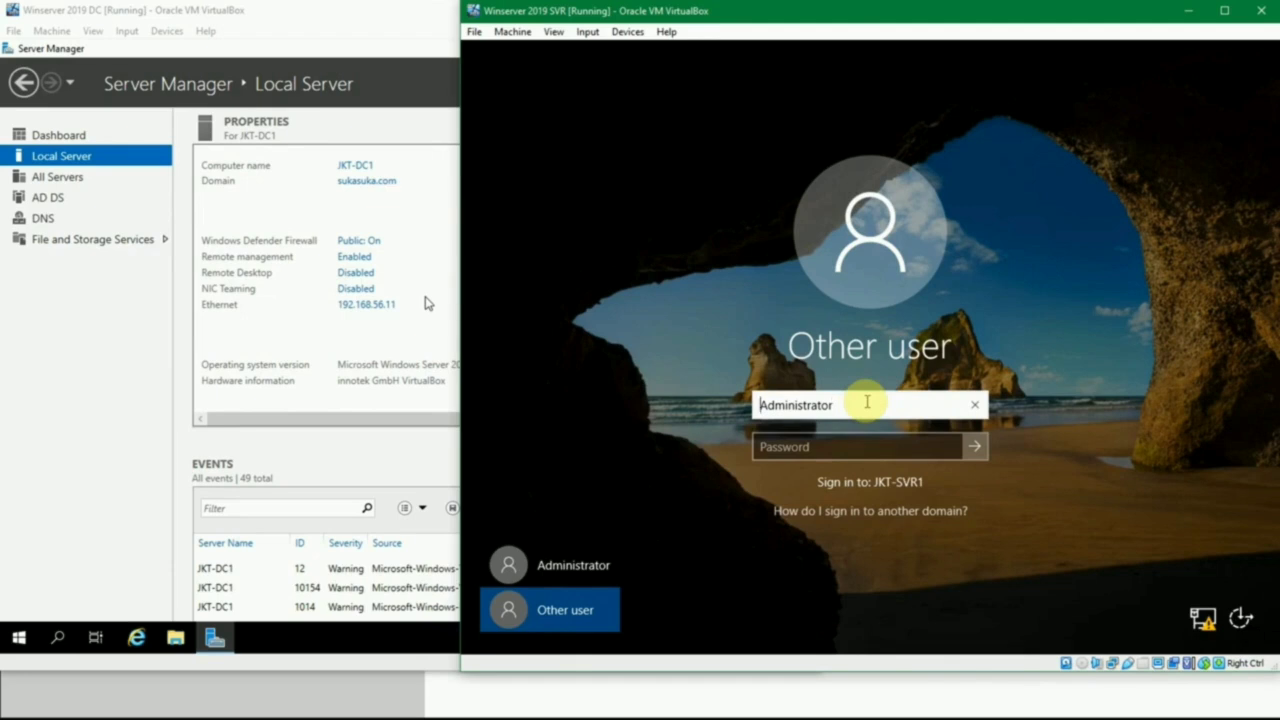
{"action": "type", "text": "sukas"}
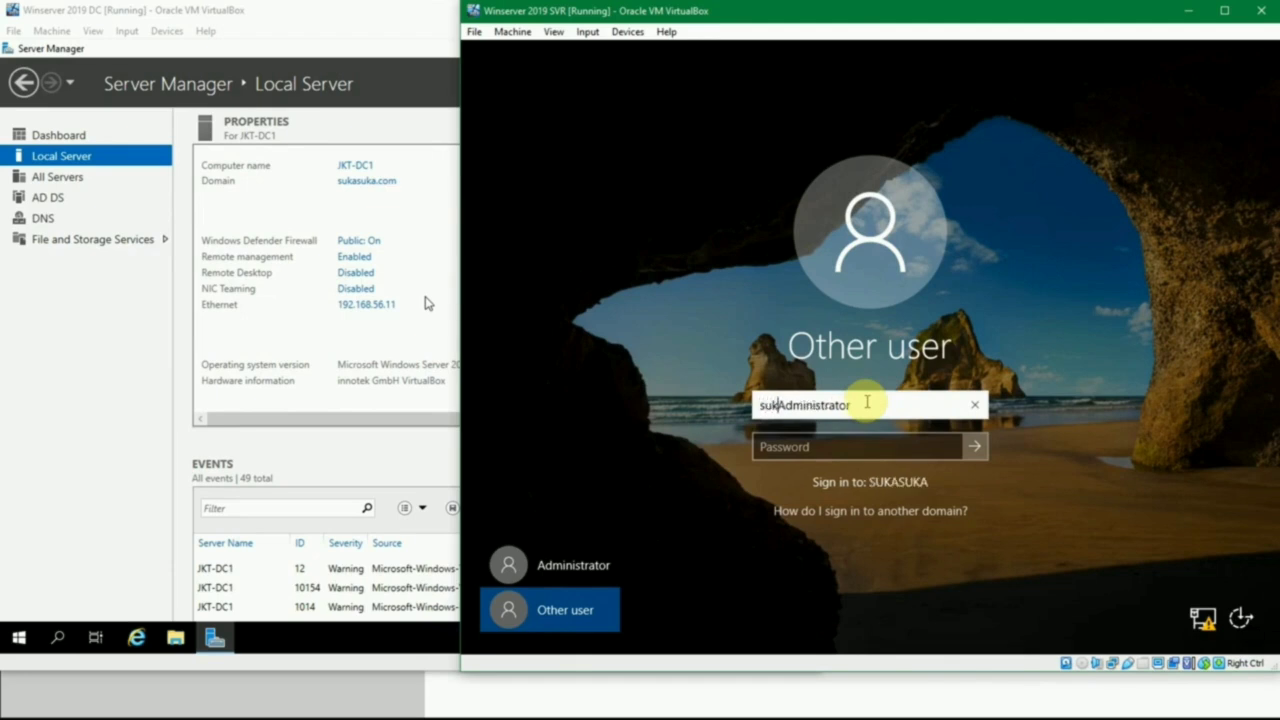
{"action": "type", "text": "ua\\"}
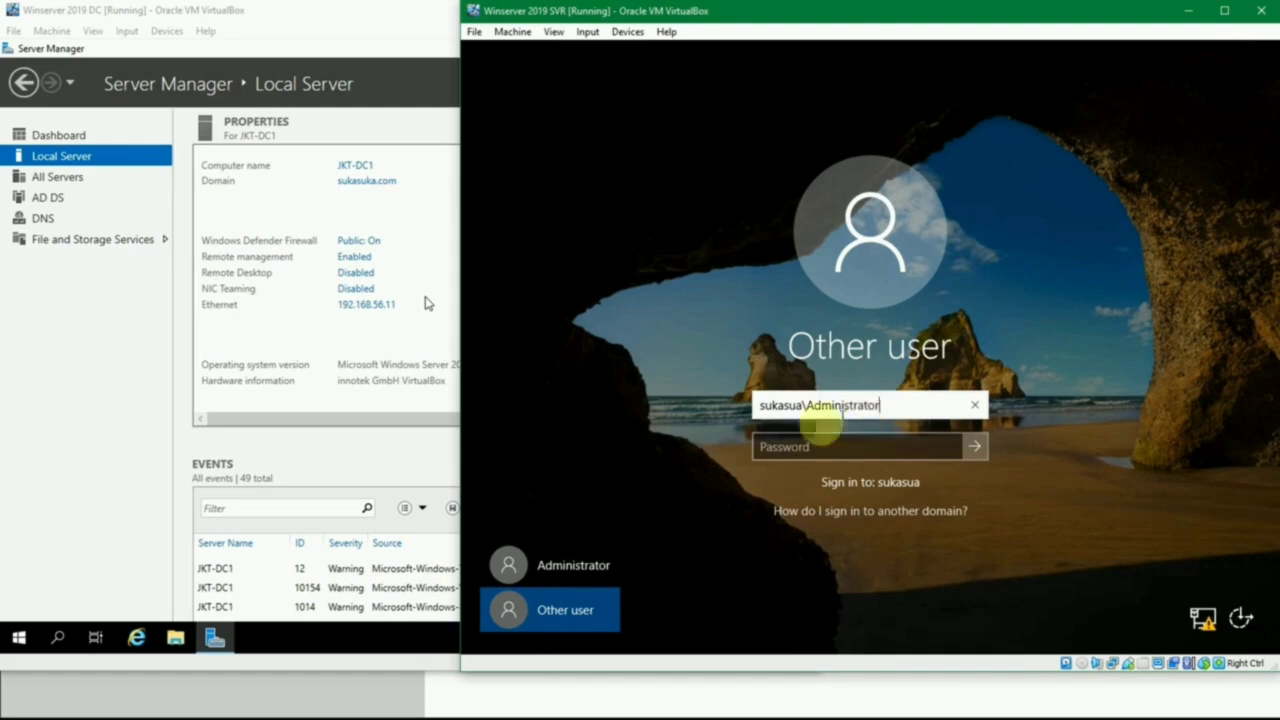
{"action": "left_click", "coordinate": [800, 406]}
{"action": "double_click", "coordinate": [800, 405]}
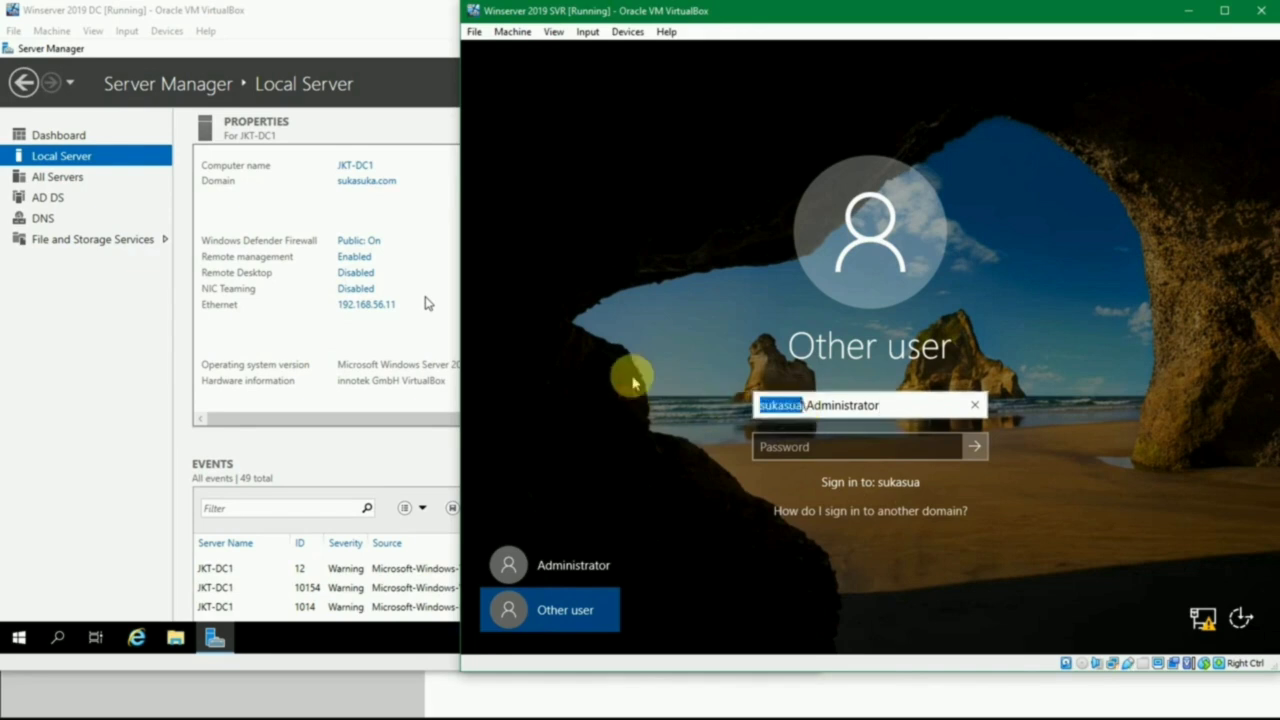
{"action": "key", "text": "BackSpace"}
{"action": "type", "text": "SUA"}
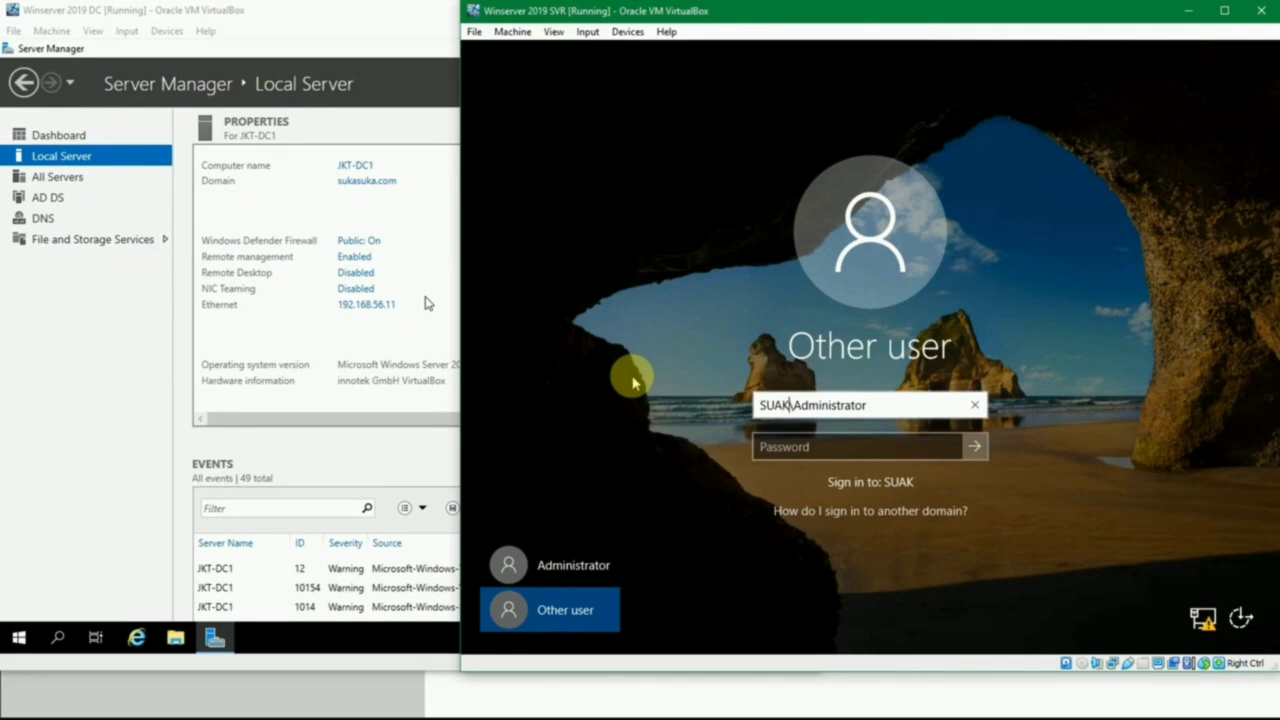
{"action": "key", "text": "BackSpace"}
{"action": "type", "text": "KASUKA"}
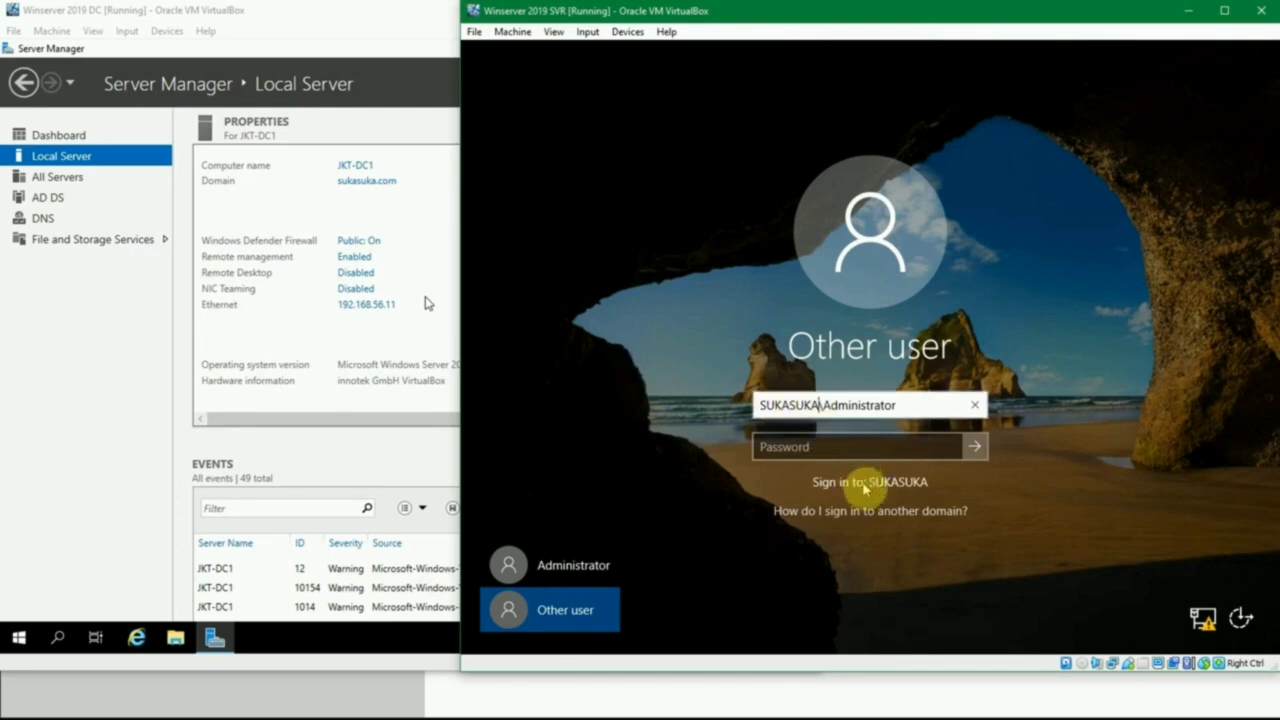
{"action": "left_click", "coordinate": [840, 402]}
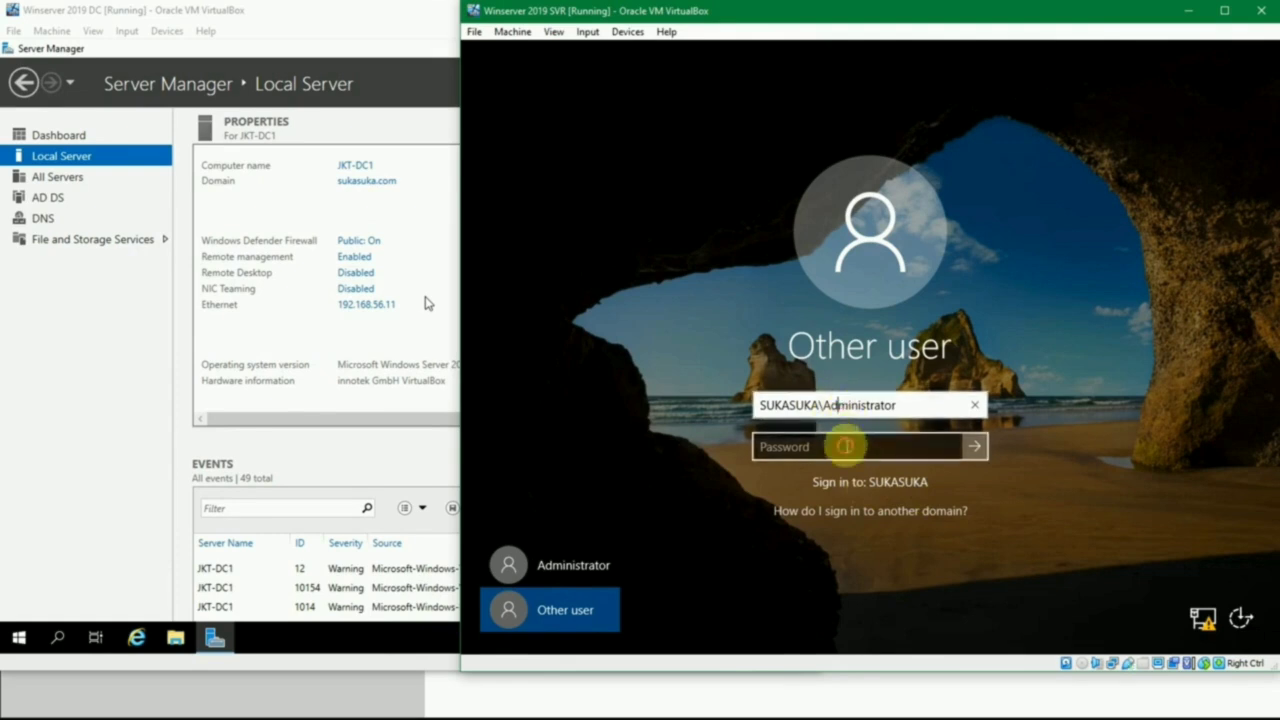
- Look up the domain controller Administrator's password in passes.txt, enter it in the password field and sign in to the SUKASUKA domain
{"action": "left_click", "coordinate": [845, 446]}
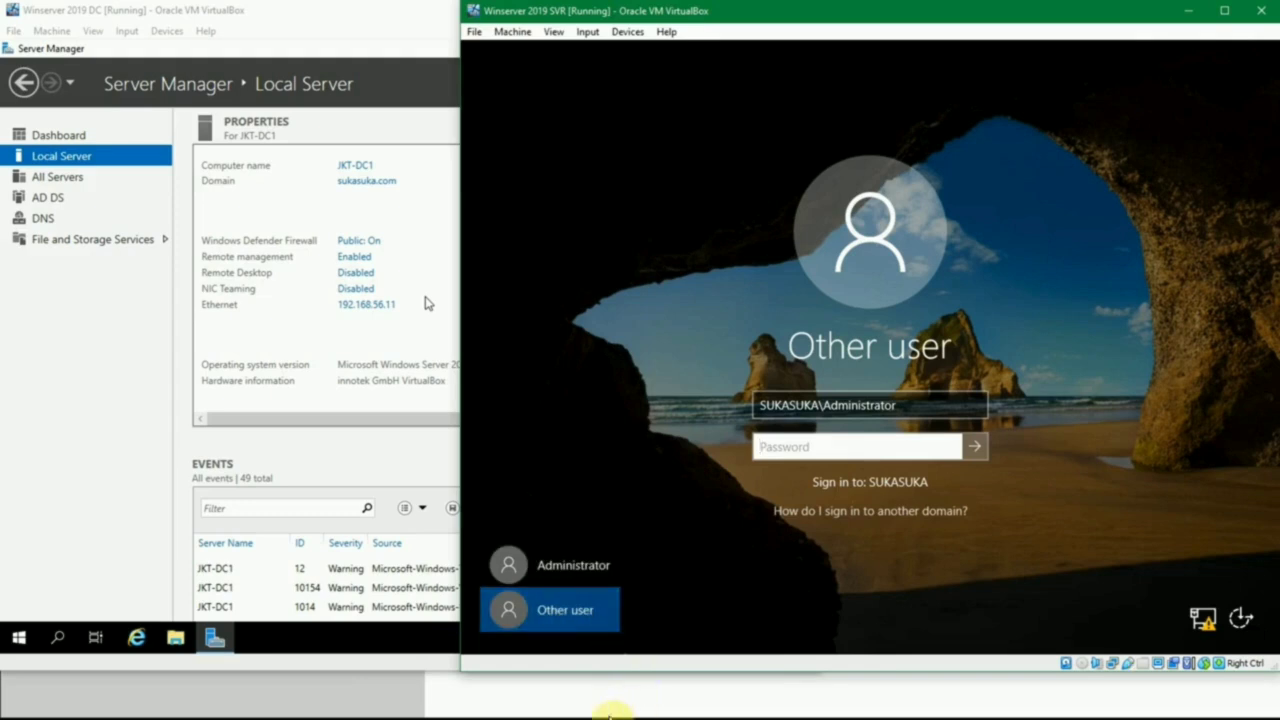
{"action": "left_click", "coordinate": [488, 718]}
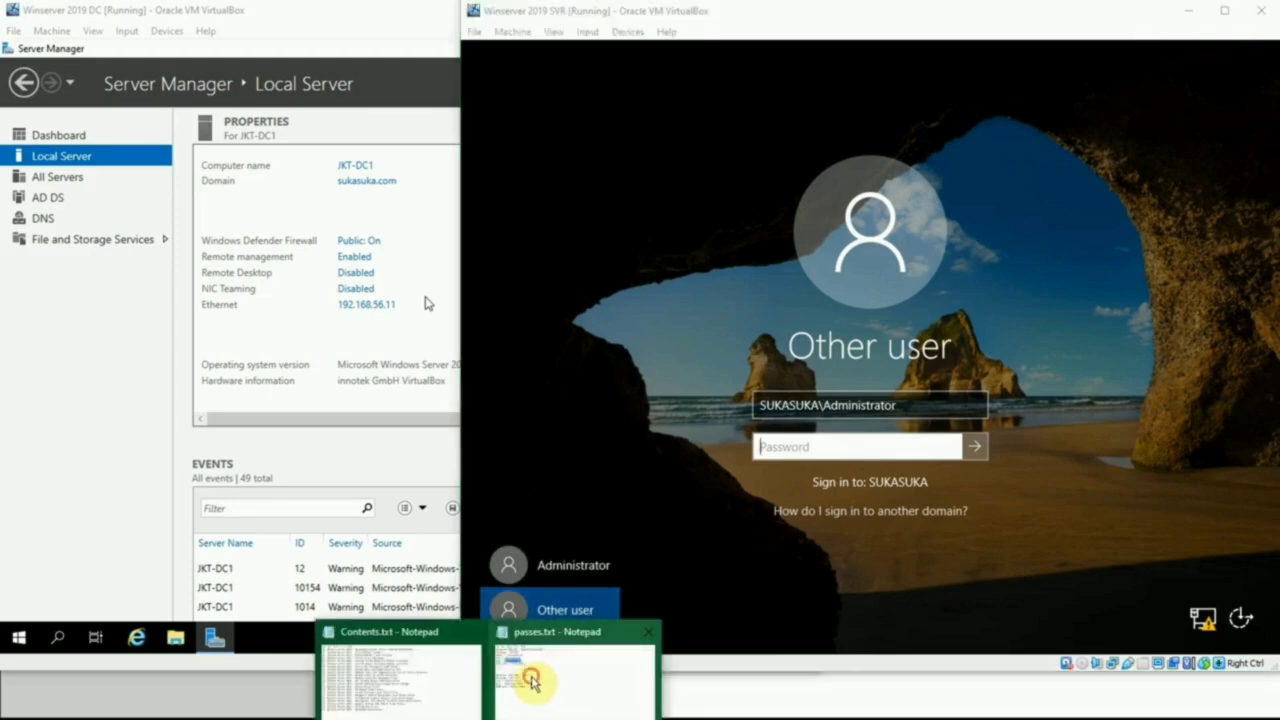
{"action": "left_click", "coordinate": [531, 680]}
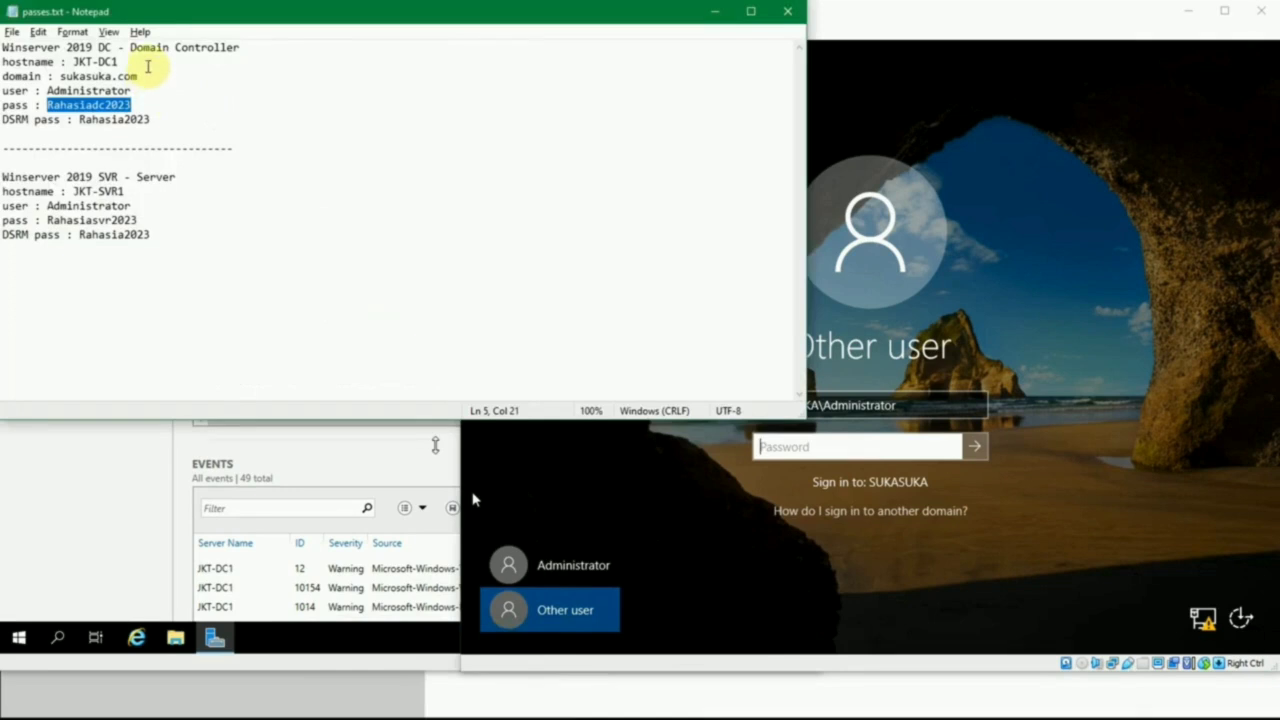
{"action": "left_click", "coordinate": [147, 66]}
{"action": "double_click", "coordinate": [106, 92]}
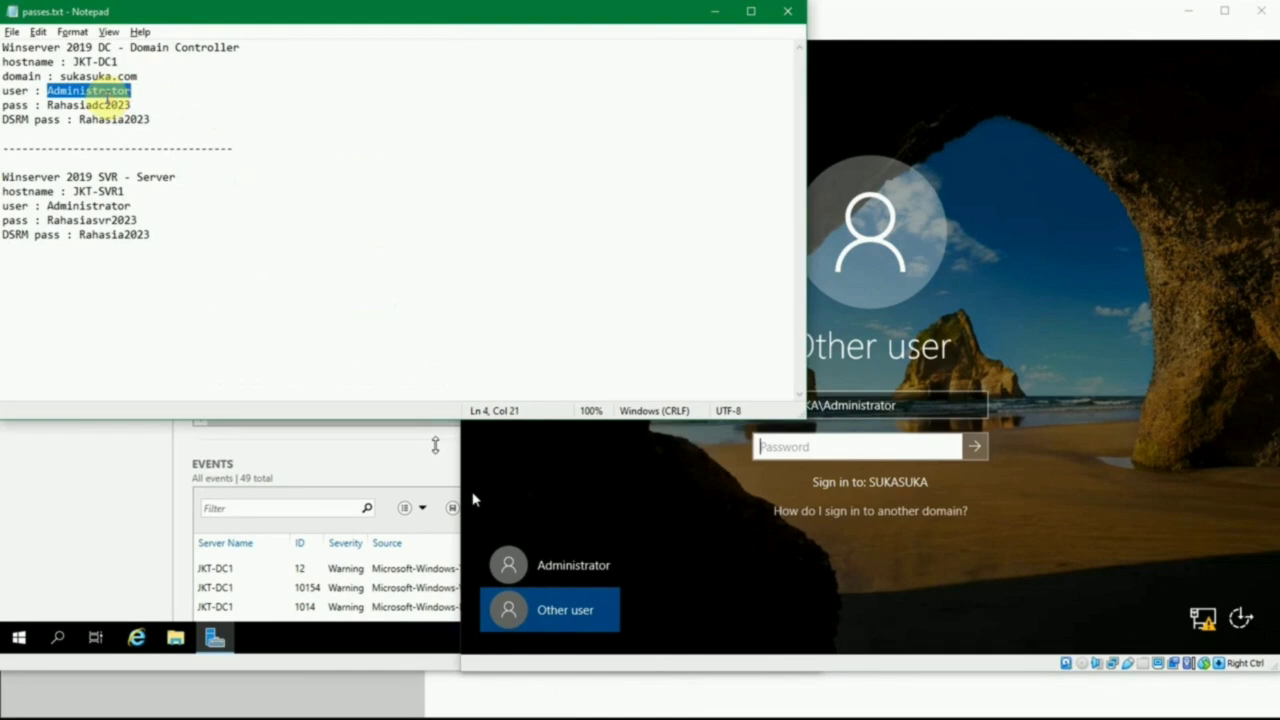
{"action": "double_click", "coordinate": [100, 106]}
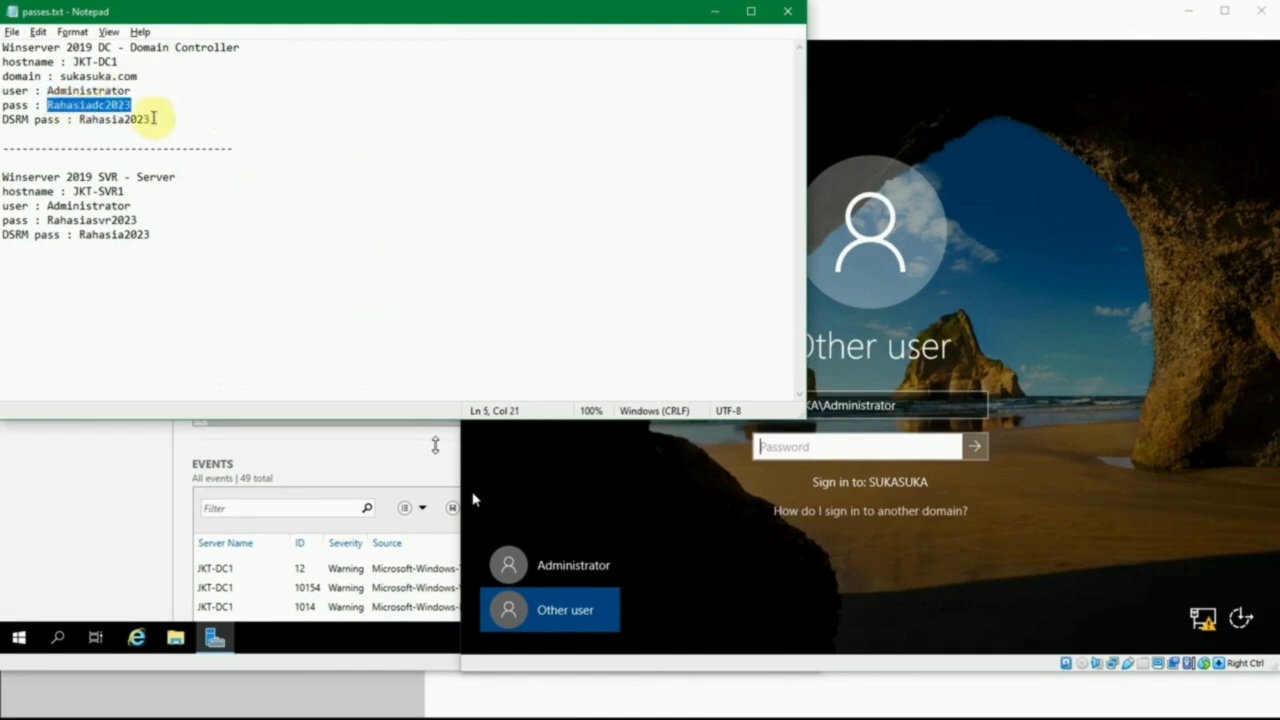
{"action": "left_click", "coordinate": [160, 101]}
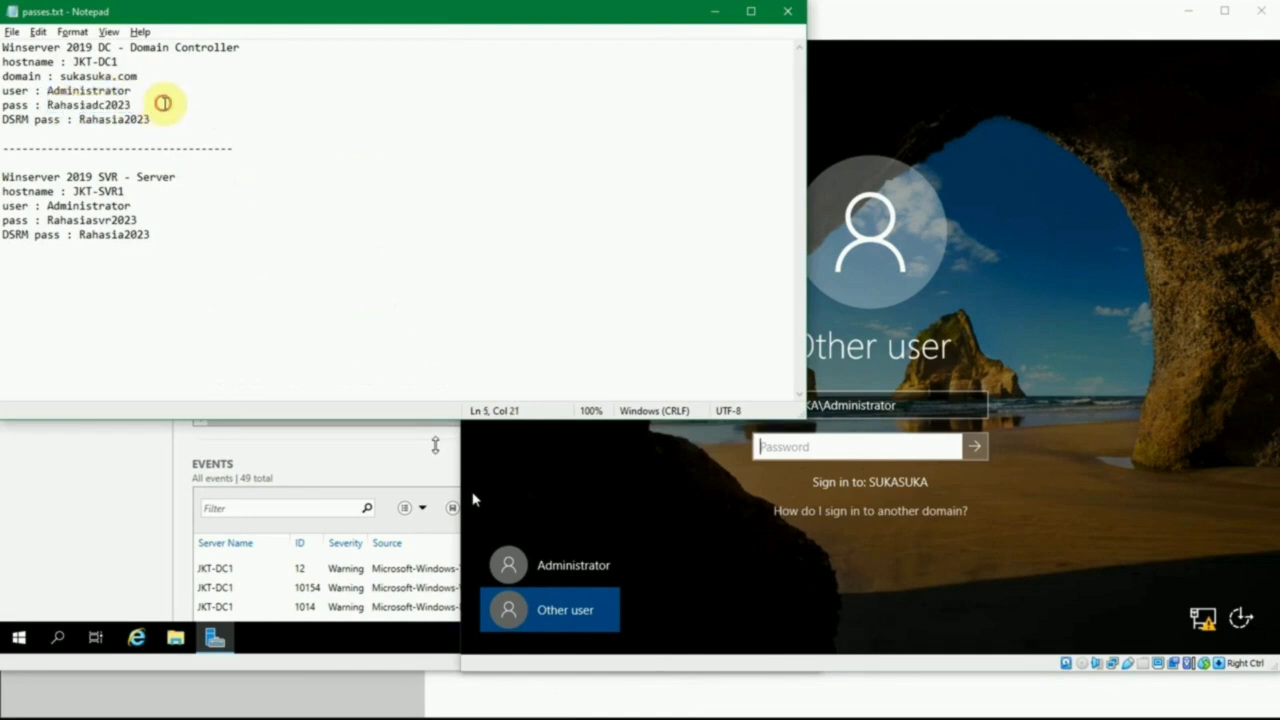
{"action": "left_click", "coordinate": [714, 11]}
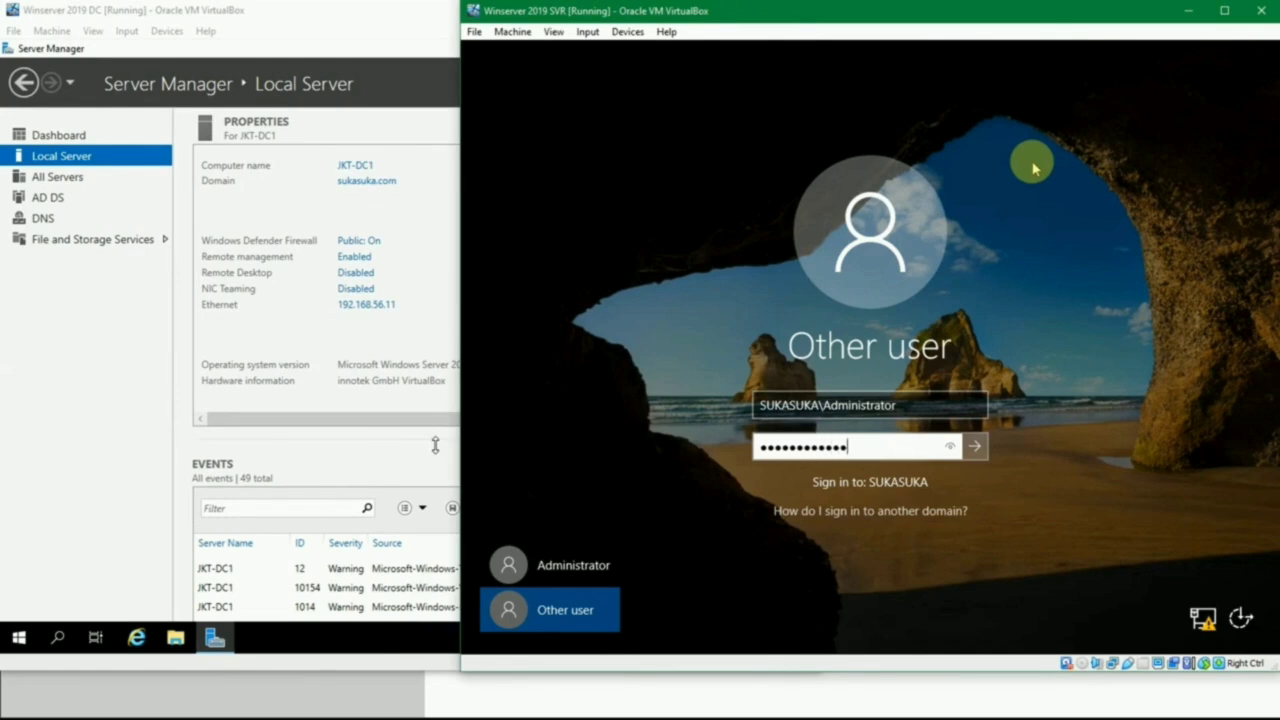
{"action": "key", "text": "Return"}
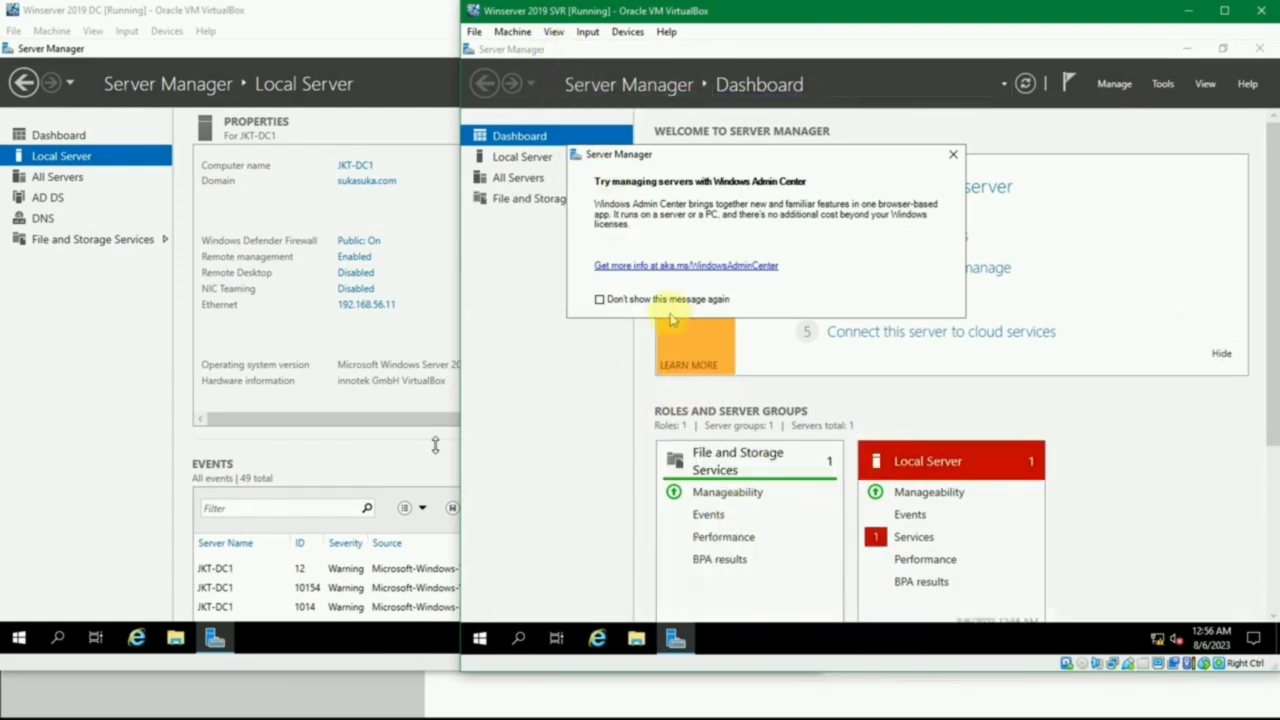
- Dismiss the Windows Admin Center message and browse to C:\Users in a maximized File Explorer to examine the user profile folders
{"action": "left_click", "coordinate": [951, 157]}
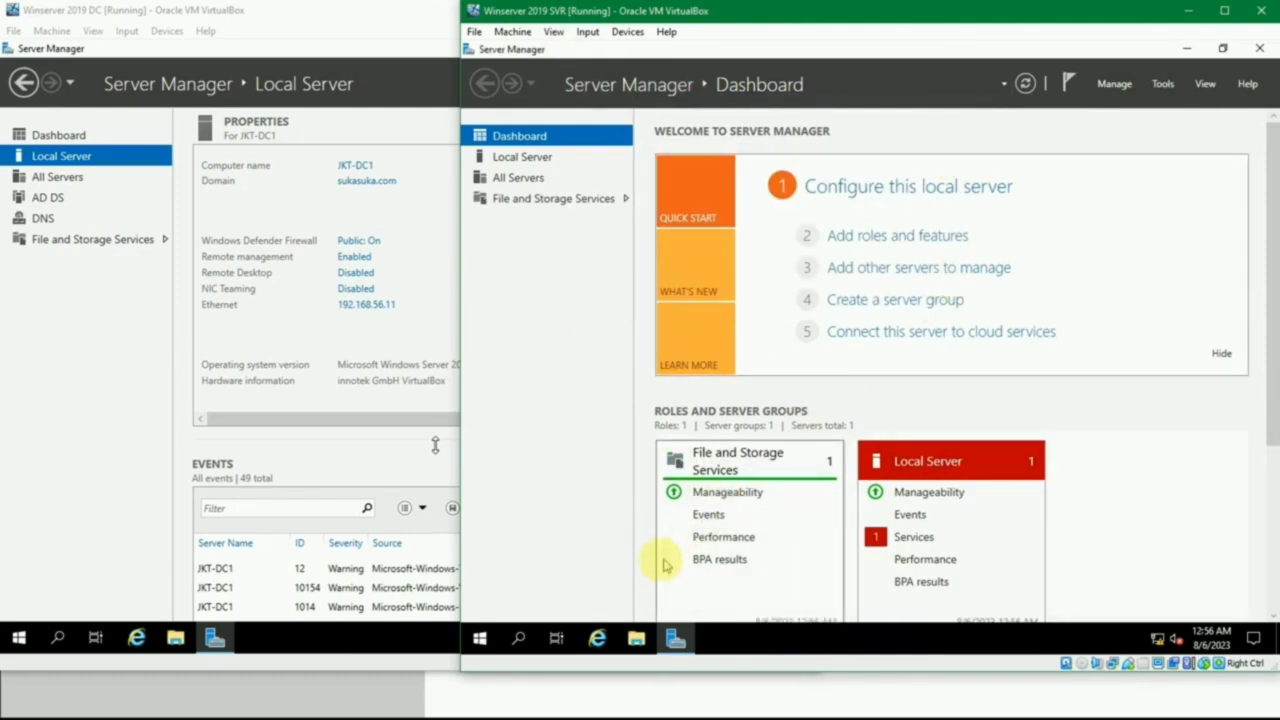
{"action": "left_click", "coordinate": [642, 641]}
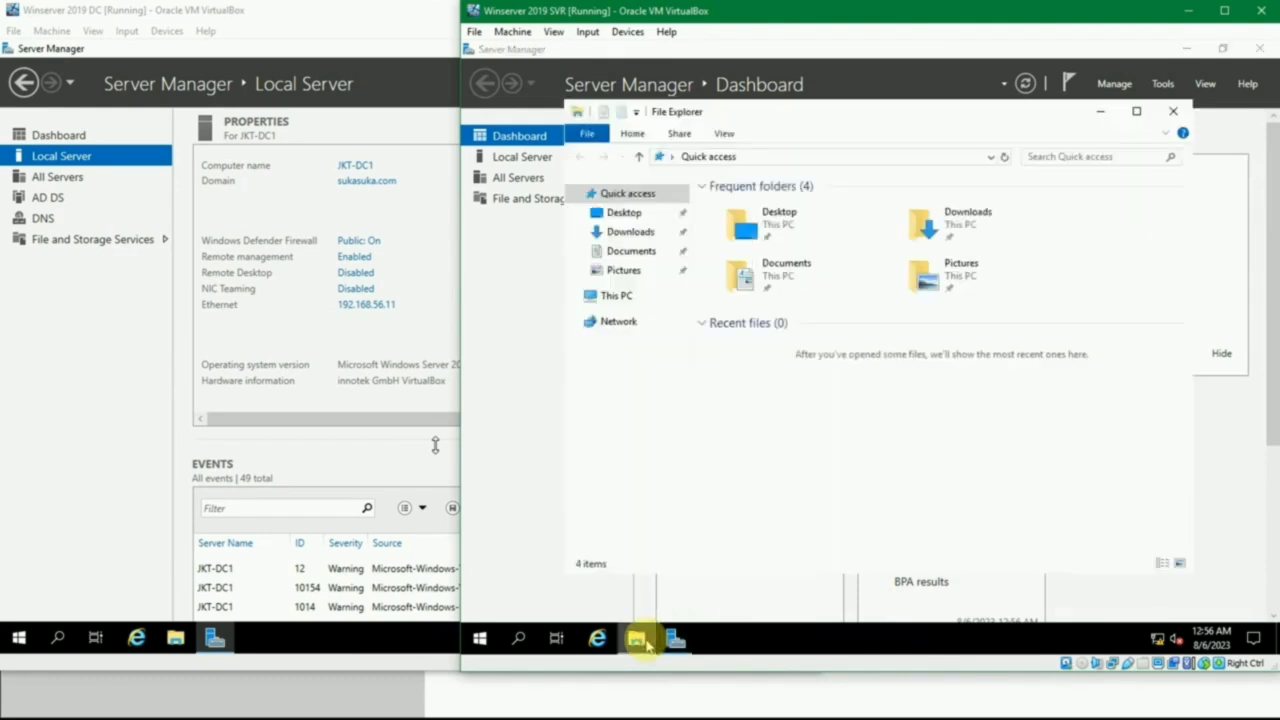
{"action": "left_click", "coordinate": [1136, 111]}
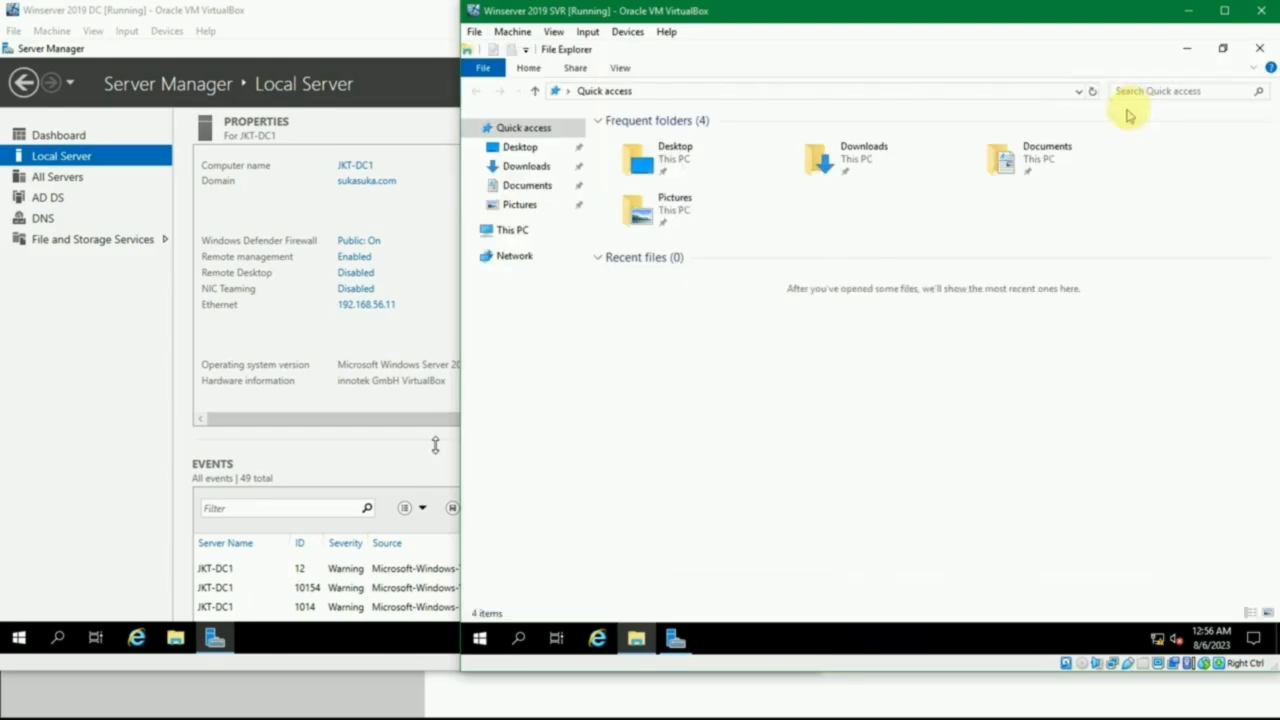
{"action": "left_click", "coordinate": [510, 232]}
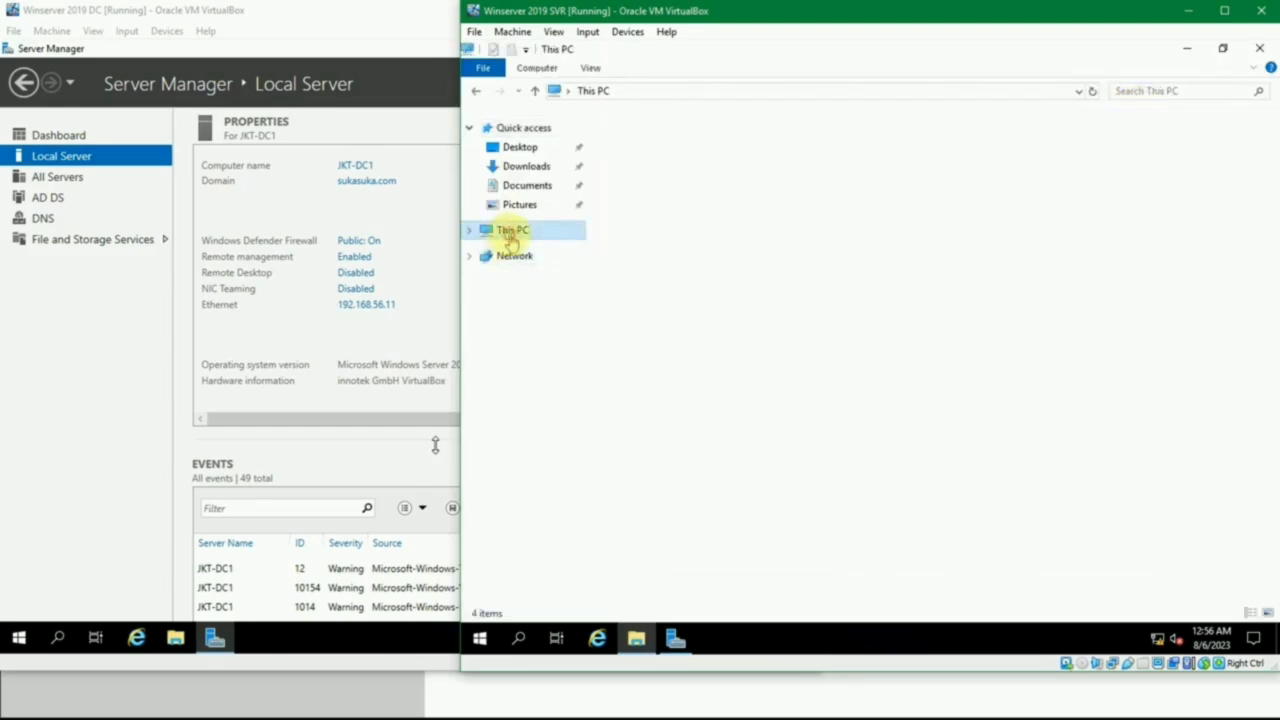
{"action": "double_click", "coordinate": [692, 313]}
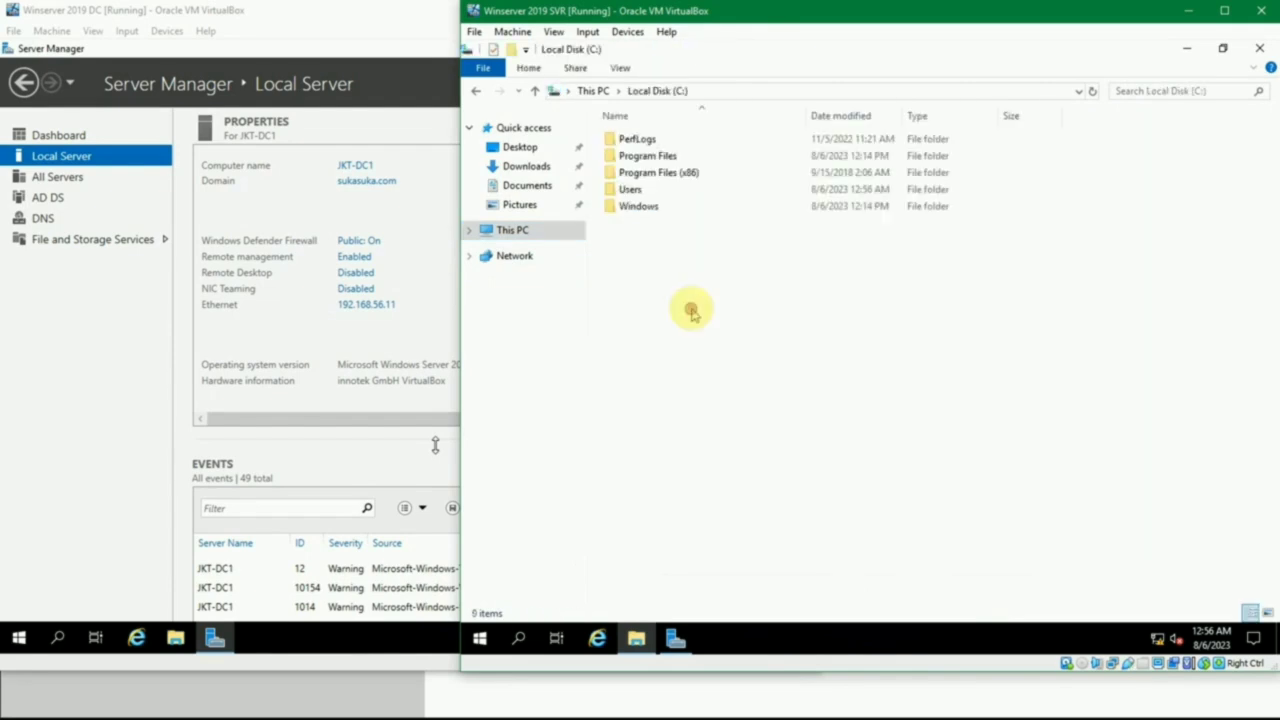
{"action": "left_click", "coordinate": [638, 190]}
{"action": "double_click", "coordinate": [638, 190]}
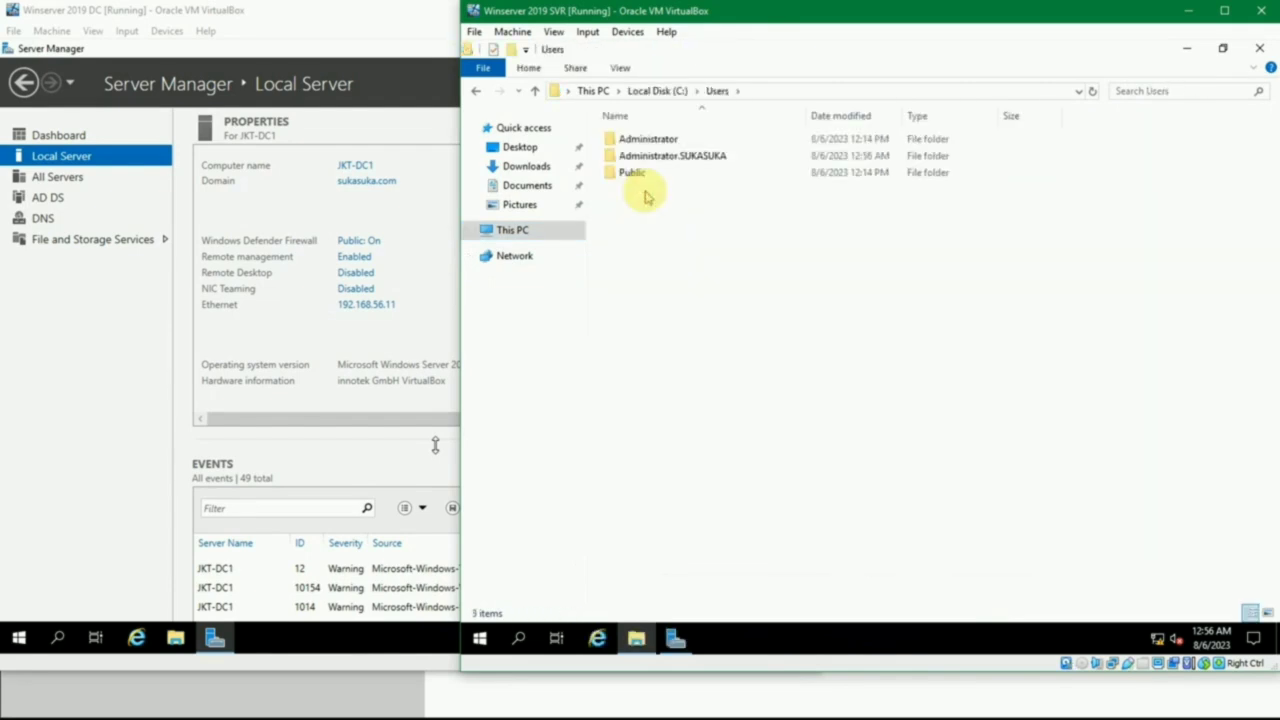
- Compare the Administrator and Administrator.SUKASUKA profile folders, look inside Administrator.SUKASUKA, return to Users and close File Explorer
{"action": "left_click", "coordinate": [650, 140]}
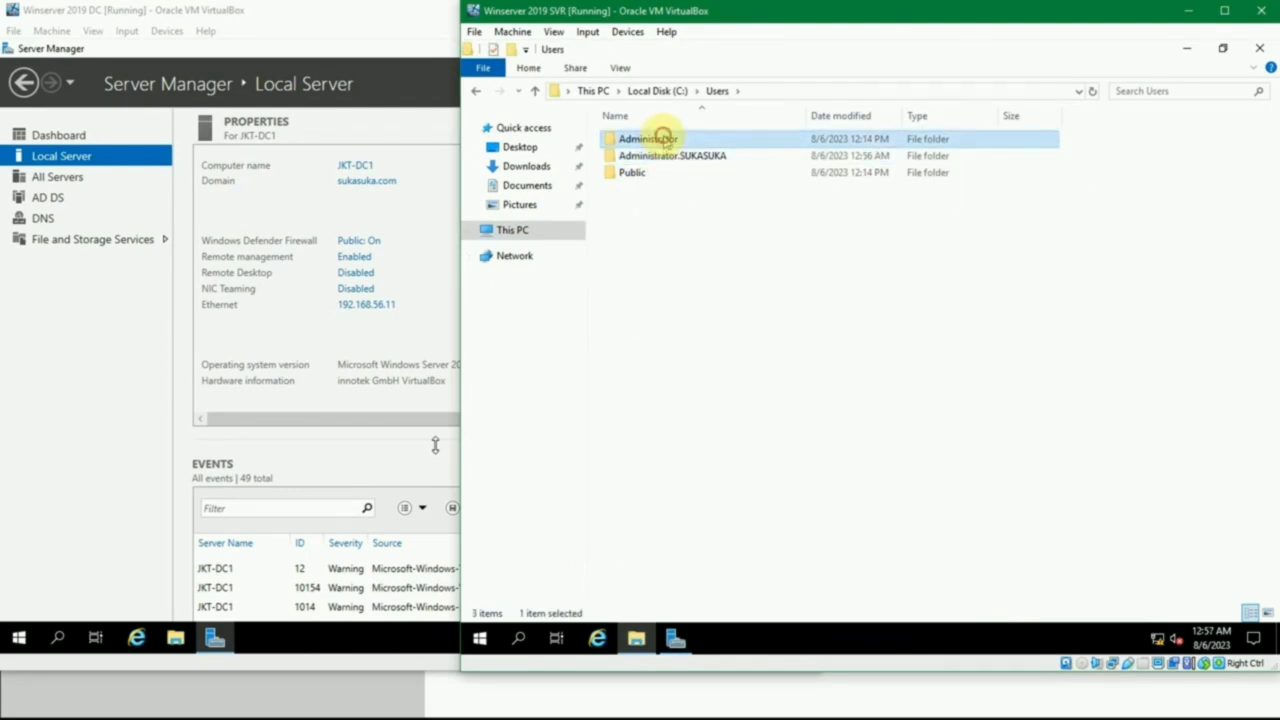
{"action": "left_click", "coordinate": [684, 160]}
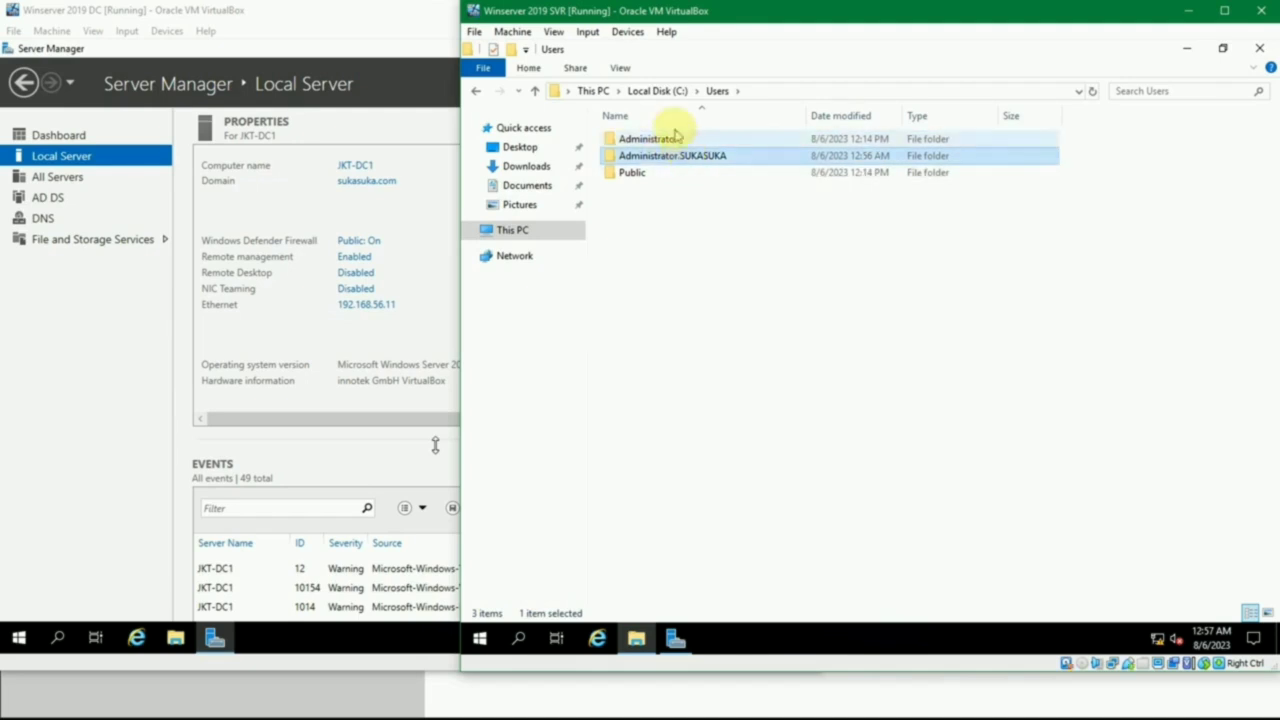
{"action": "left_click", "coordinate": [672, 138]}
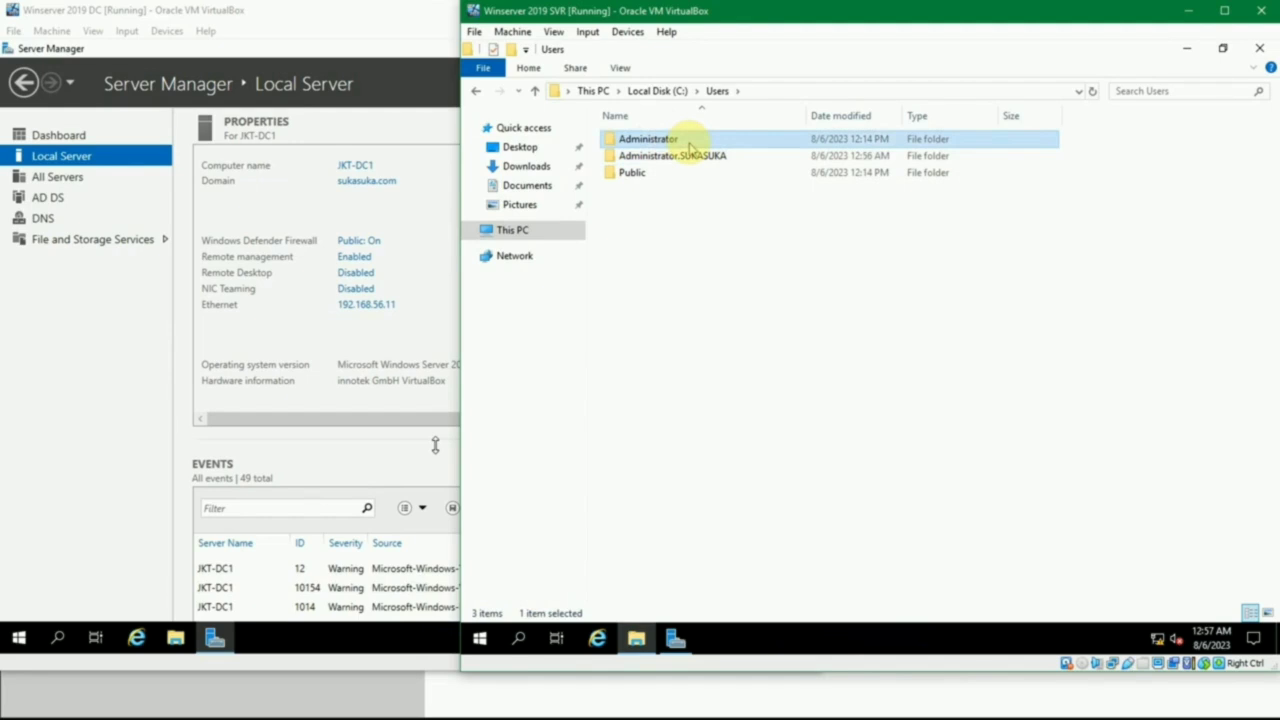
{"action": "mouse_move", "coordinate": [689, 147]}
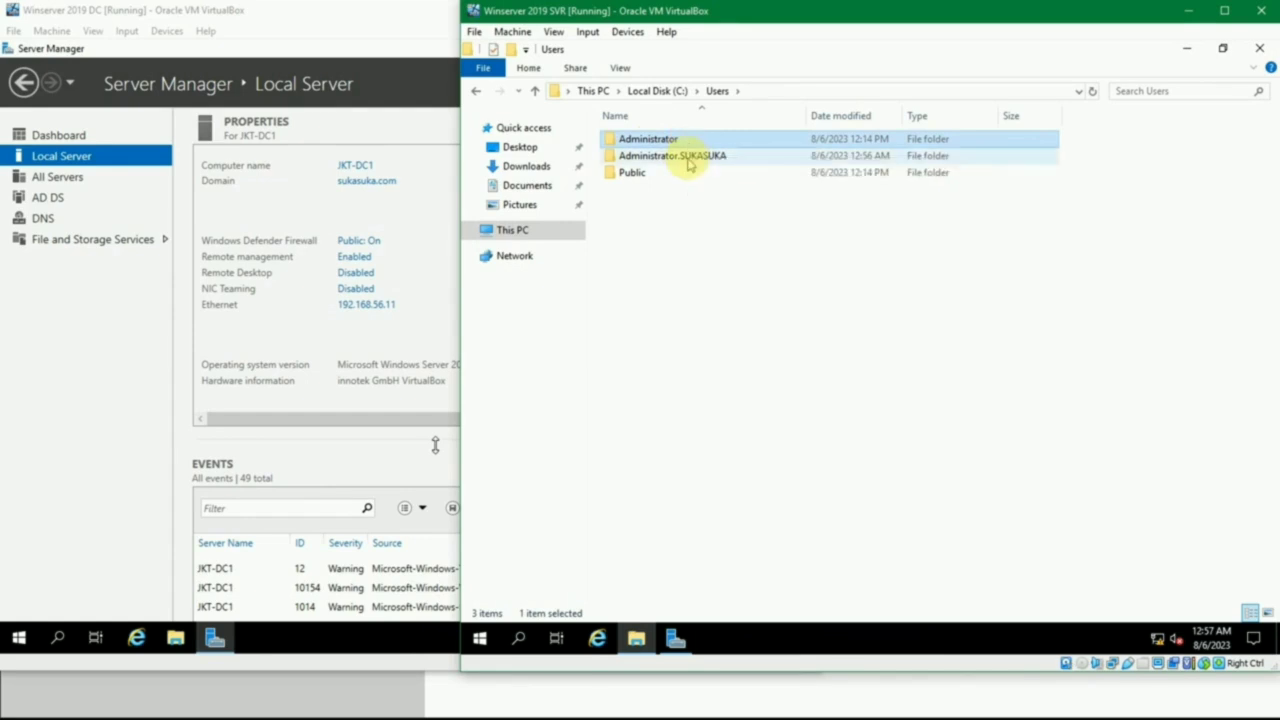
{"action": "left_click", "coordinate": [684, 164]}
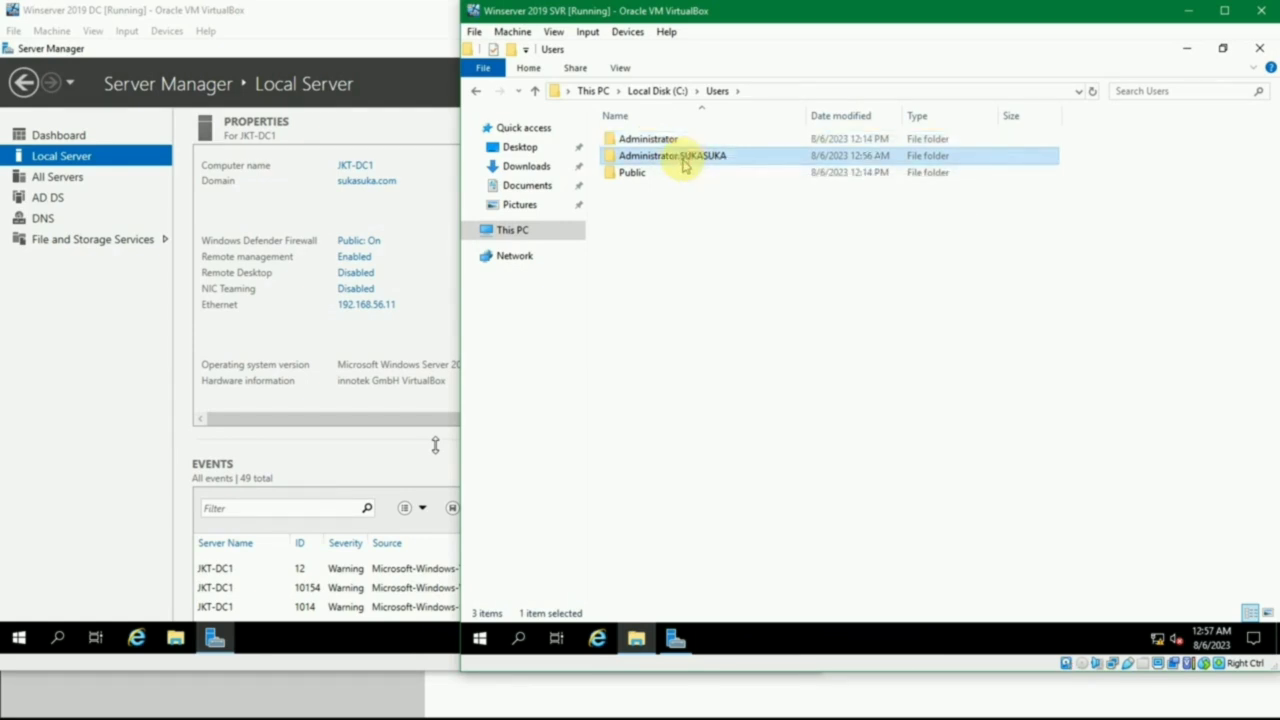
{"action": "double_click", "coordinate": [684, 164]}
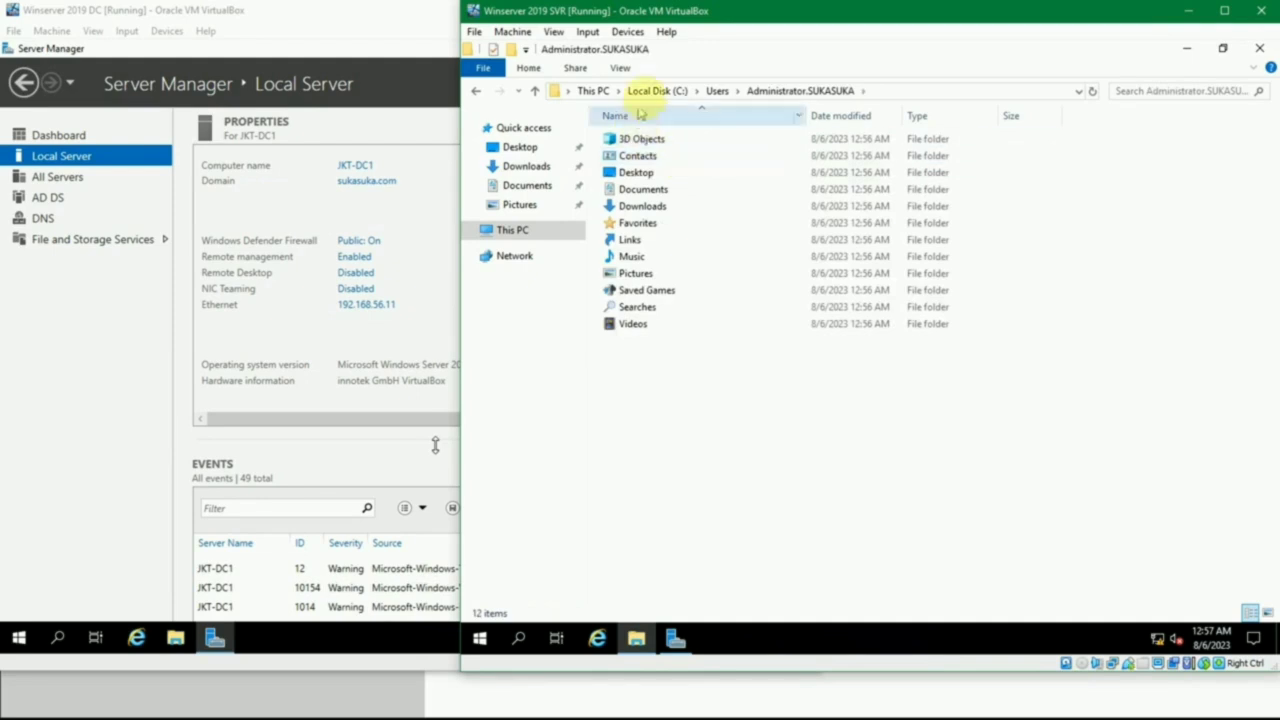
{"action": "left_click", "coordinate": [709, 93]}
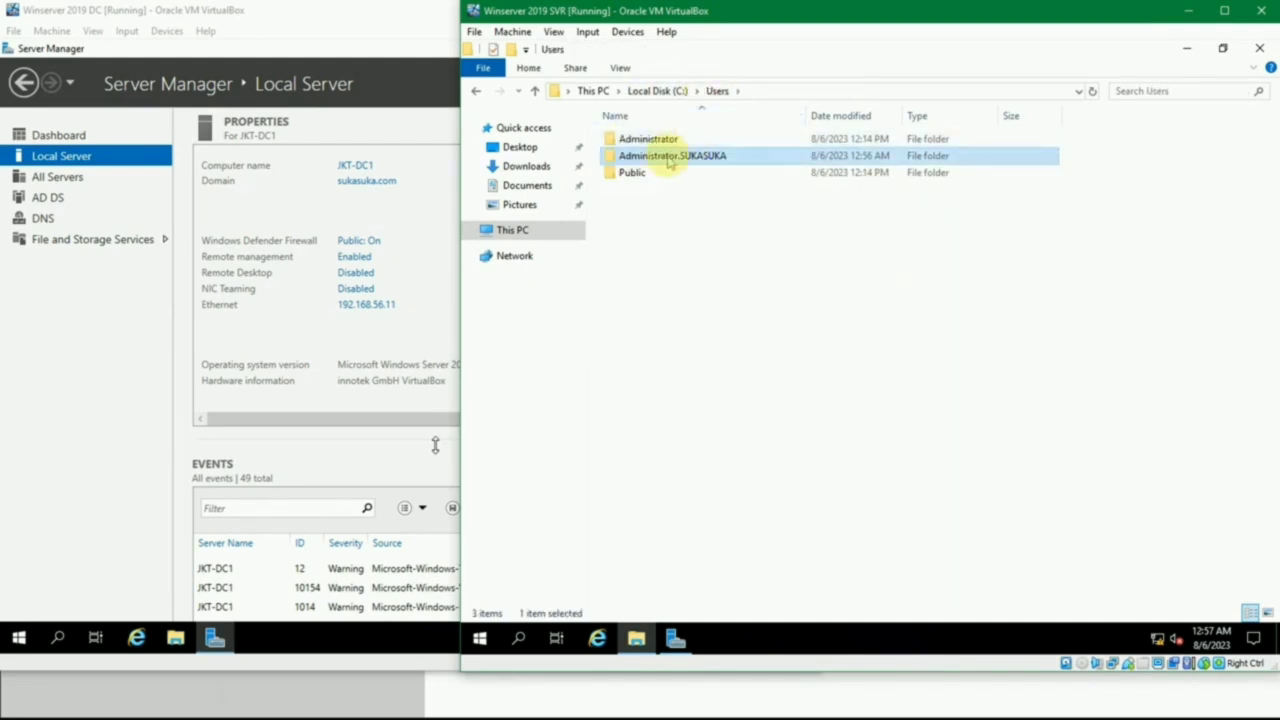
{"action": "mouse_move", "coordinate": [674, 163]}
{"action": "left_click", "coordinate": [730, 252]}
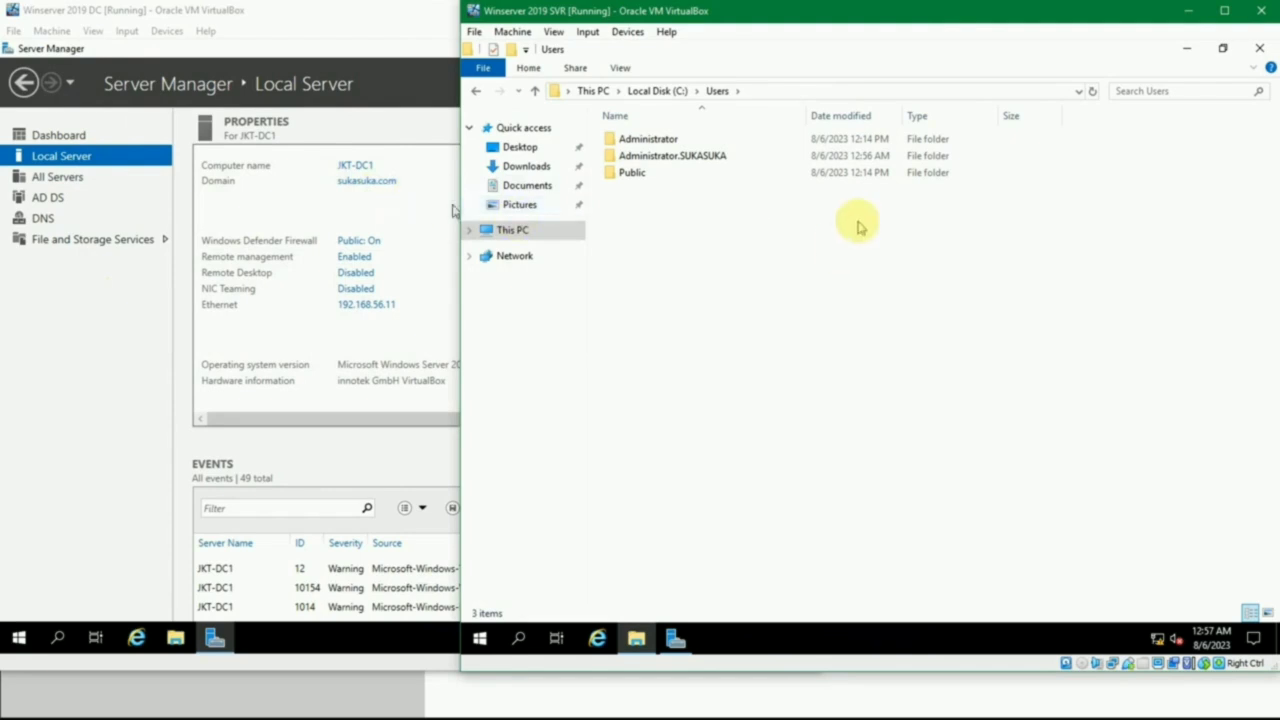
{"action": "left_click", "coordinate": [1261, 50]}
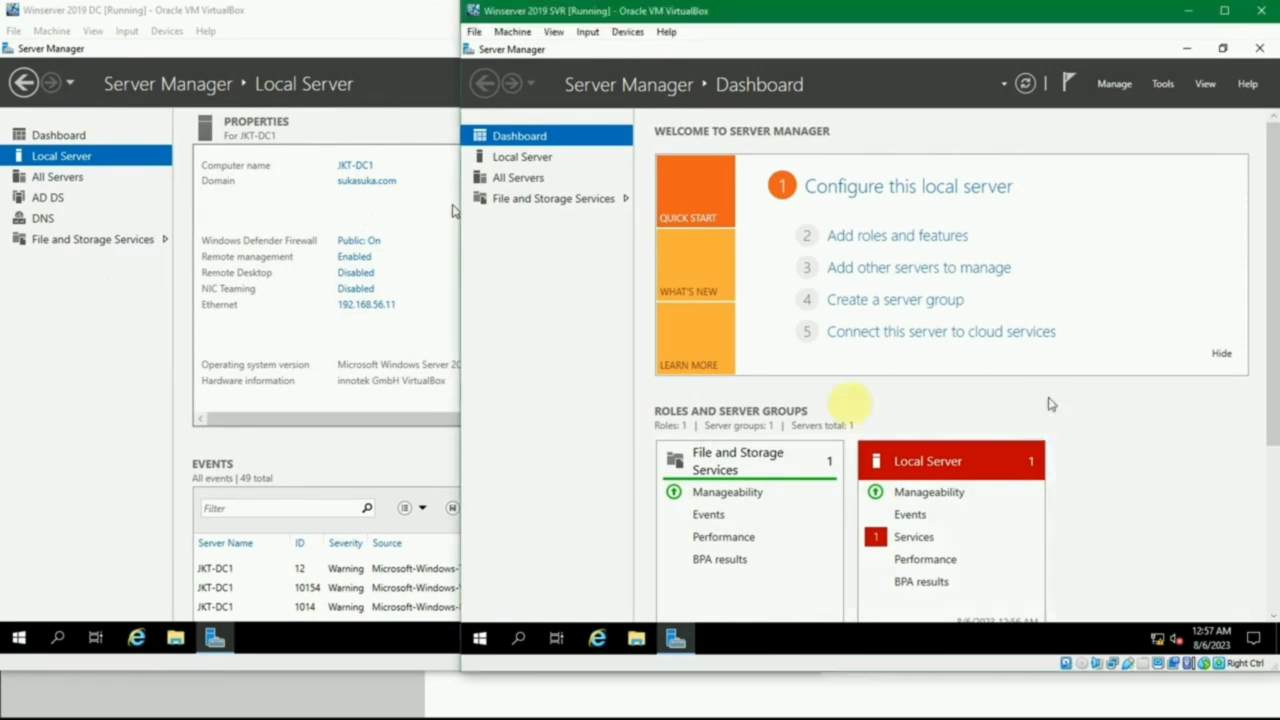
- Switch to the Winserver 2019 DC machine, open Computer Management, look through its System Tools nodes and close it
{"action": "left_click", "coordinate": [76, 272]}
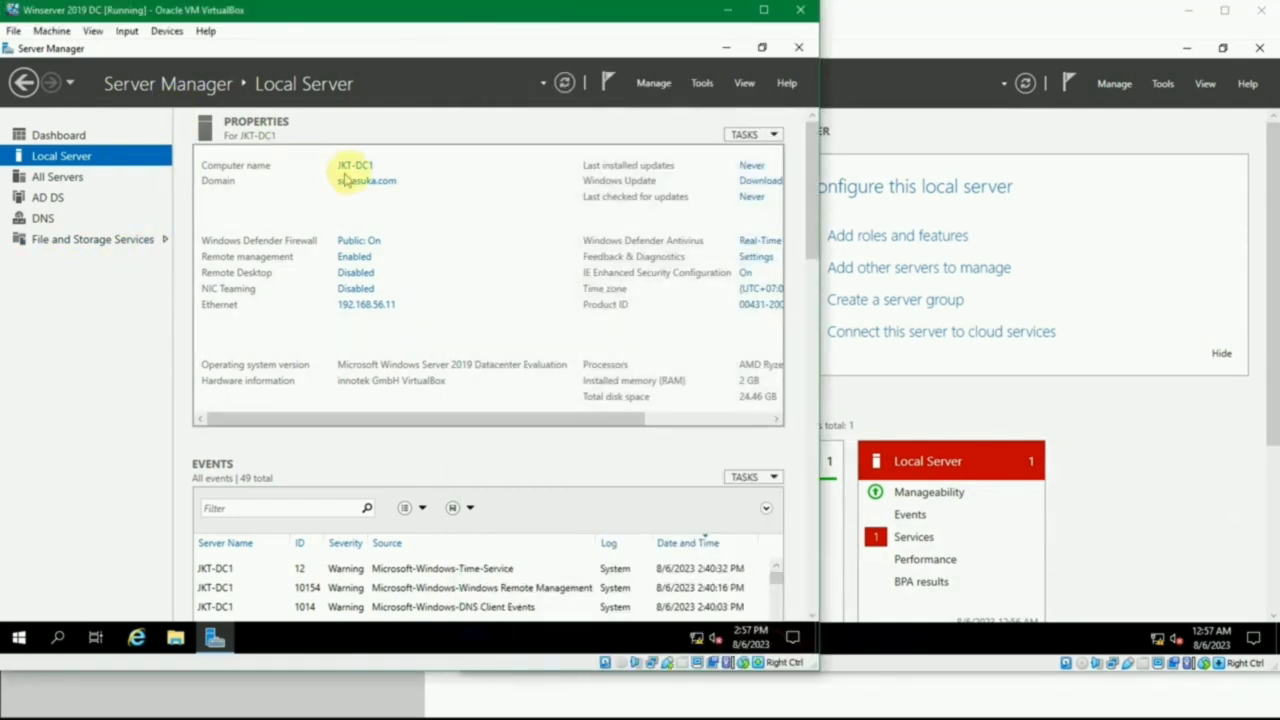
{"action": "left_click", "coordinate": [18, 637]}
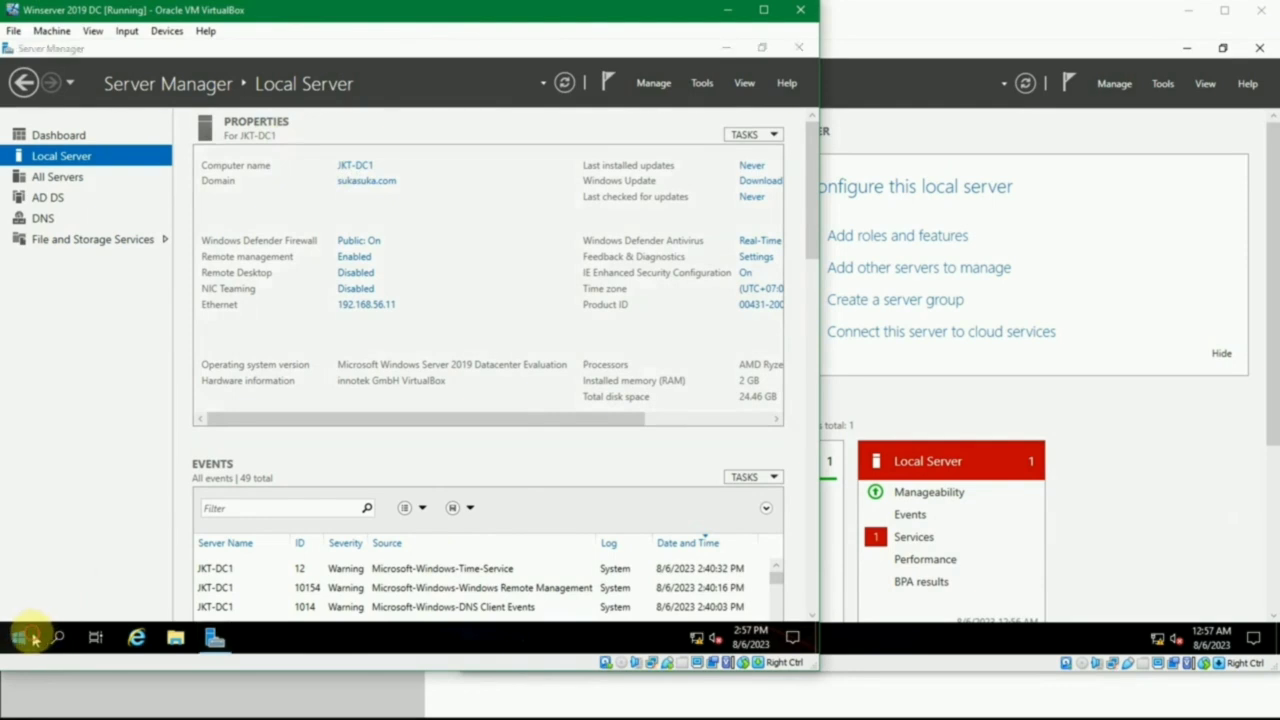
{"action": "type", "text": "computer"}
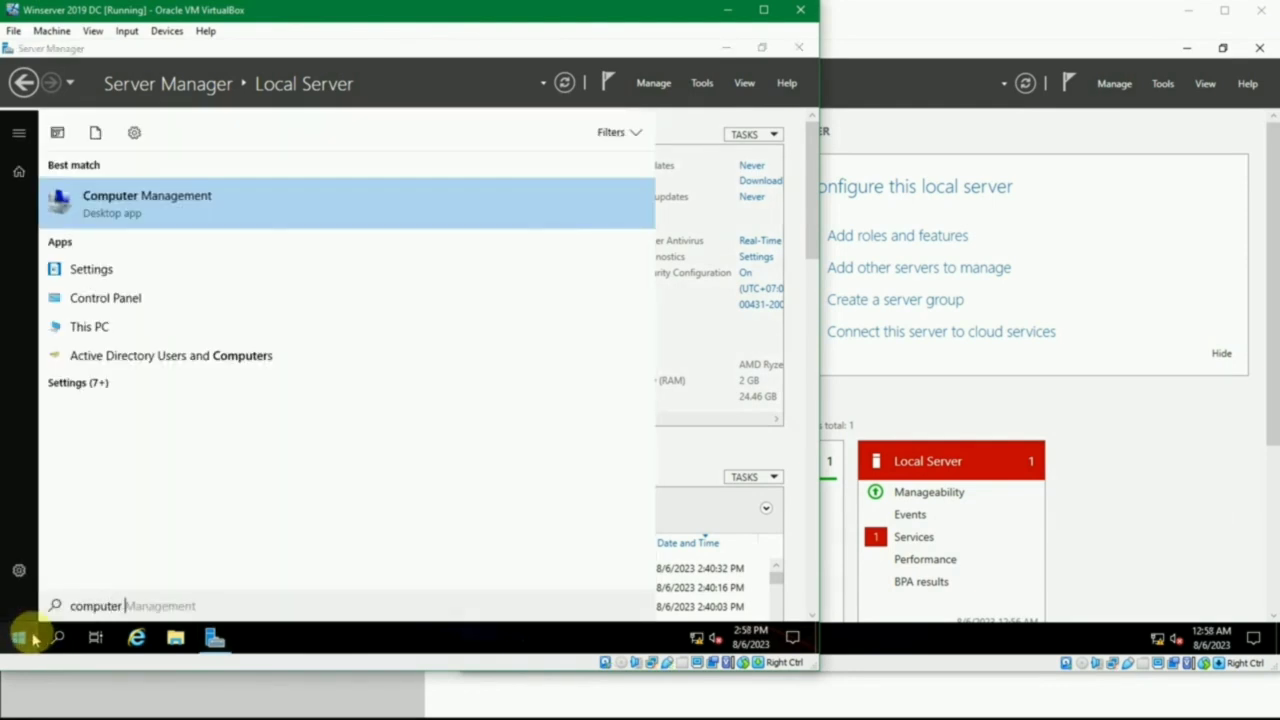
{"action": "left_click", "coordinate": [33, 638]}
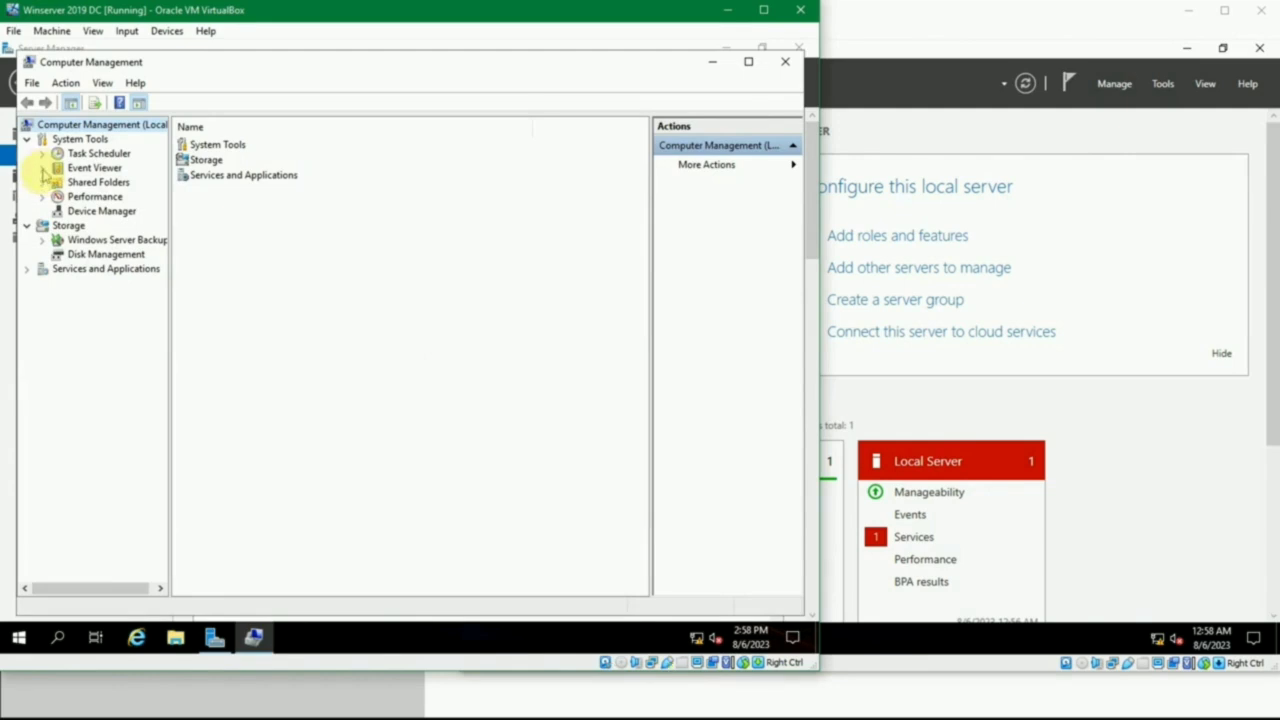
{"action": "left_click", "coordinate": [41, 196]}
{"action": "left_click", "coordinate": [40, 195]}
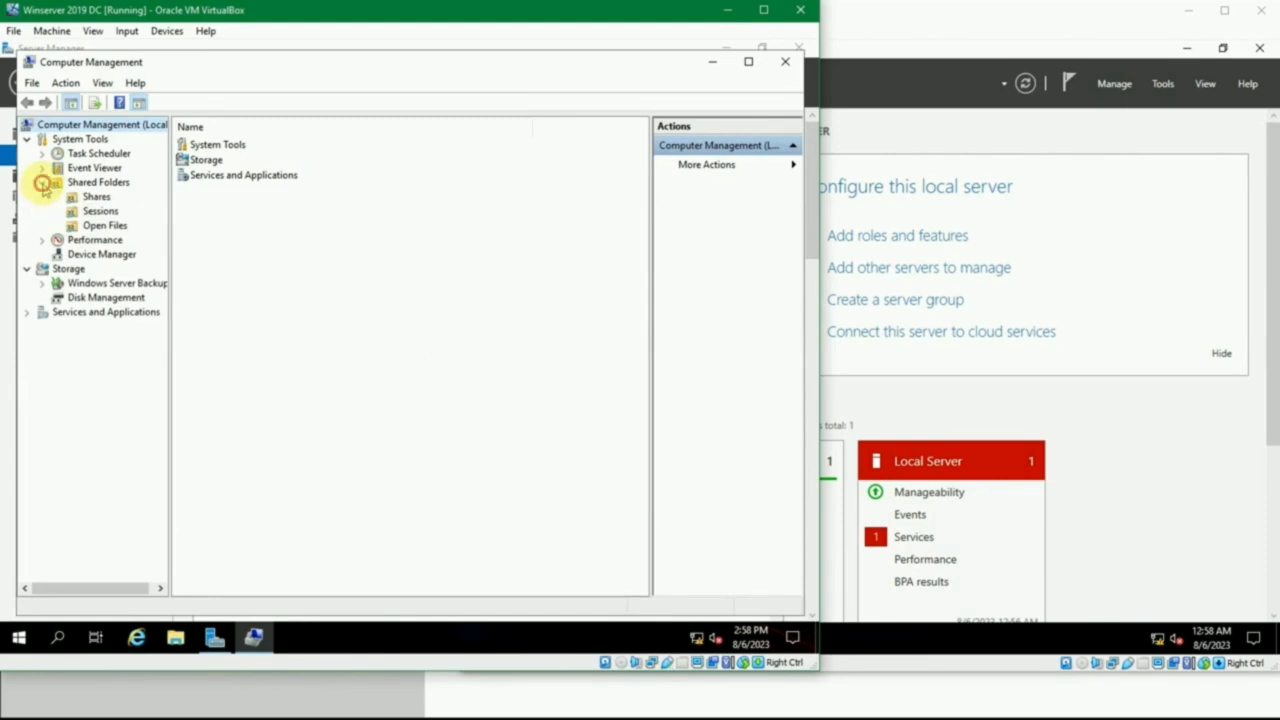
{"action": "left_click", "coordinate": [42, 183]}
{"action": "left_click", "coordinate": [42, 168]}
{"action": "left_click", "coordinate": [42, 168]}
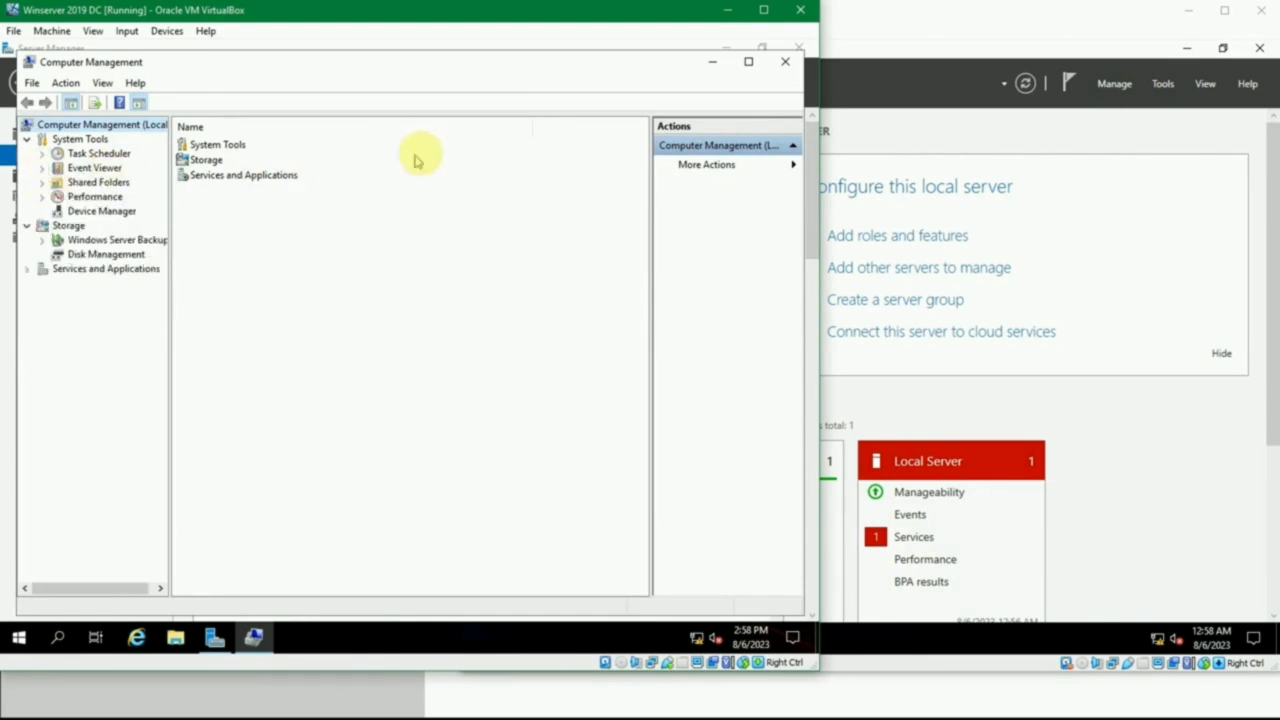
{"action": "left_click", "coordinate": [783, 62]}
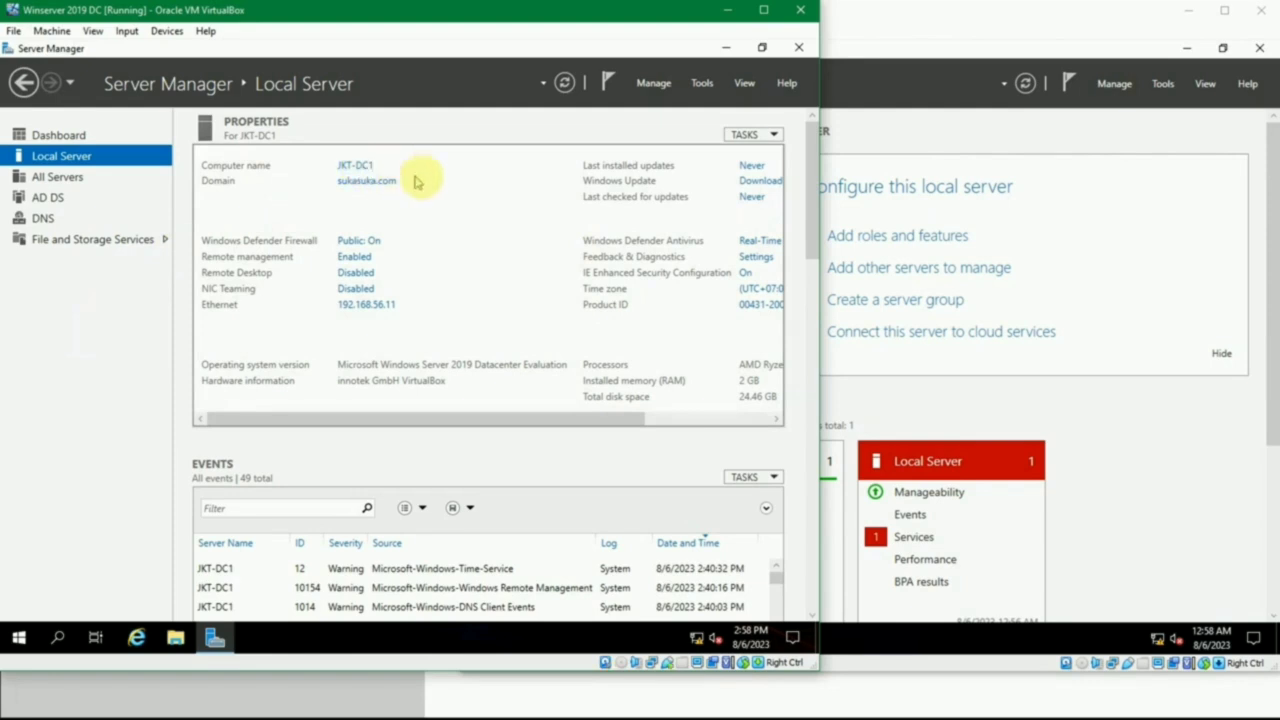
- Open Active Directory Users and Computers on the domain controller and check the JKT-SVR1 entry in the sukasuka.com Computers container
{"action": "left_click", "coordinate": [1277, 641]}
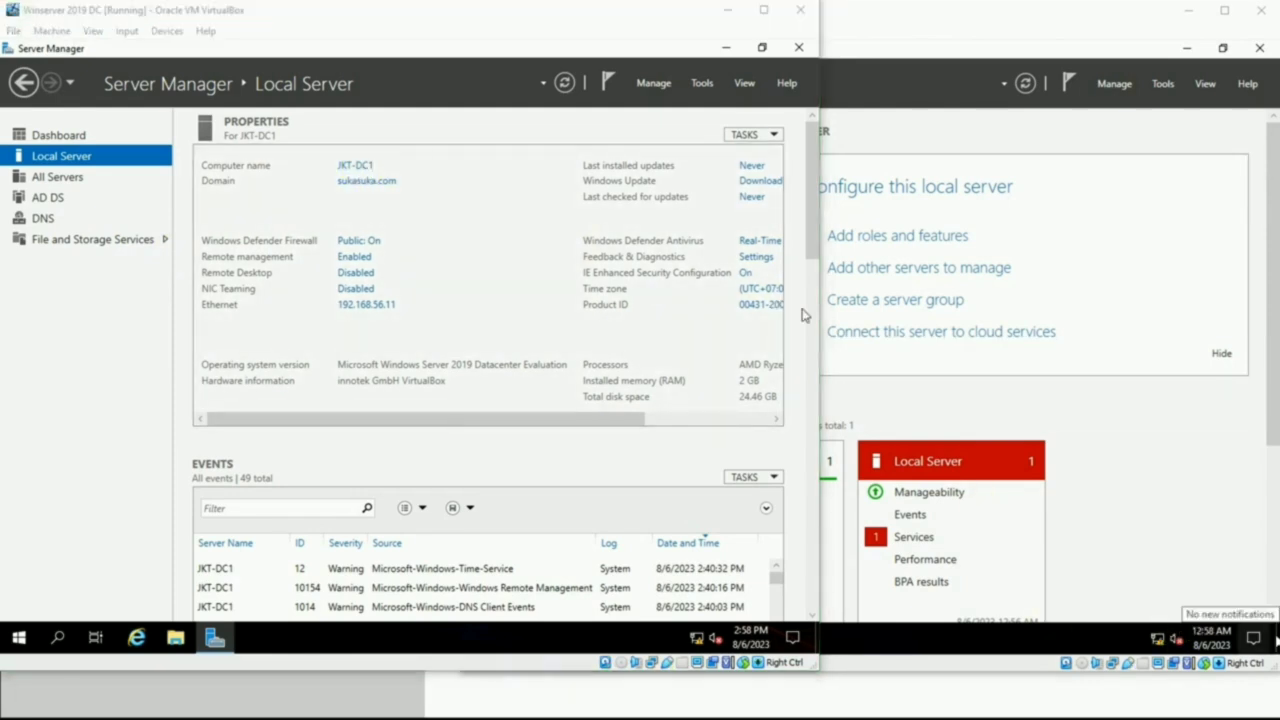
{"action": "left_click", "coordinate": [704, 83]}
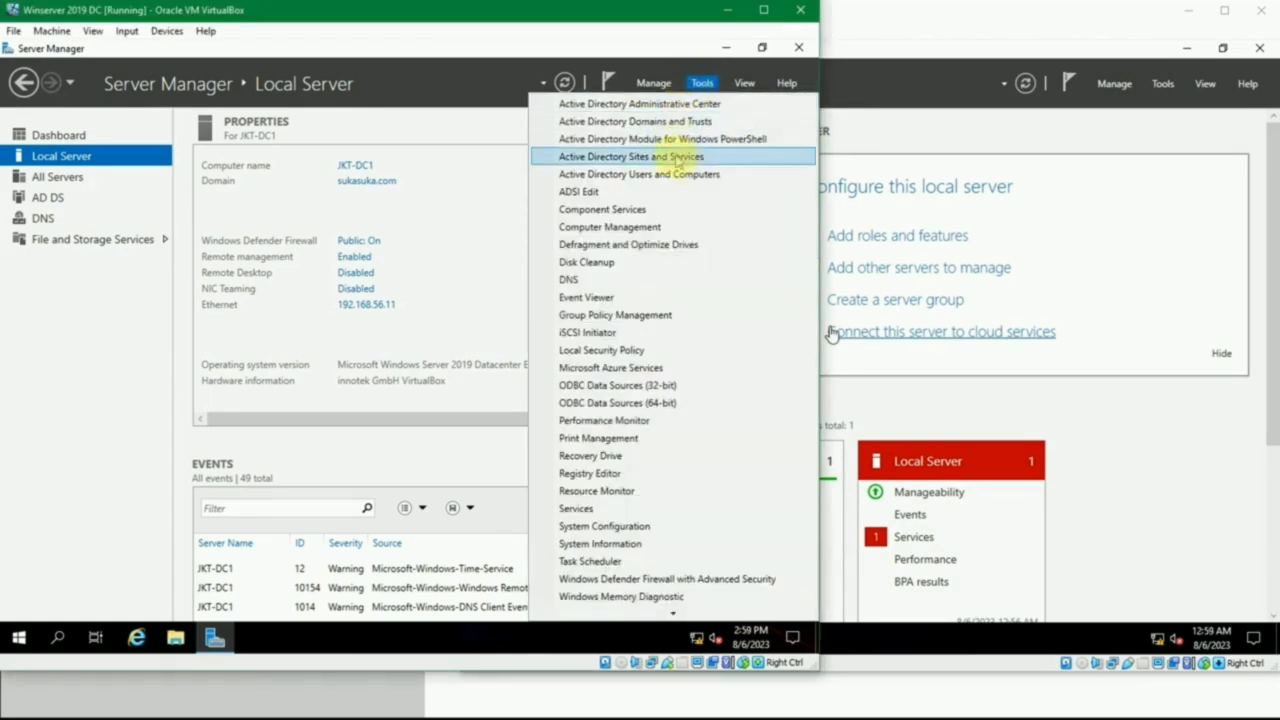
{"action": "left_click", "coordinate": [733, 175]}
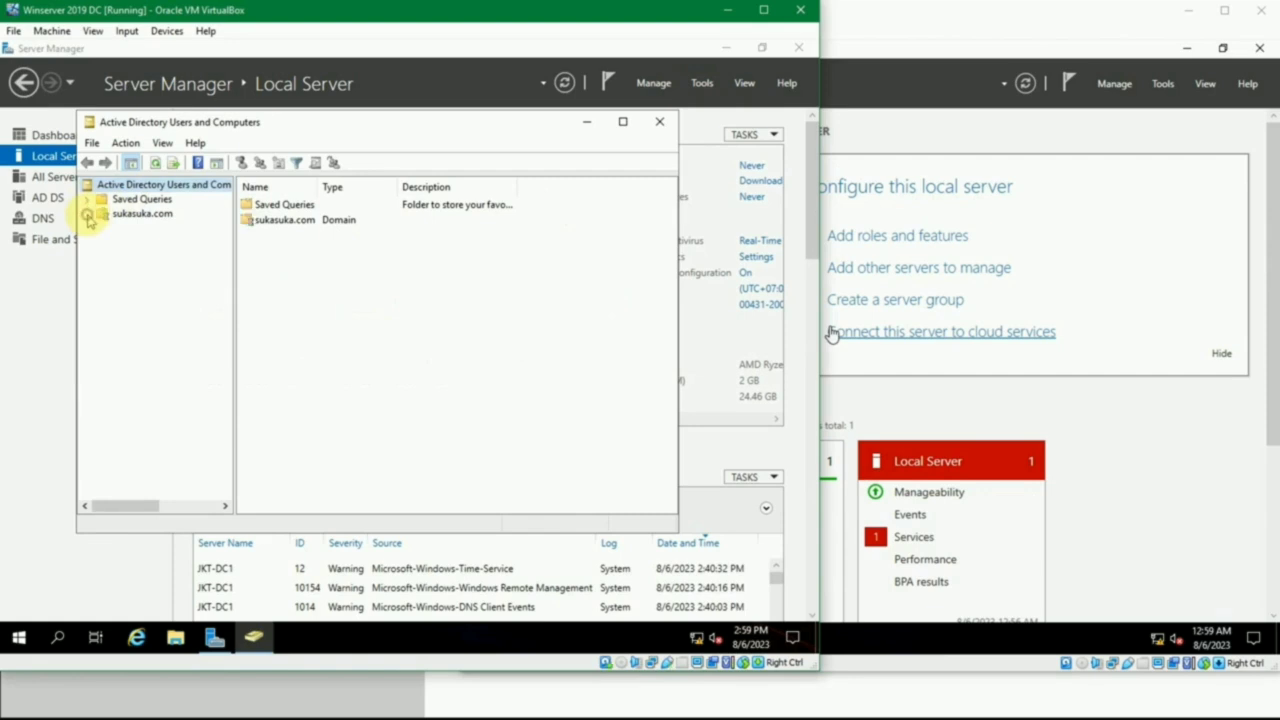
{"action": "left_click", "coordinate": [88, 213]}
{"action": "left_click", "coordinate": [128, 216]}
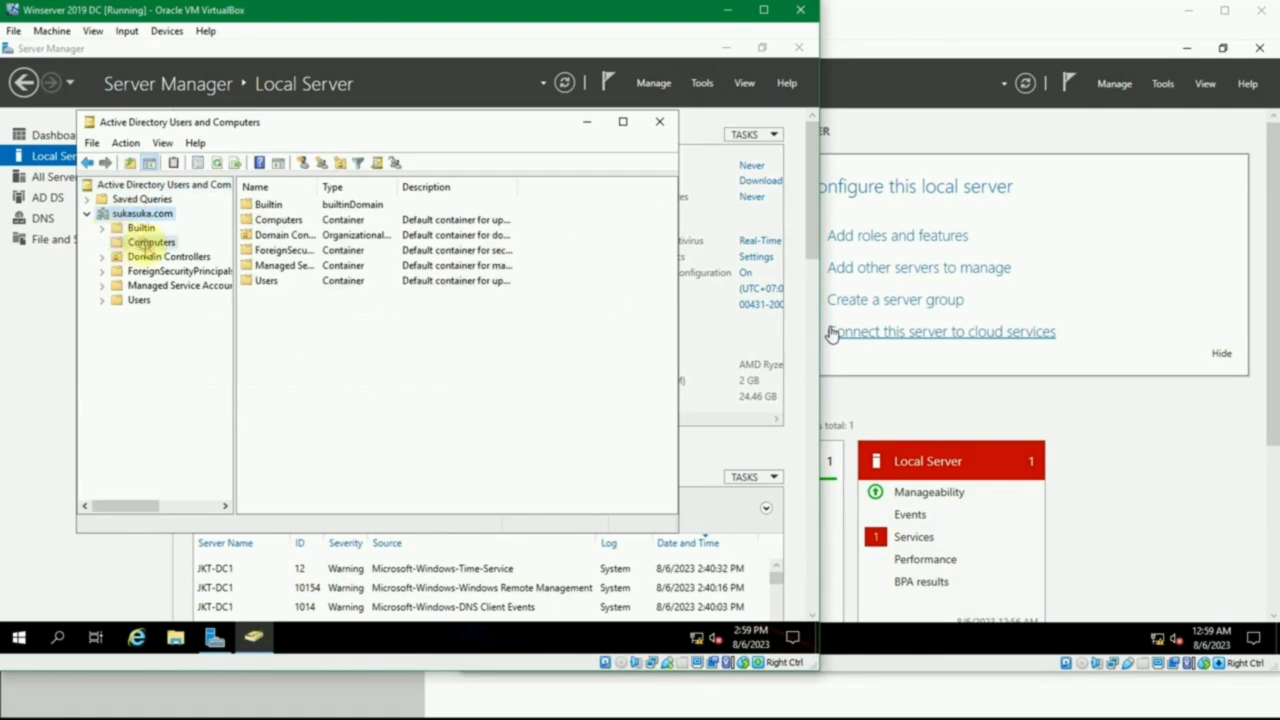
{"action": "left_click", "coordinate": [148, 244]}
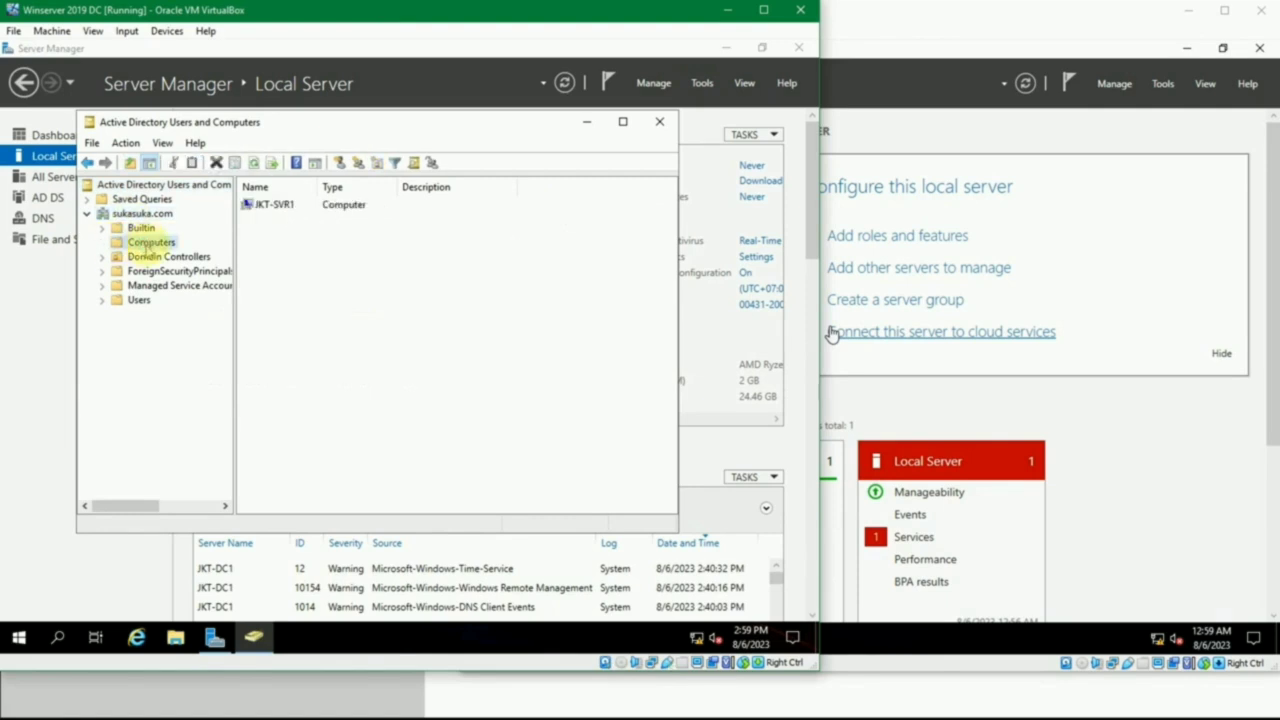
{"action": "left_click", "coordinate": [286, 208]}
{"action": "left_click", "coordinate": [307, 246]}
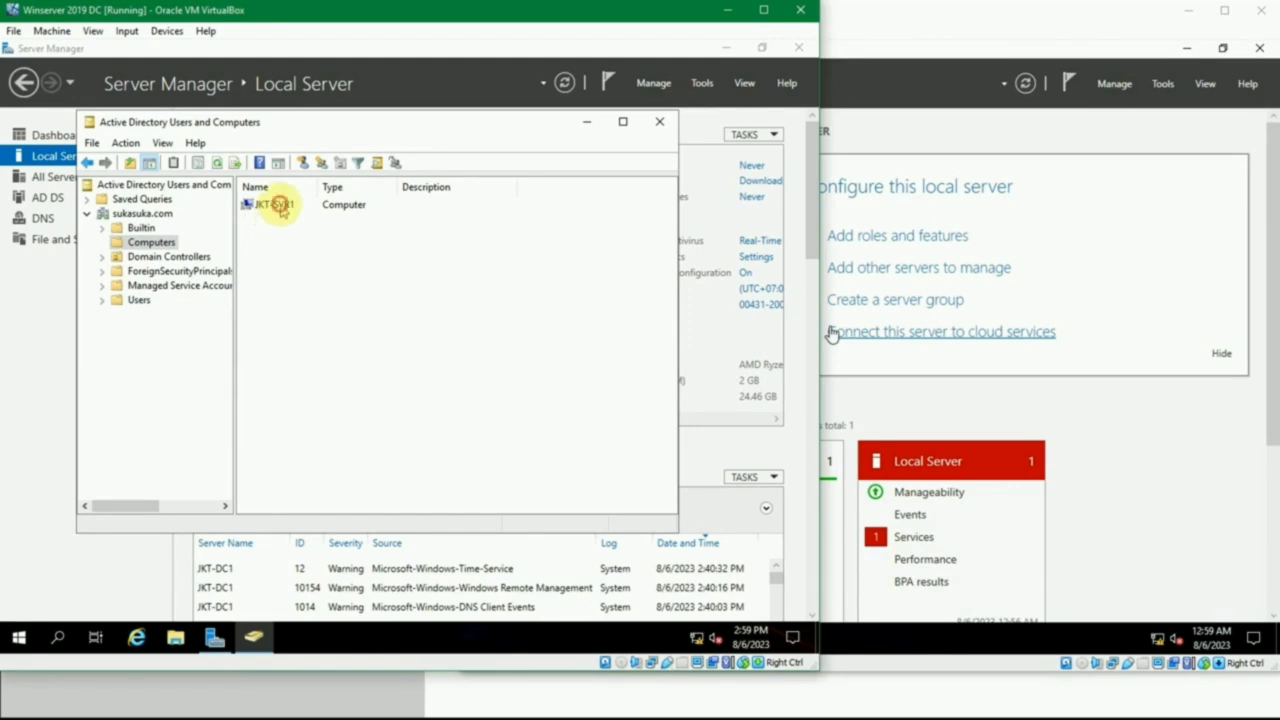
{"action": "left_click", "coordinate": [282, 210]}
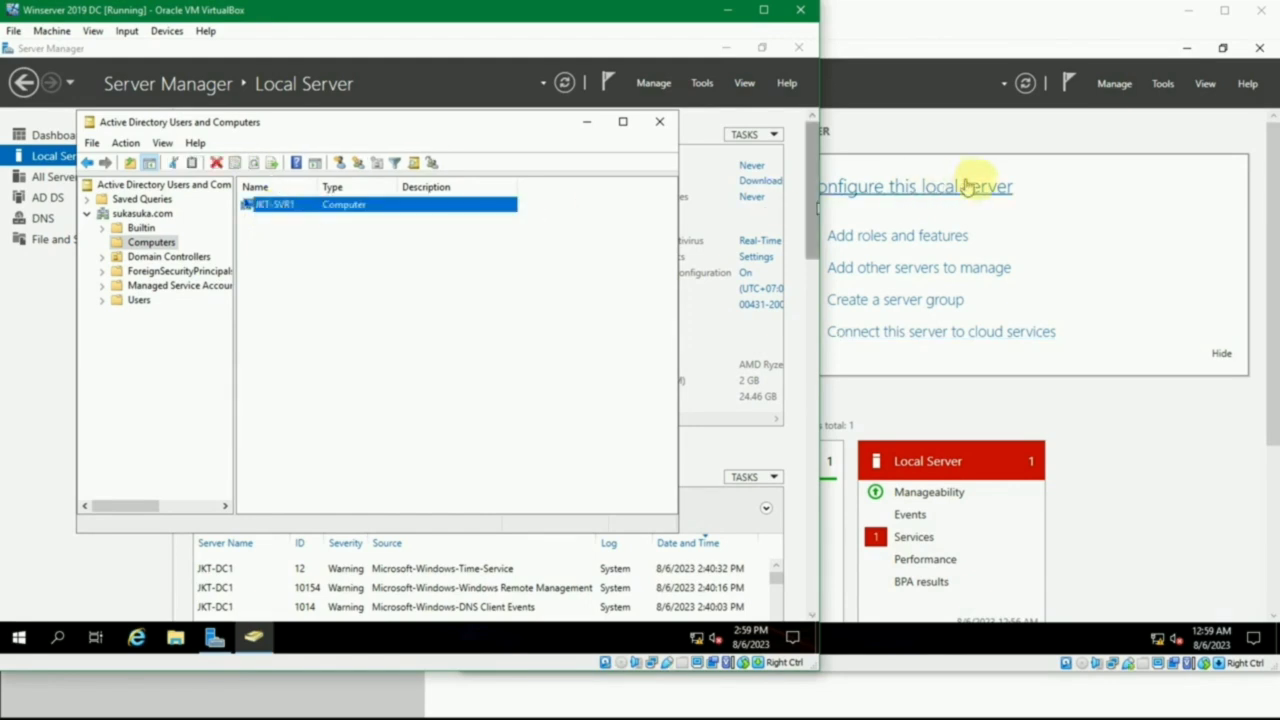
{"action": "left_click", "coordinate": [471, 250]}
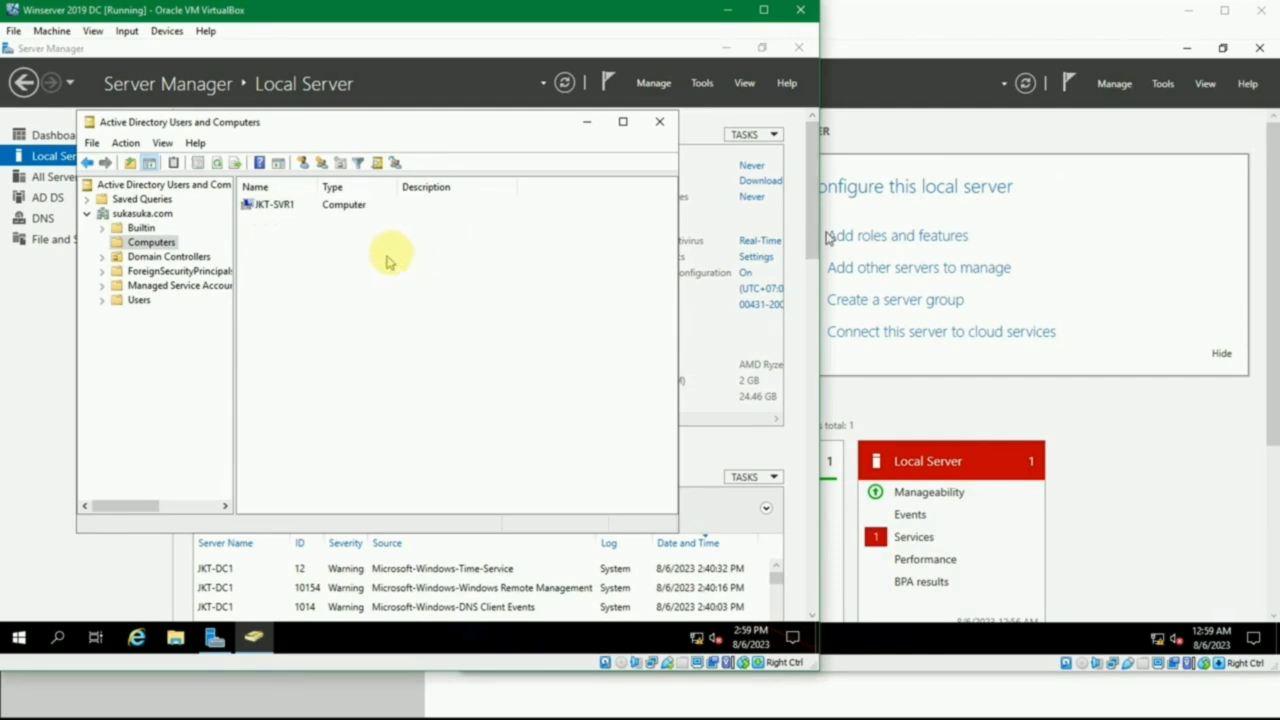
- Review the General, Operating System, Member Of, Delegation, Location and Dial-in properties of the JKT-SVR1 computer account, then close them
{"action": "double_click", "coordinate": [256, 205]}
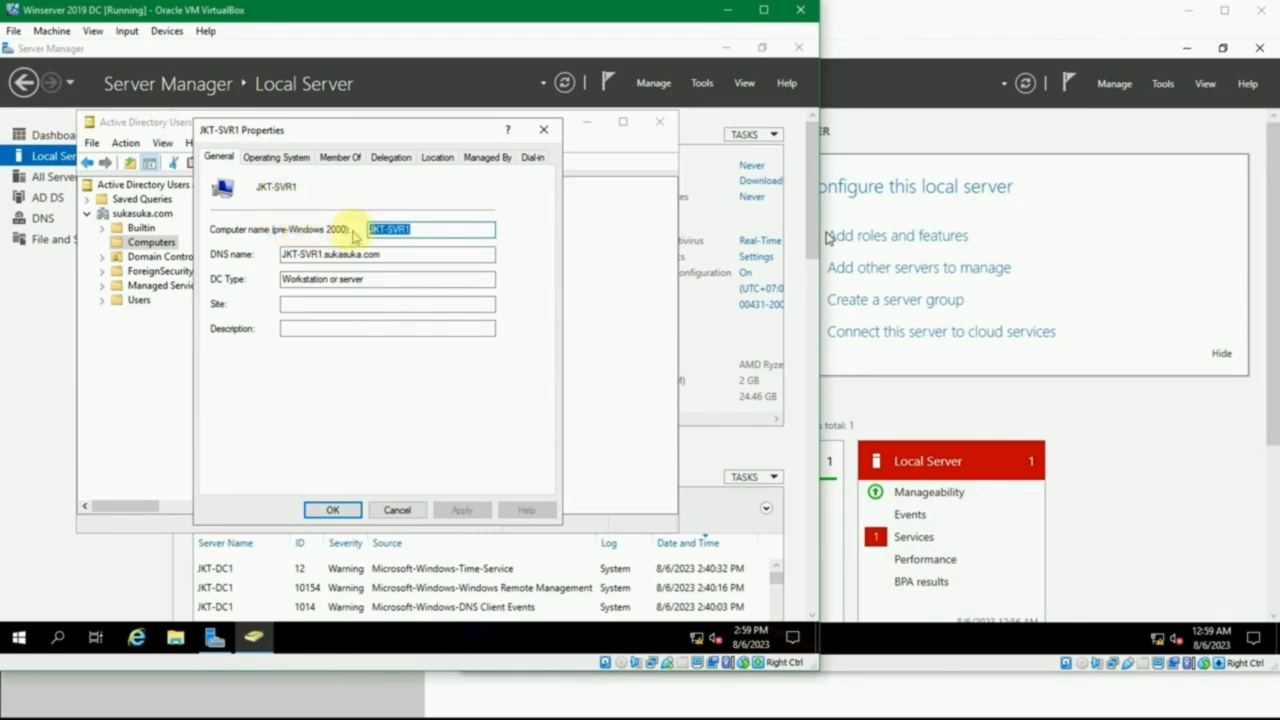
{"action": "left_click", "coordinate": [407, 256]}
{"action": "left_click", "coordinate": [400, 282]}
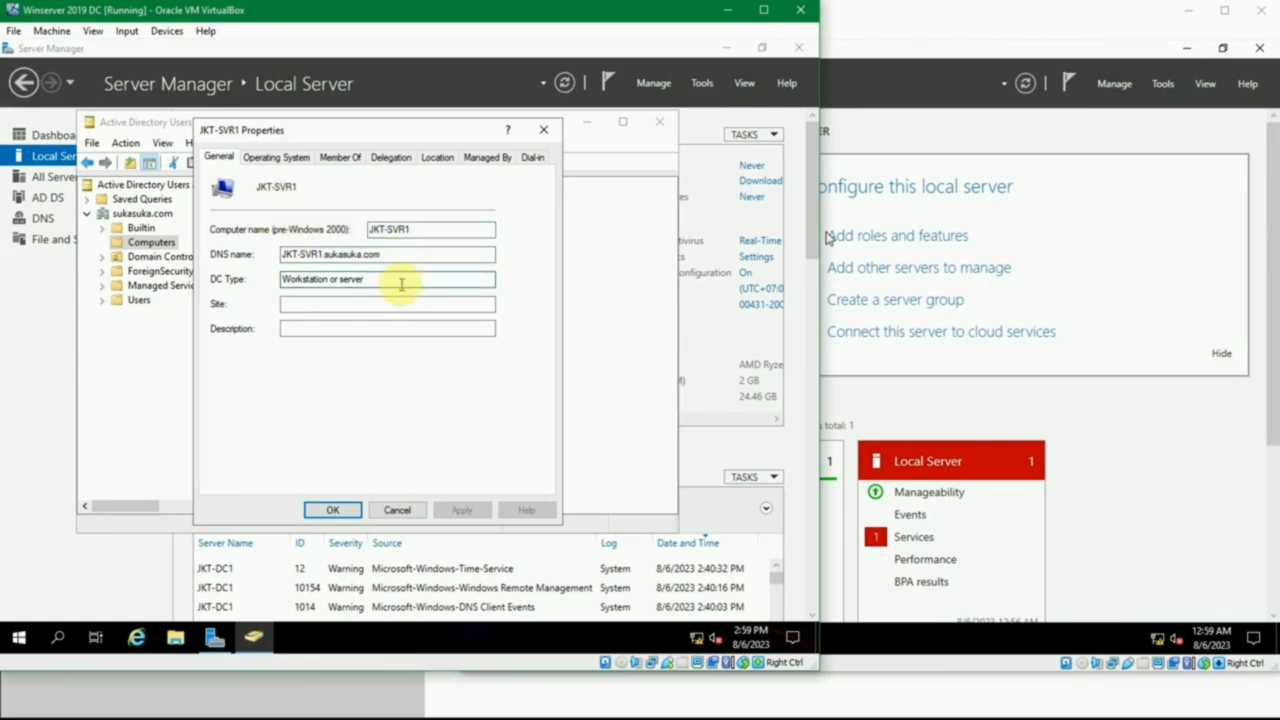
{"action": "left_click", "coordinate": [277, 158]}
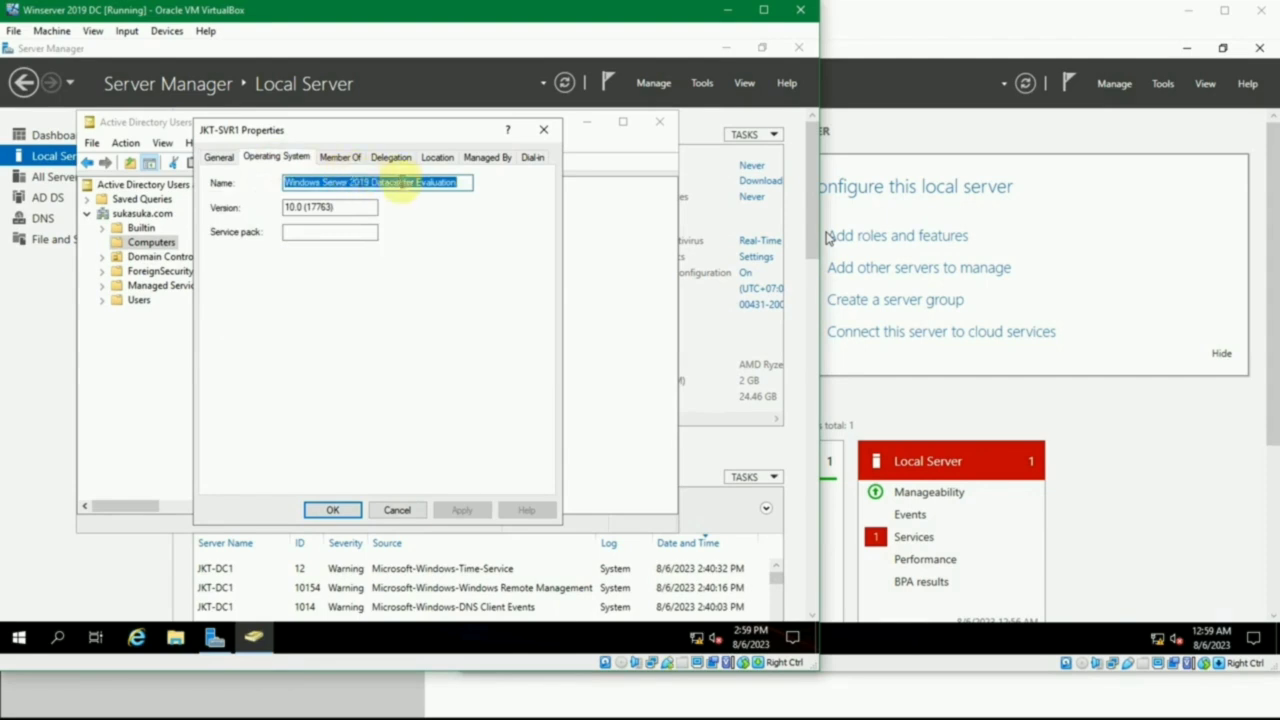
{"action": "left_click", "coordinate": [334, 157]}
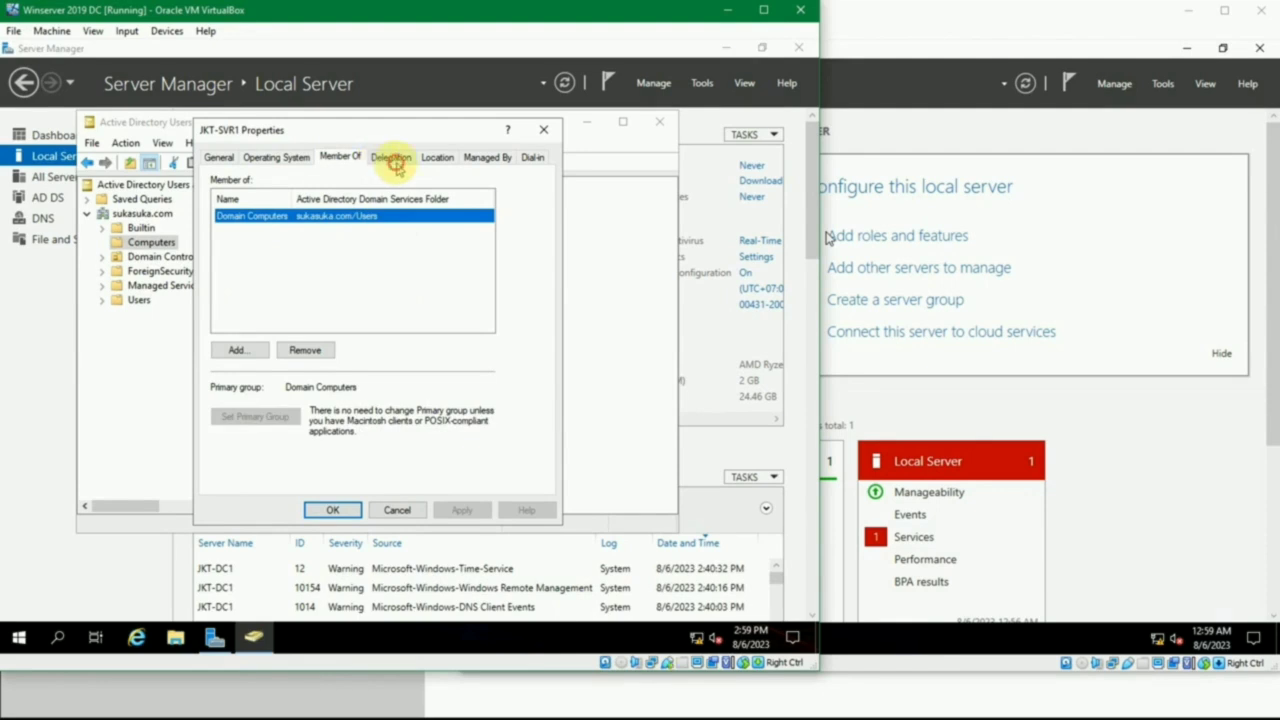
{"action": "left_click", "coordinate": [390, 160]}
{"action": "left_click", "coordinate": [430, 162]}
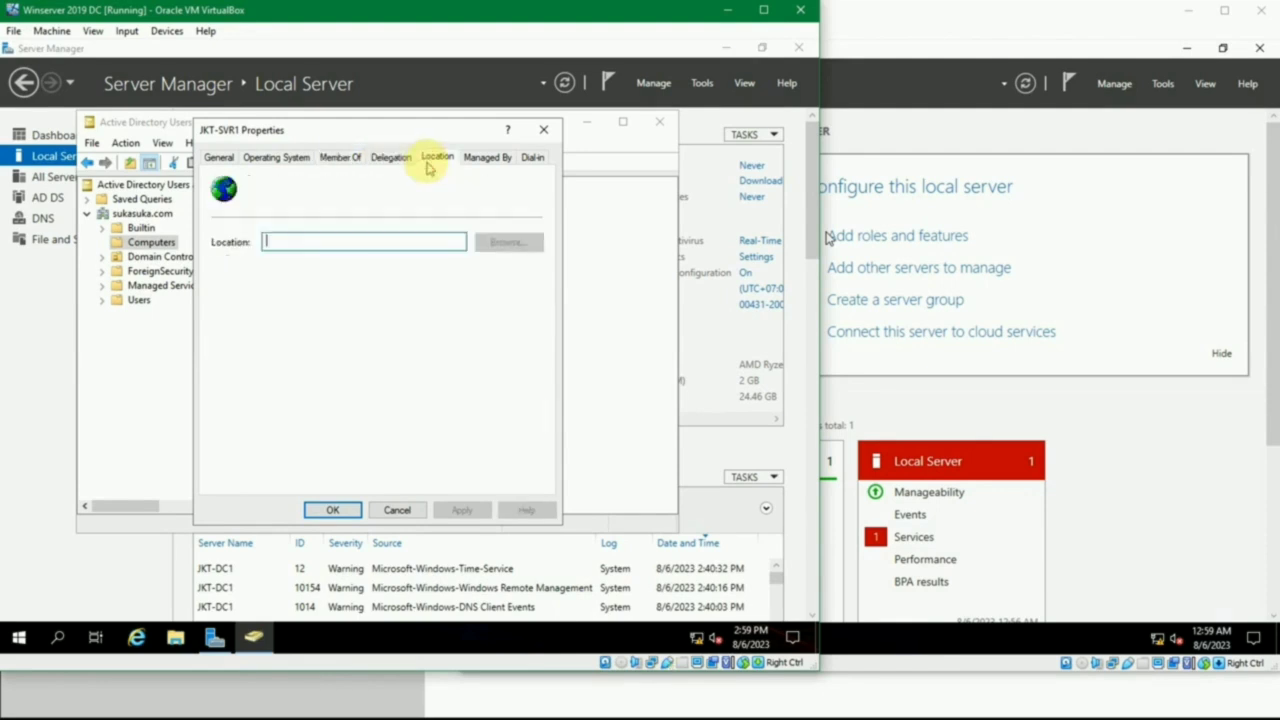
{"action": "left_click", "coordinate": [535, 157]}
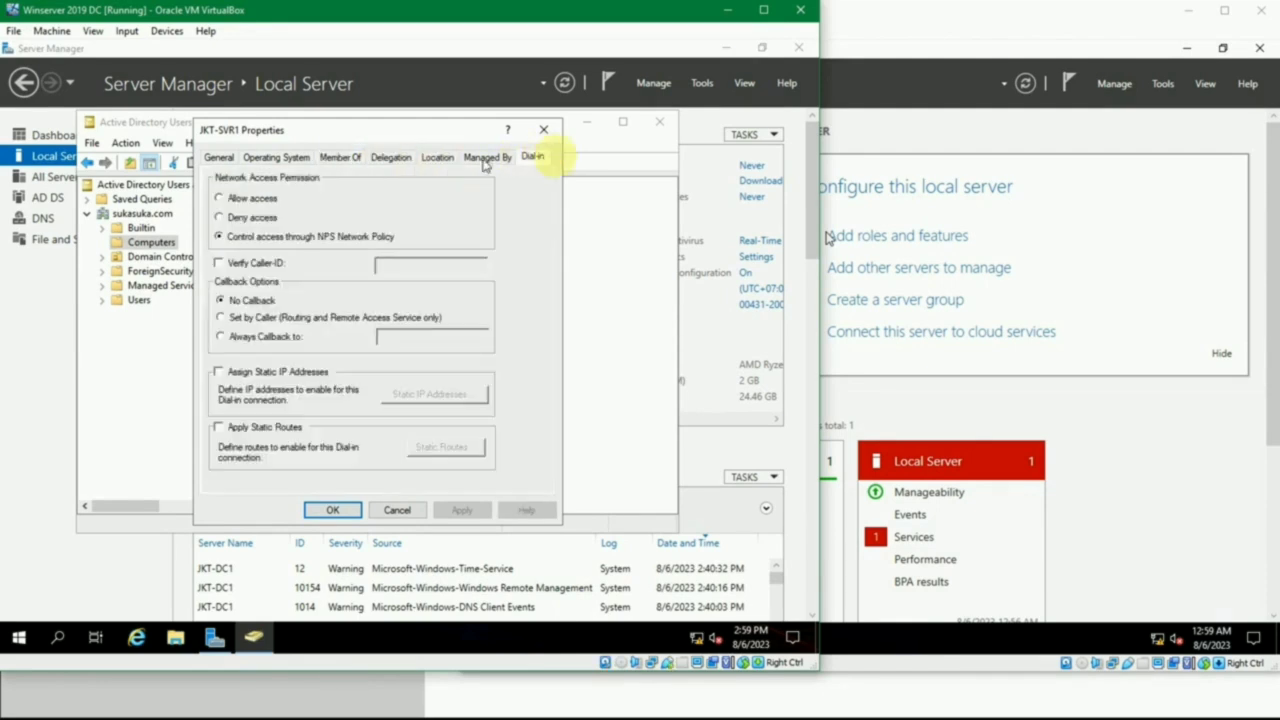
{"action": "left_click", "coordinate": [543, 130]}
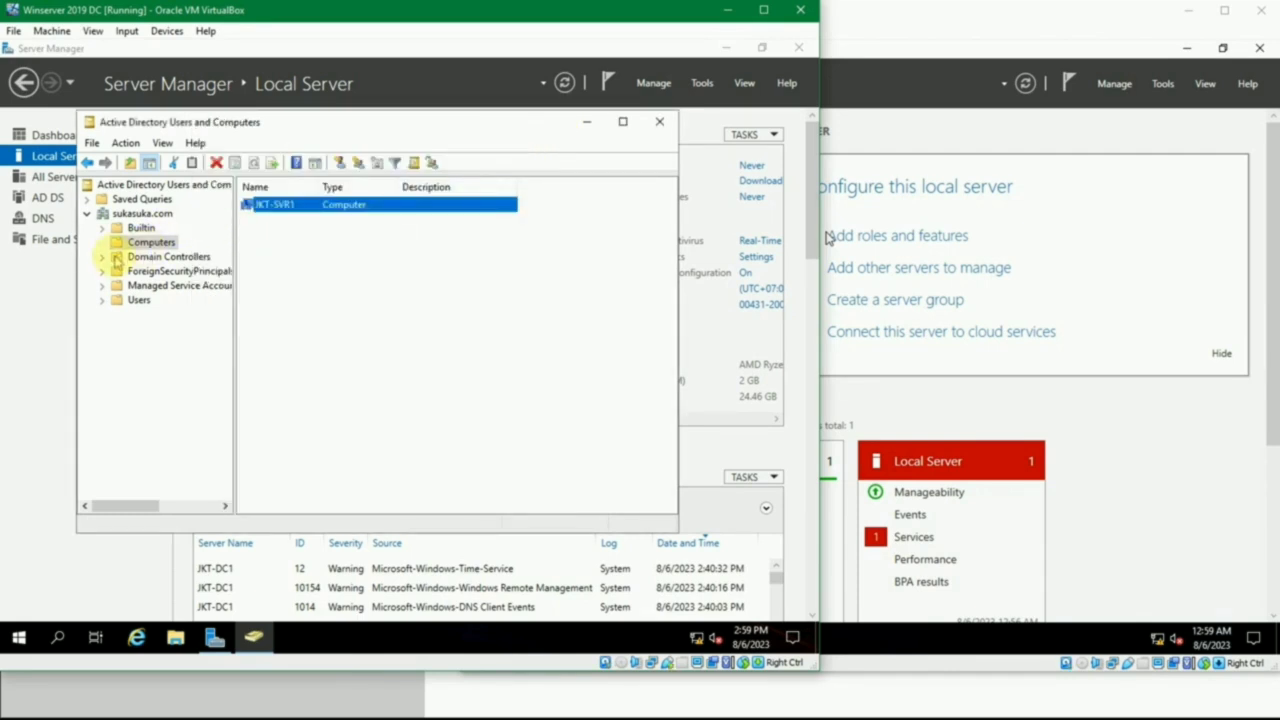
- Check the JKT-DC1 entry in the Domain Controllers container of sukasuka.com
{"action": "left_click", "coordinate": [103, 256]}
{"action": "left_click", "coordinate": [132, 252]}
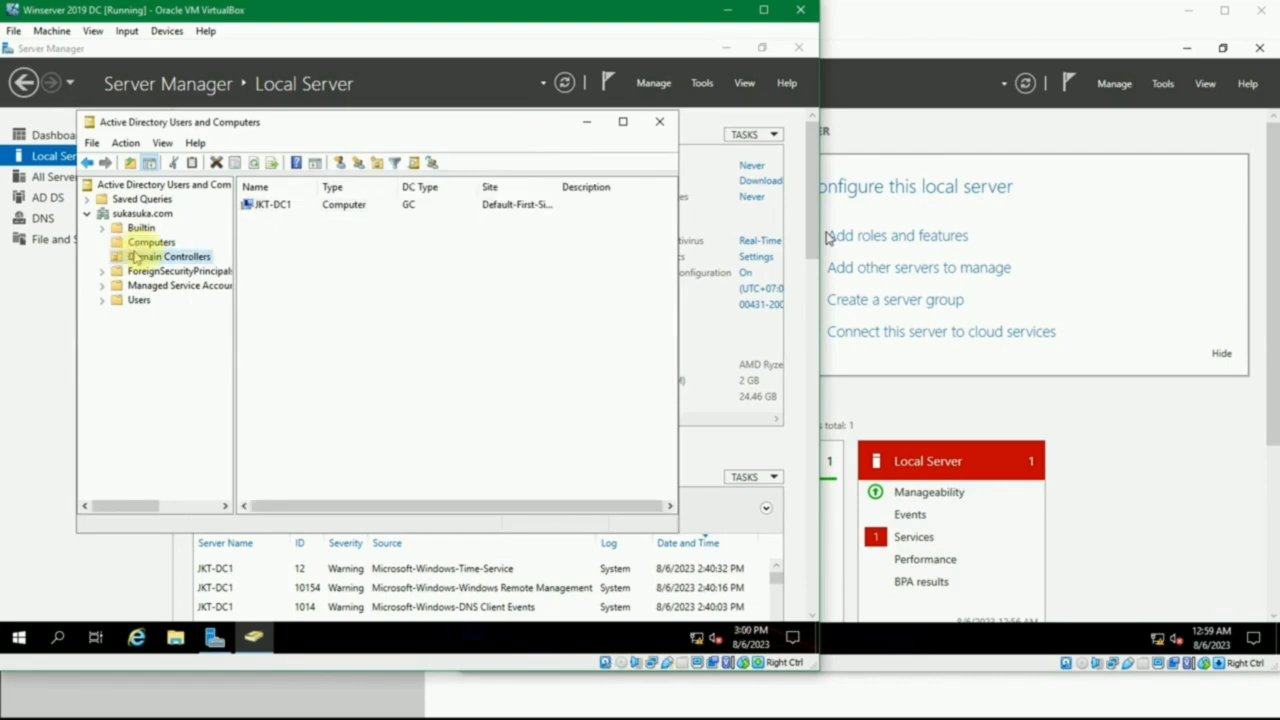
{"action": "left_click", "coordinate": [274, 206]}
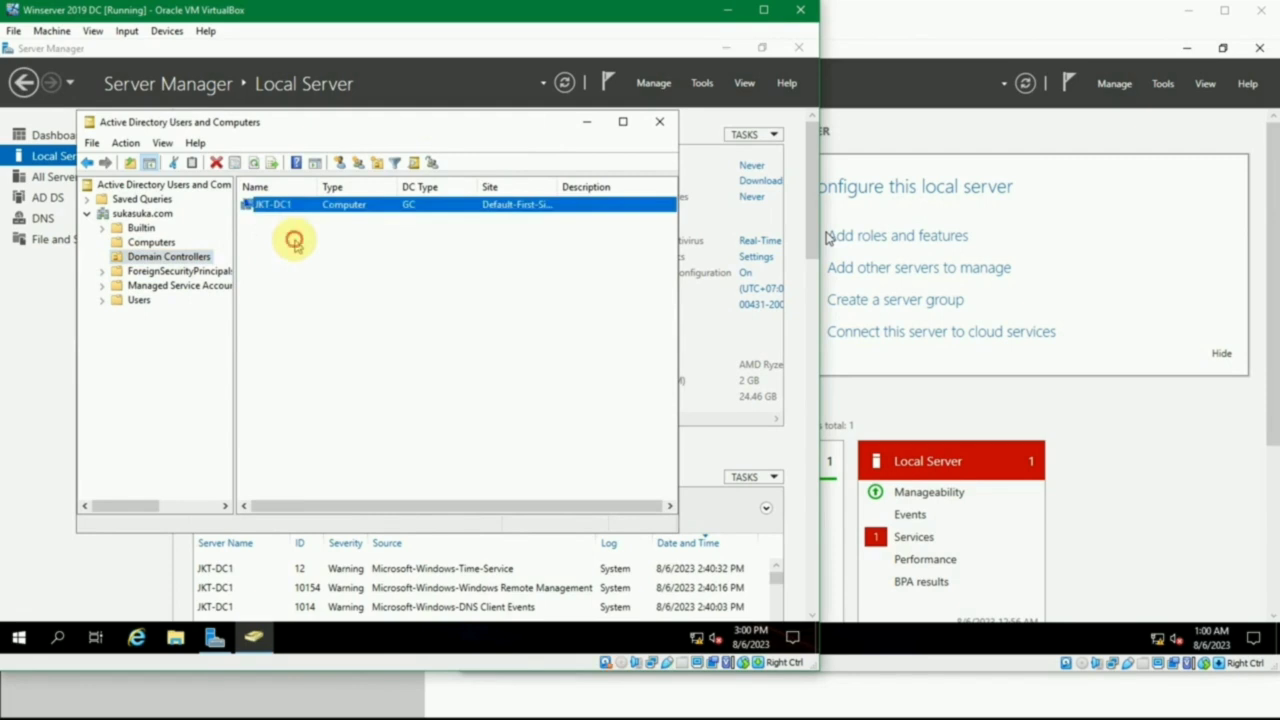
{"action": "left_click", "coordinate": [294, 241]}
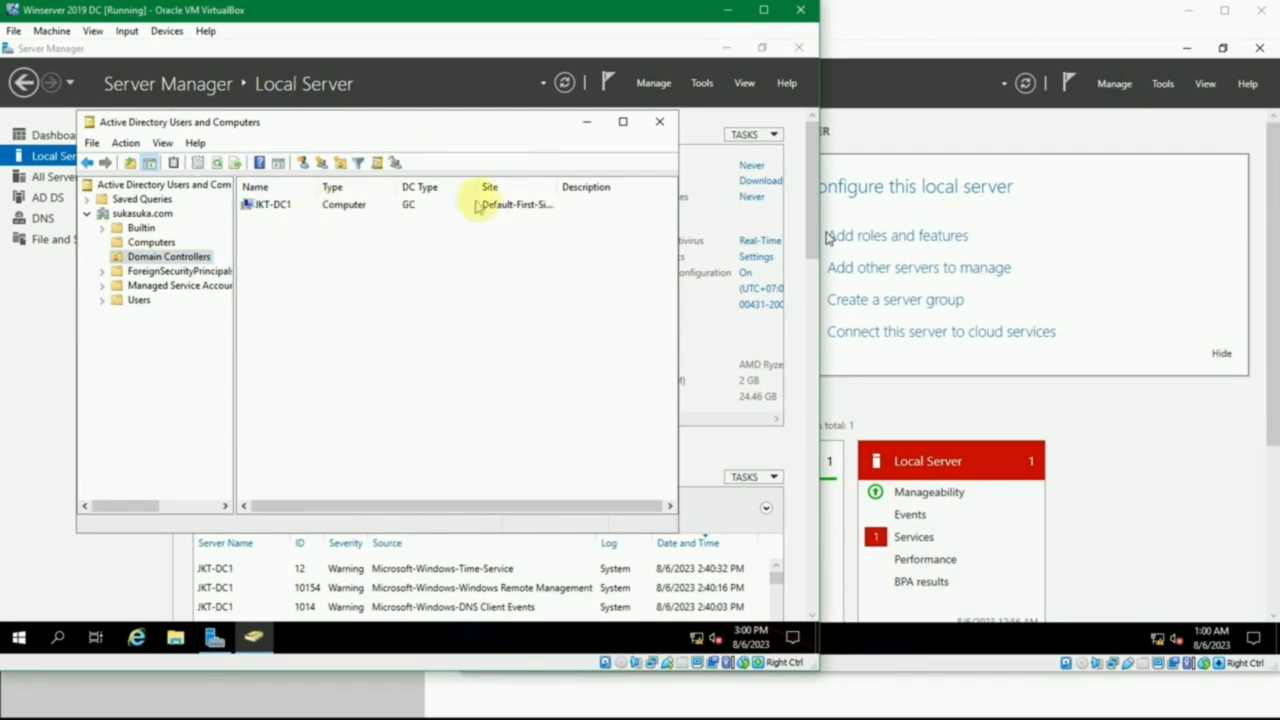
- Widen the Site column of the Domain Controllers list, then examine the built-in accounts and groups in the sukasuka.com Users container
{"action": "left_click_drag", "start_coordinate": [555, 189], "coordinate": [620, 189]}
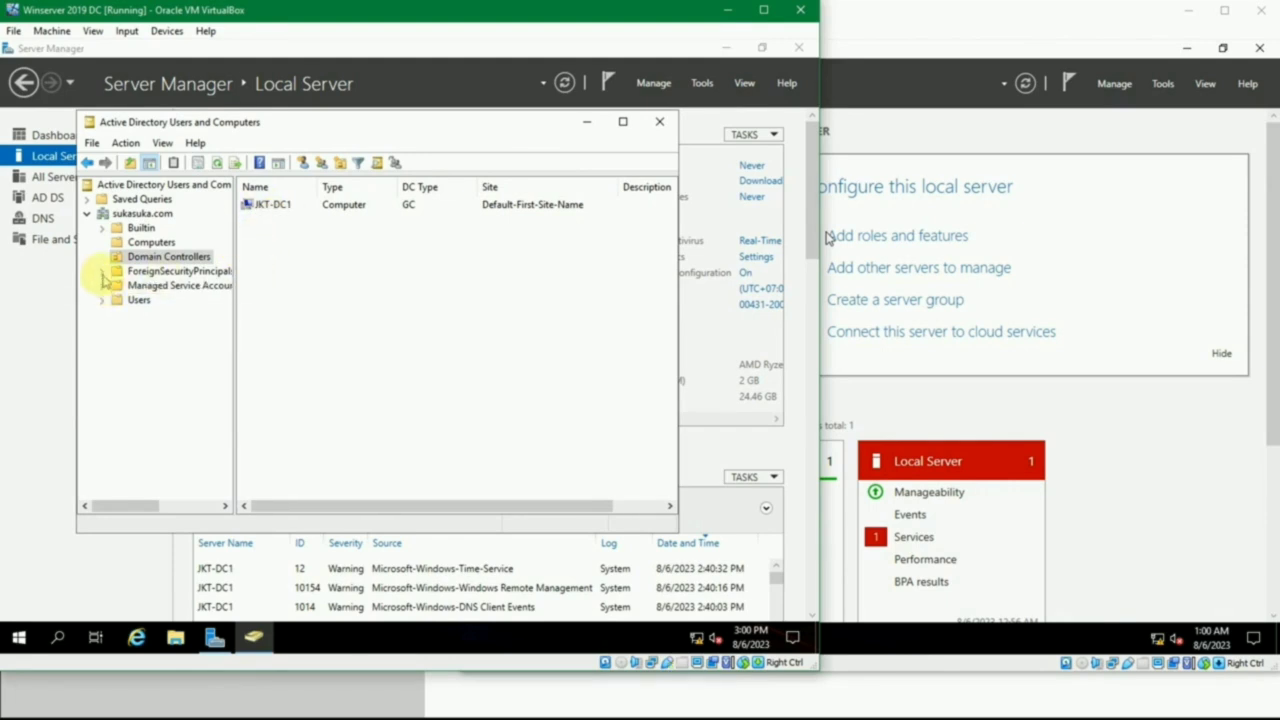
{"action": "left_click", "coordinate": [133, 300]}
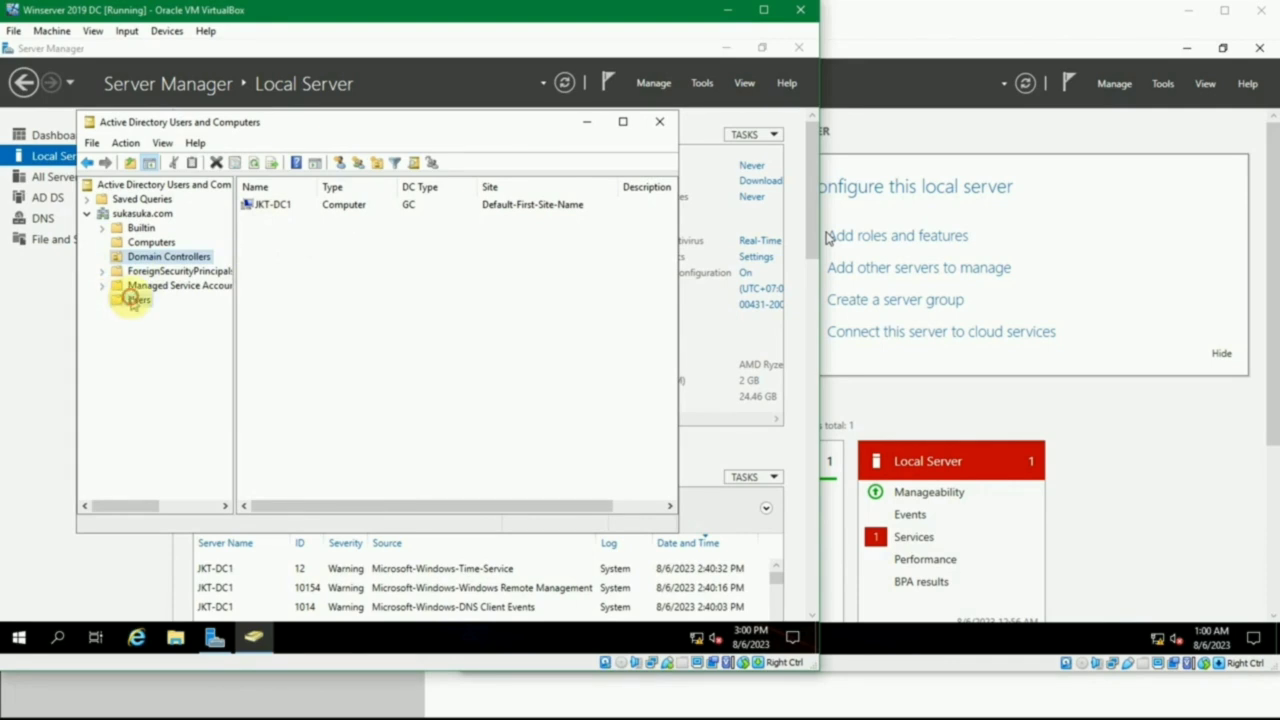
{"action": "left_click_drag", "start_coordinate": [313, 184], "coordinate": [412, 198]}
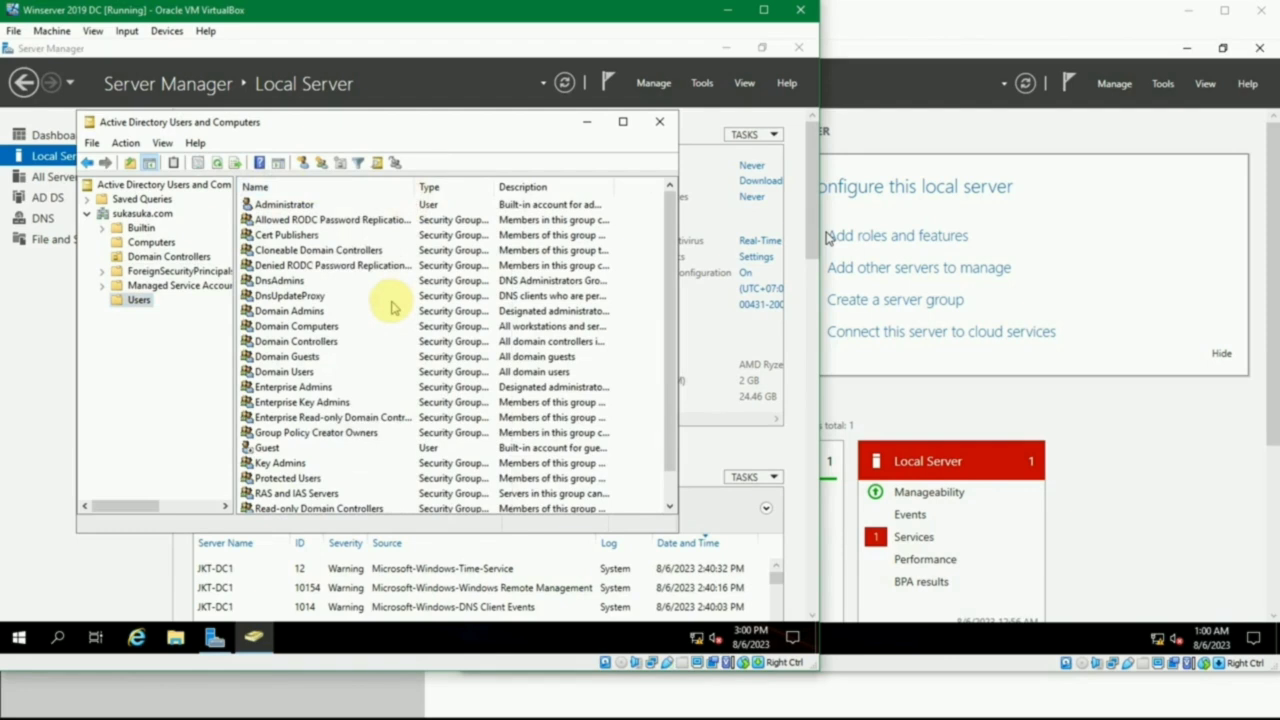
{"action": "scroll", "coordinate": [392, 308], "scroll_direction": "down", "scroll_amount": 1}
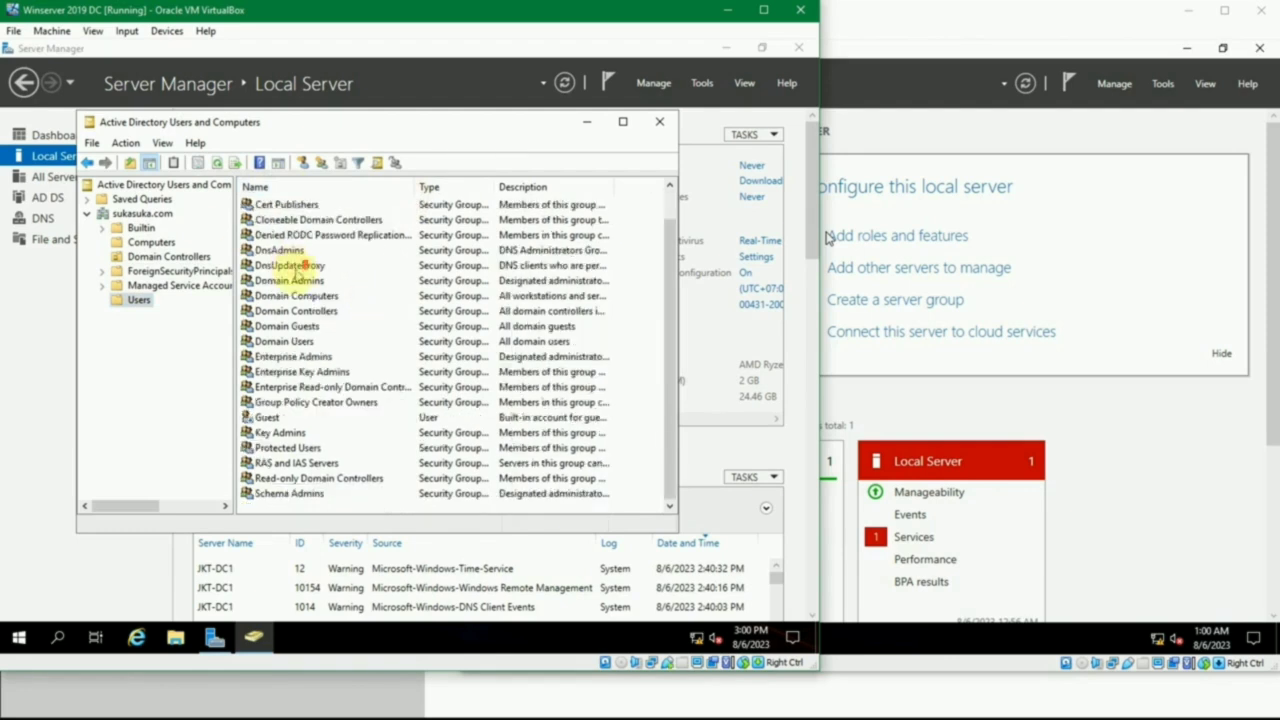
{"action": "scroll", "coordinate": [360, 303], "scroll_direction": "up", "scroll_amount": 1}
{"action": "scroll", "coordinate": [365, 310], "scroll_direction": "down", "scroll_amount": 1}
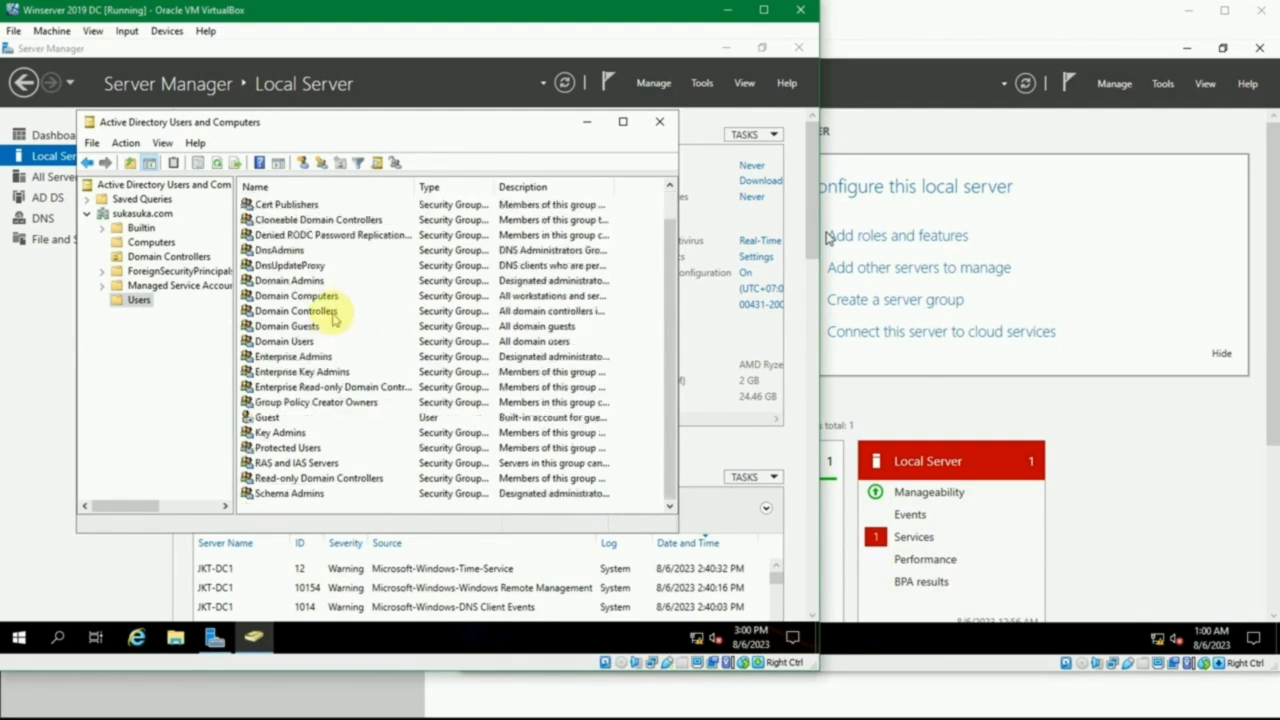
{"action": "left_click", "coordinate": [283, 433]}
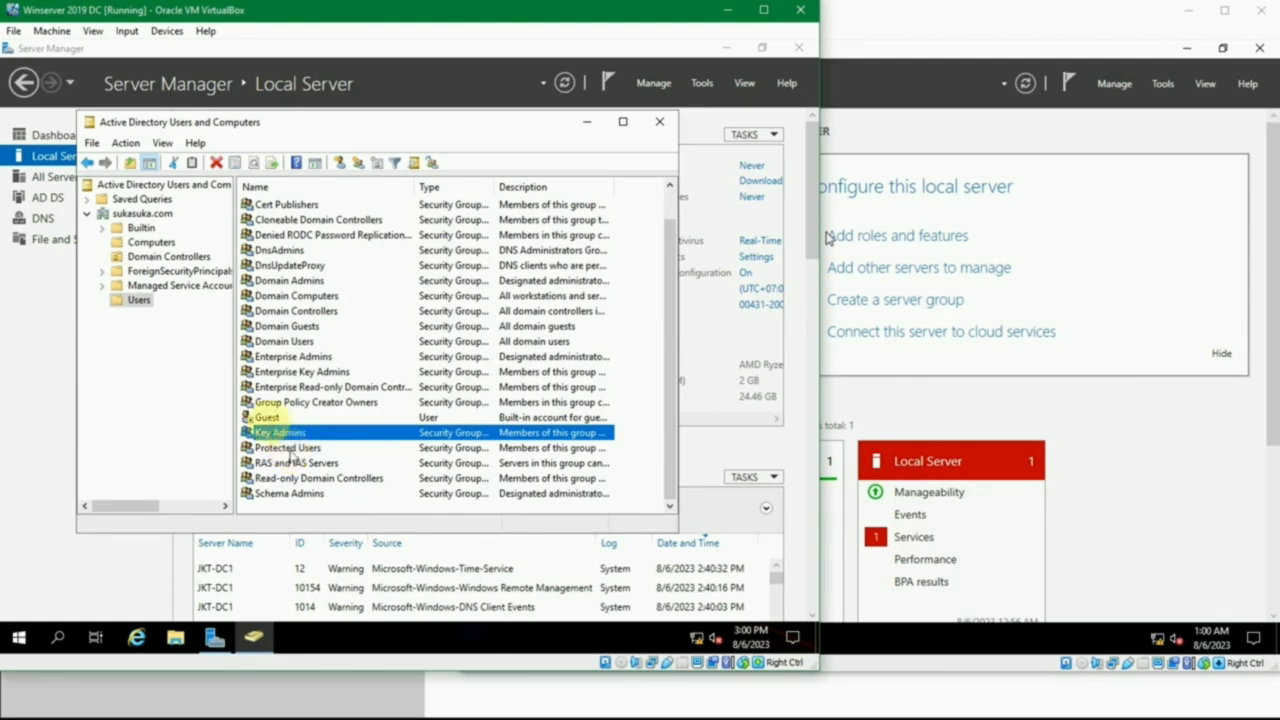
{"action": "left_click", "coordinate": [270, 418]}
{"action": "left_click", "coordinate": [305, 311]}
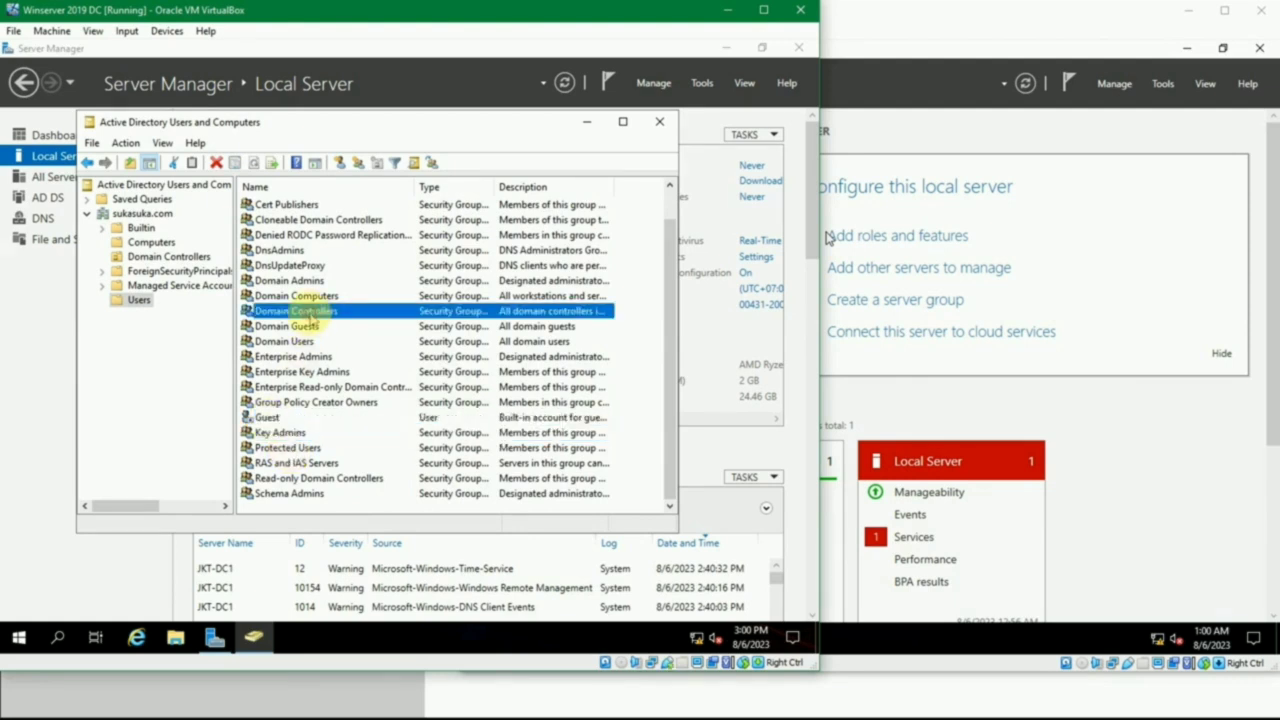
{"action": "left_click", "coordinate": [300, 326]}
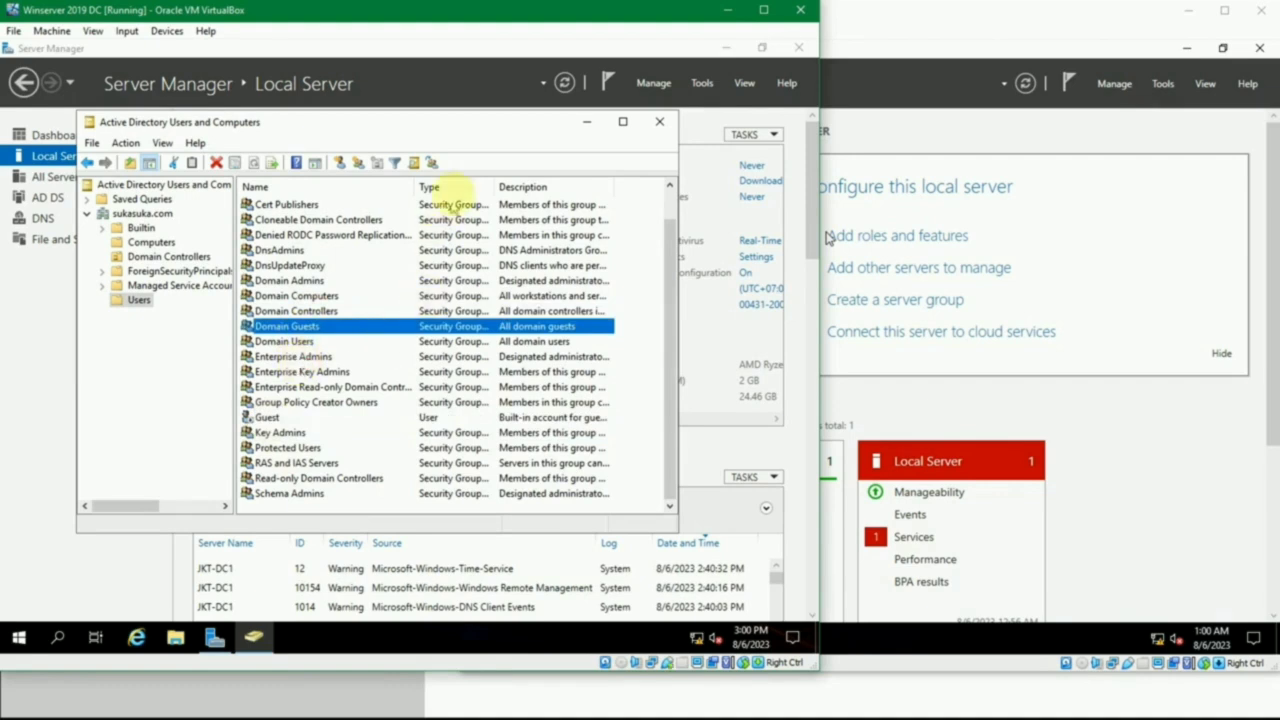
- Widen the Type column of the Users container list and review the account and group types, including the Guest account
{"action": "left_click_drag", "start_coordinate": [492, 187], "coordinate": [580, 196]}
{"action": "left_click", "coordinate": [522, 205]}
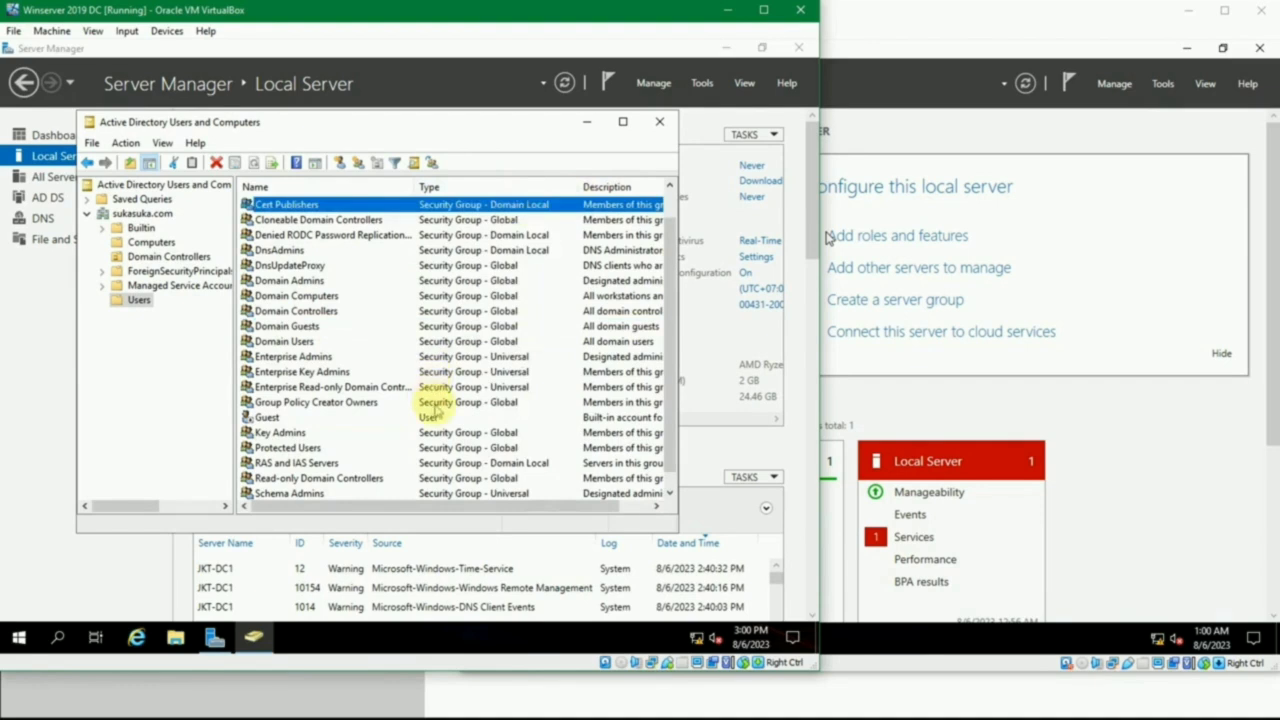
{"action": "left_click", "coordinate": [432, 416]}
{"action": "scroll", "coordinate": [437, 405], "scroll_direction": "down", "scroll_amount": 1}
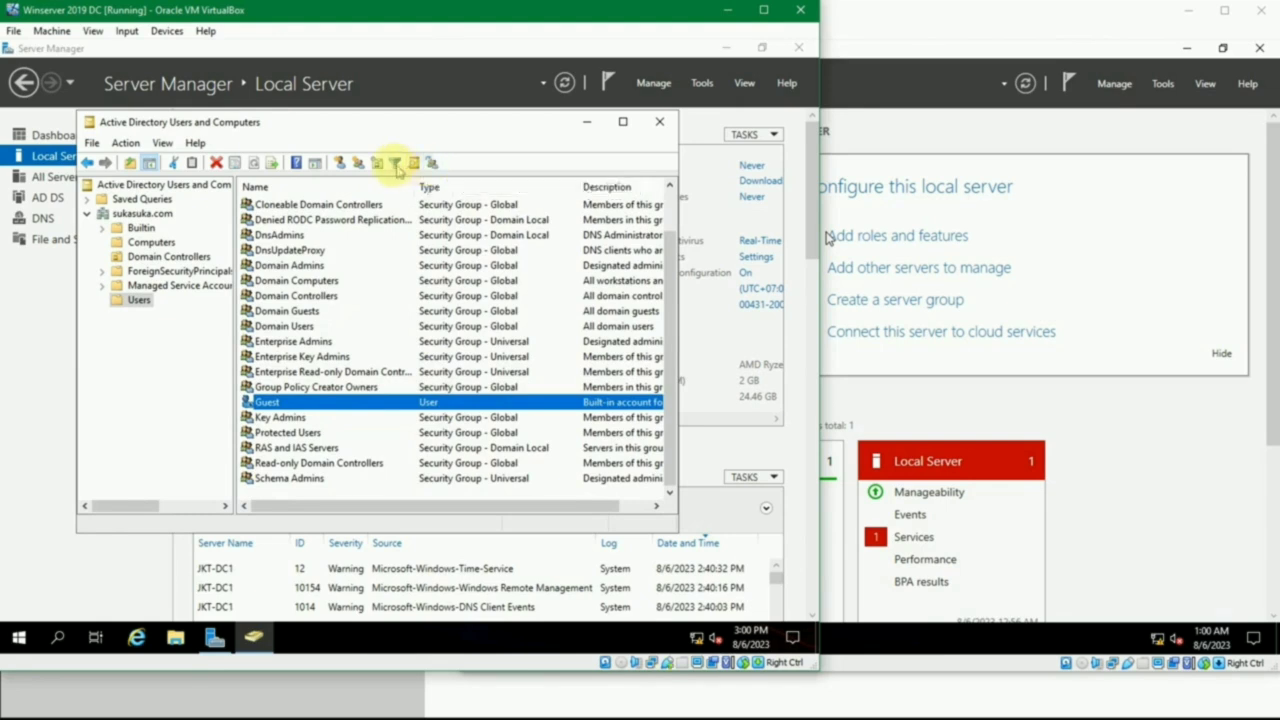
- View the blank new-user form for the Users container, dismiss it, and close Active Directory Users and Computers
{"action": "left_click", "coordinate": [340, 163]}
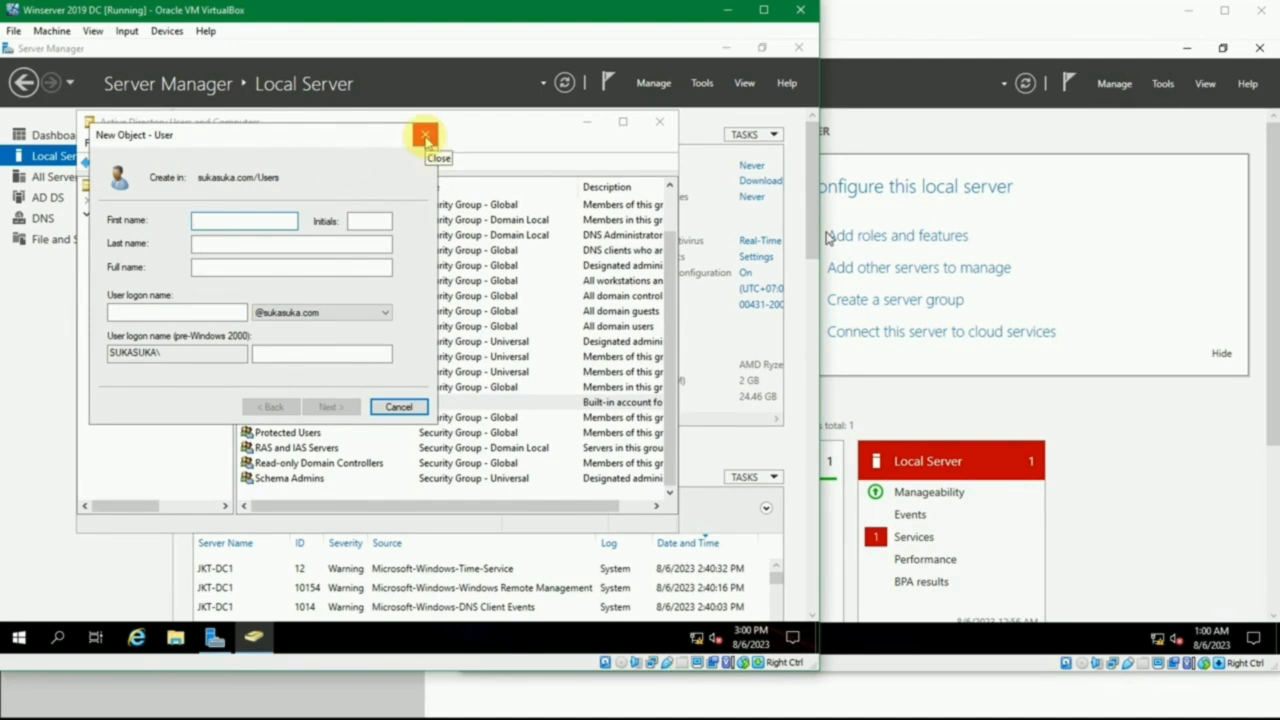
{"action": "left_click", "coordinate": [425, 135]}
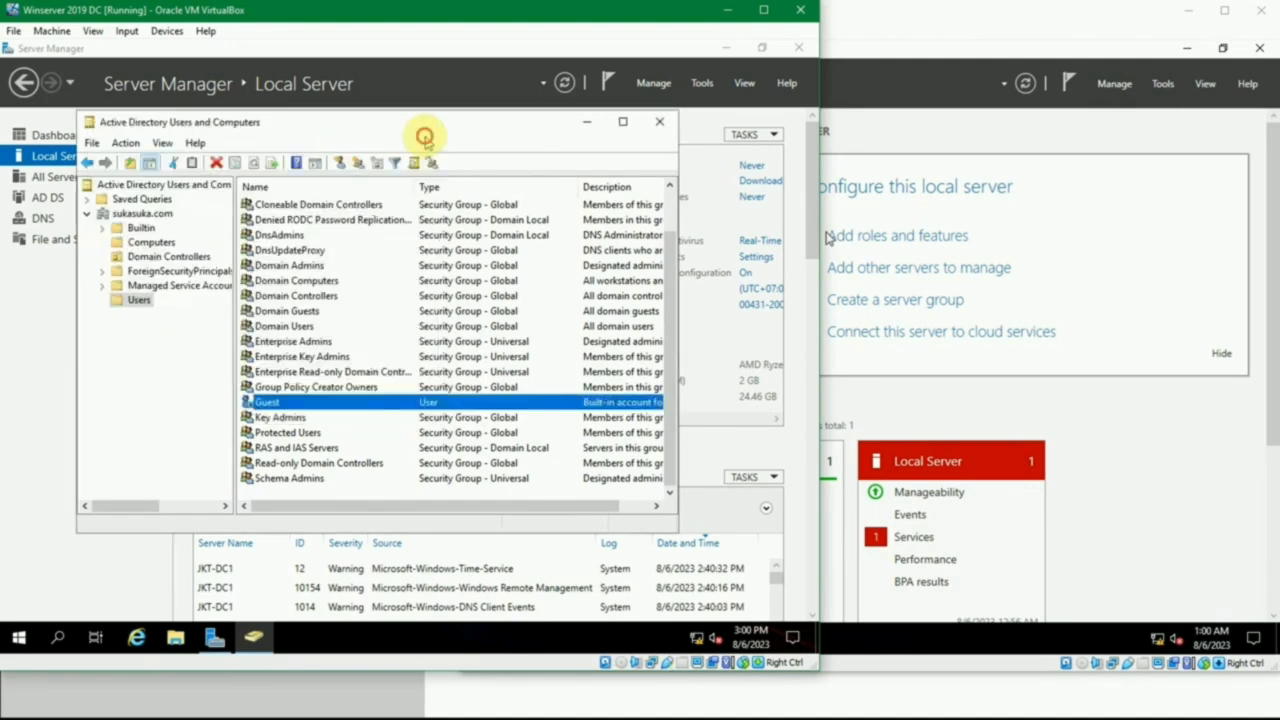
{"action": "left_click", "coordinate": [659, 121]}
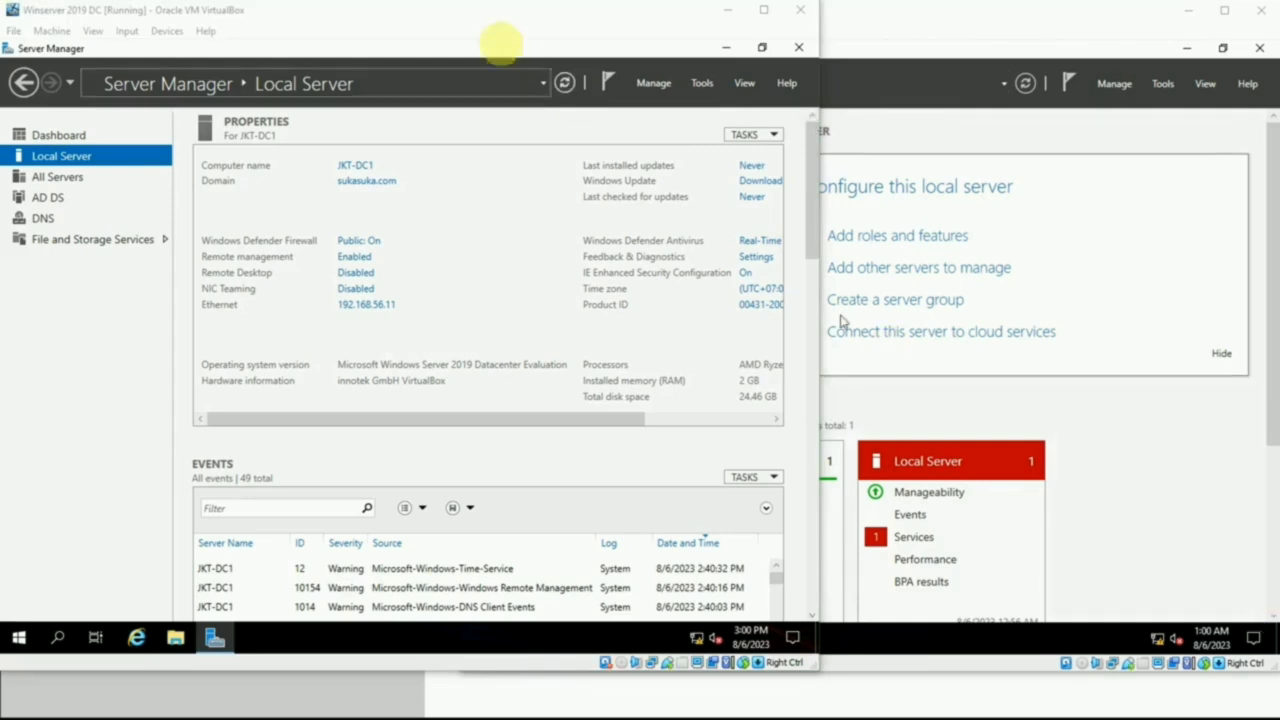
{"action": "left_click", "coordinate": [475, 23]}
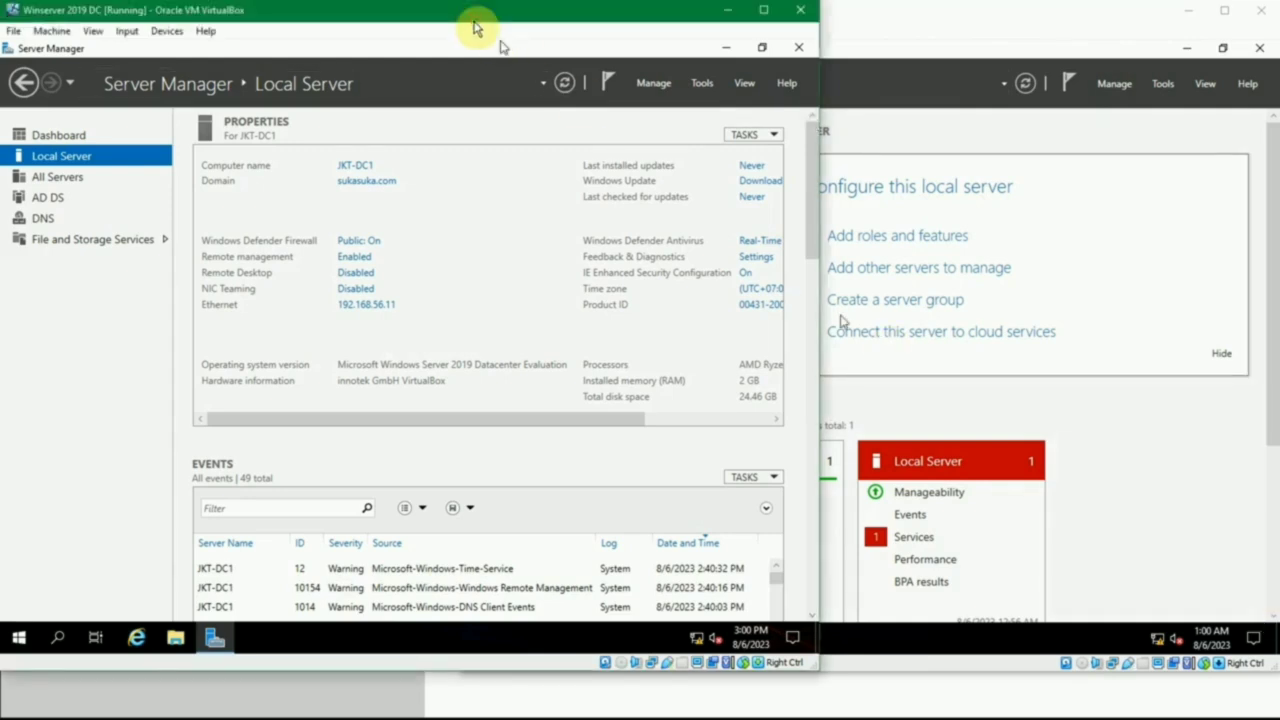